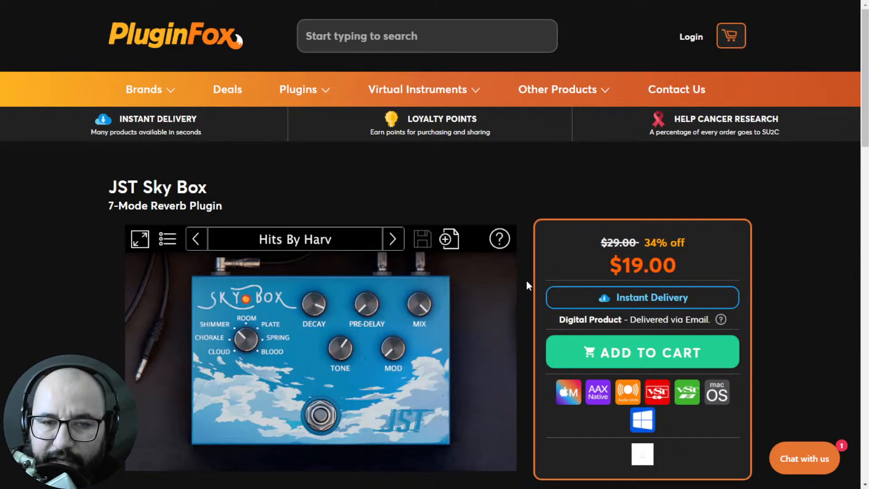
- View the Strymon BigSky pedal image and the free rock and metal production resources page in the browser
key("ctrl+Tab")
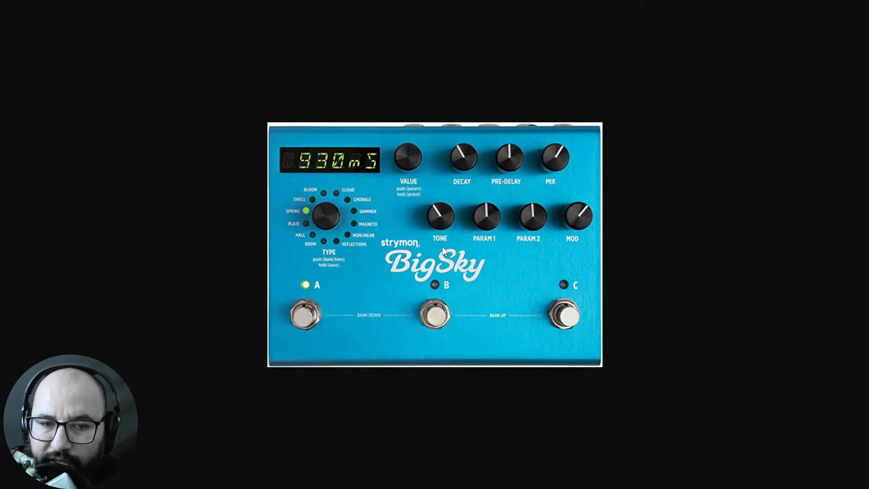
key("ctrl+Tab")
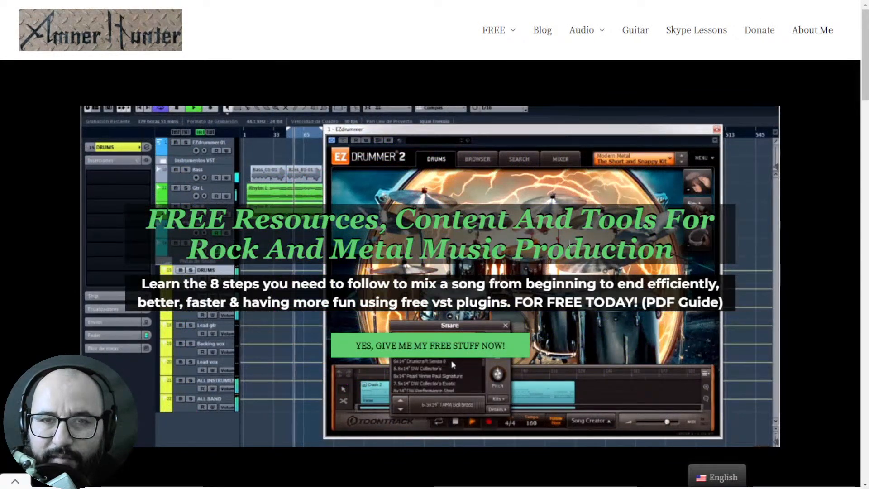
mouse_move(498, 36)
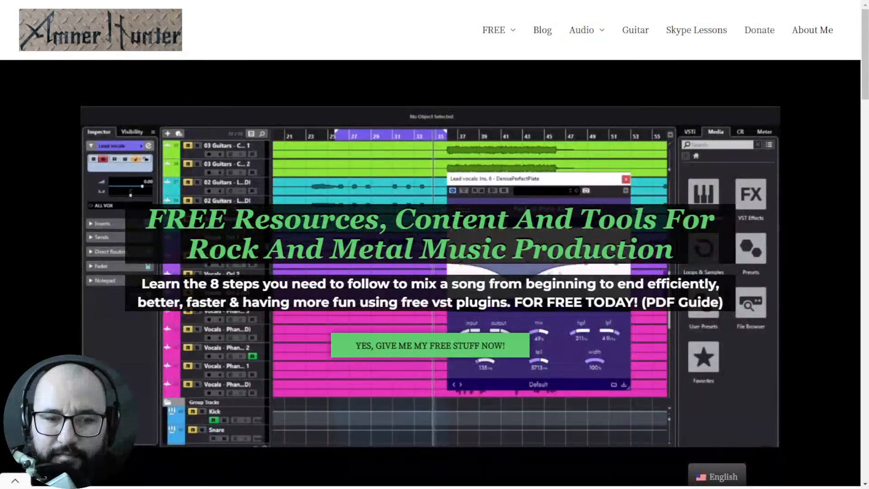
- Switch to REAPER and open the MIKKO2 plugin of the RHYTHM GTRS folder track, placing its window over the project
key("alt+Tab")
key("alt+Tab")
key("alt+Tab")
key("alt+Tab")
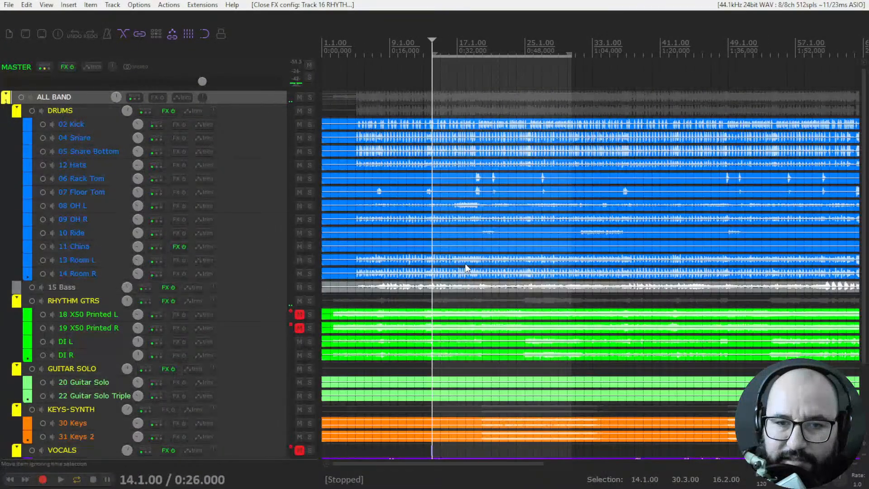
right_click(165, 300)
left_click(183, 327)
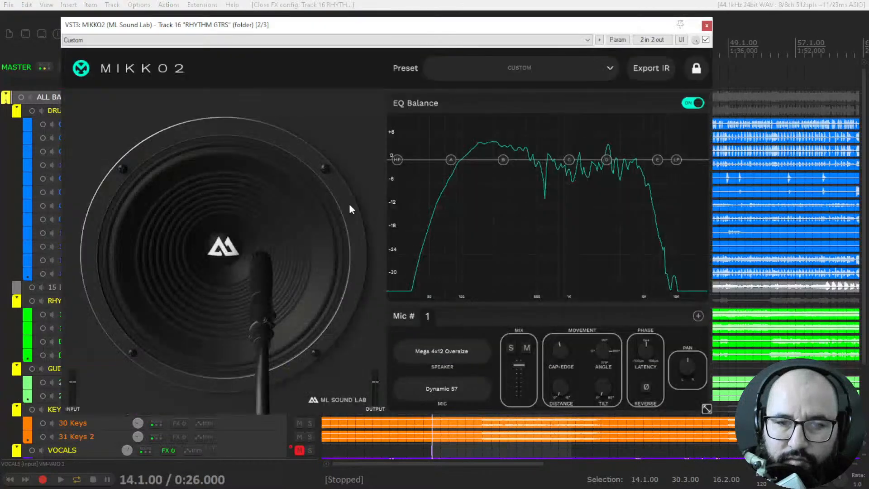
left_click_drag(449, 25, 456, 26)
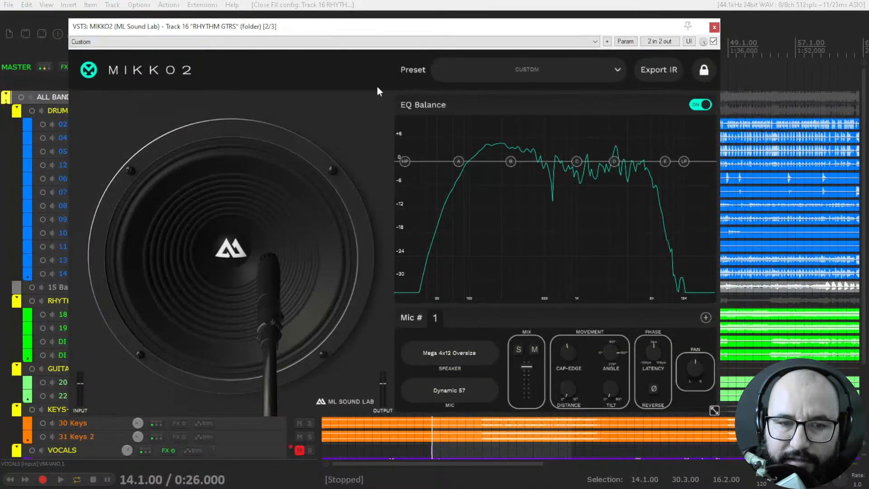
- Look through the speaker cabinet and microphone choices available for mic 1
left_click(266, 284)
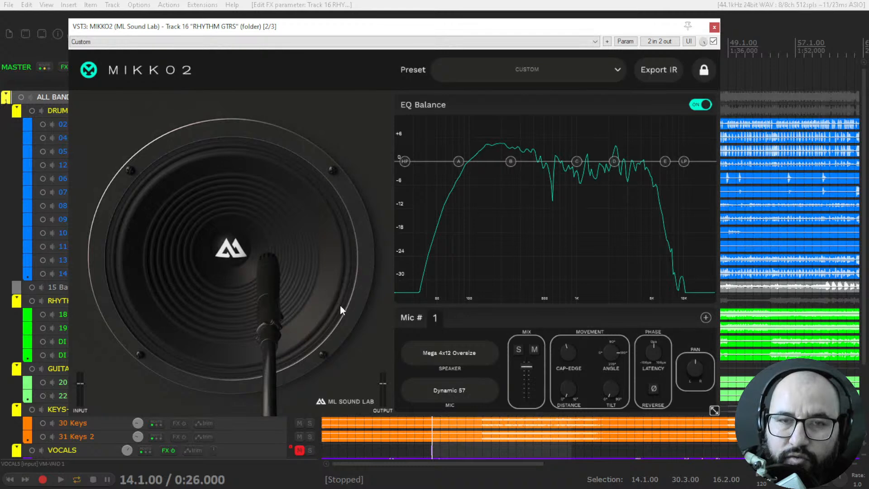
left_click(450, 354)
left_click(502, 355)
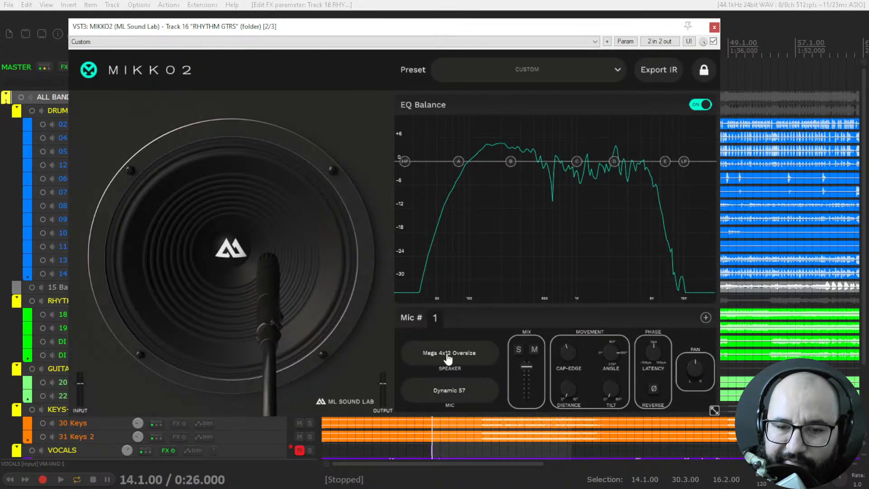
left_click(467, 394)
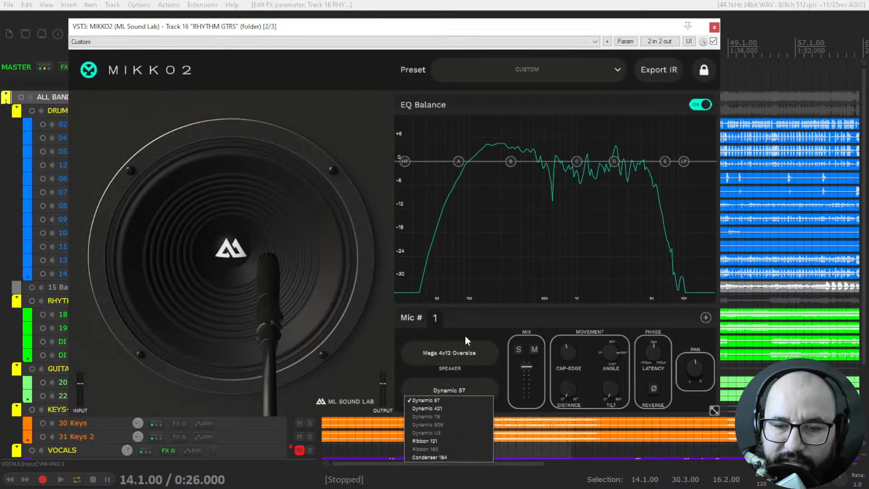
- Add three microphones, remove mics 2 and 3, and move mic 4 (Condenser 184) closer to the speaker cap
left_click(706, 317)
left_click(705, 318)
left_click(706, 318)
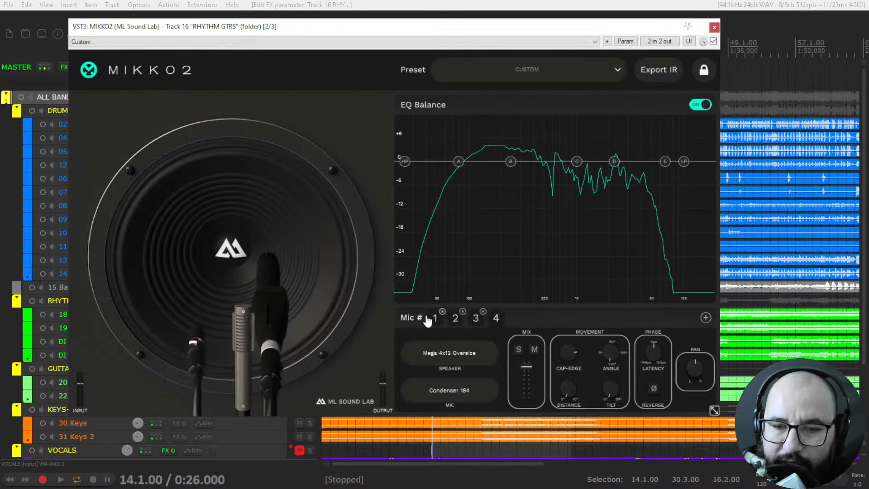
left_click(462, 312)
left_click(483, 311)
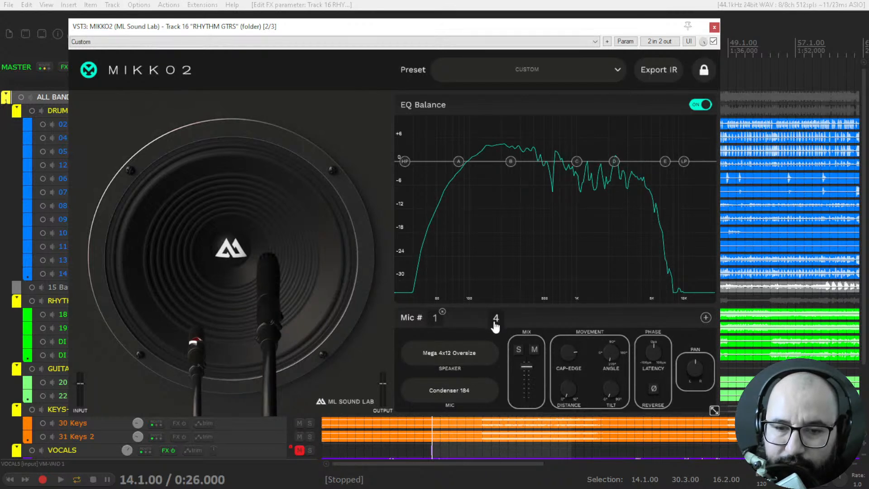
left_click_drag(190, 359, 201, 313)
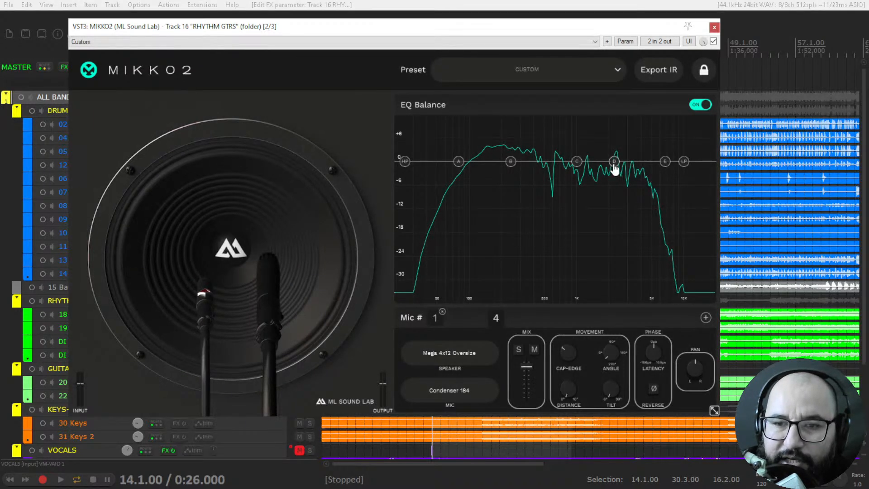
- Shape the EQ Balance by slightly lowering bands A and B, raising the LP frequency, and cutting band E at a lower frequency
left_click_drag(459, 161, 513, 191)
left_click_drag(513, 181, 455, 164)
mouse_move(510, 162)
left_mouse_down()
mouse_move(525, 167)
mouse_move(527, 189)
mouse_move(520, 164)
left_mouse_up()
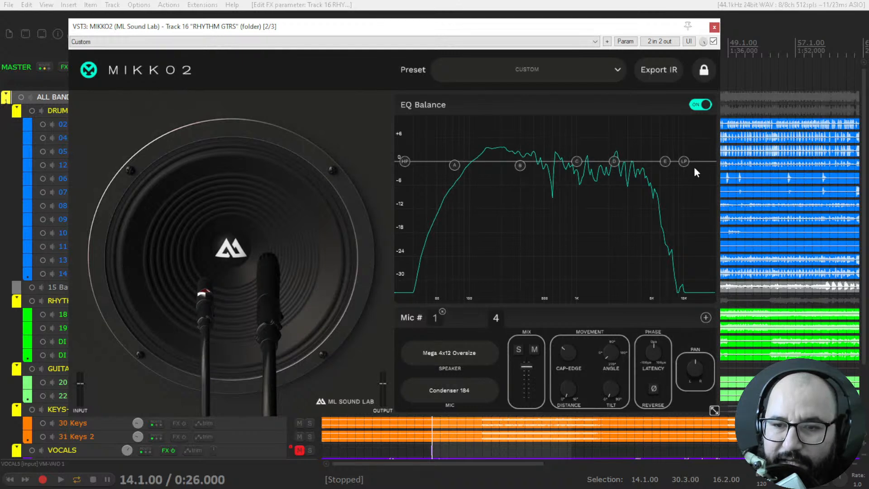
mouse_move(684, 163)
left_mouse_down()
mouse_move(659, 176)
mouse_move(692, 162)
left_mouse_up()
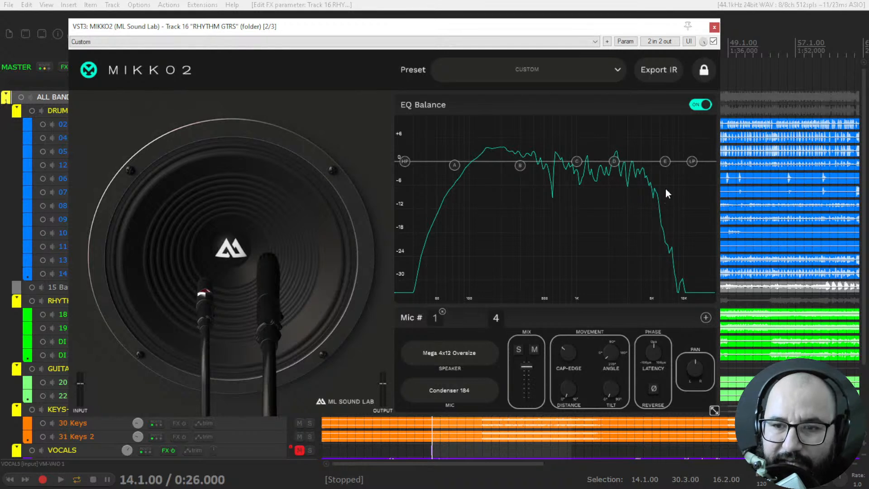
left_click_drag(663, 169, 646, 177)
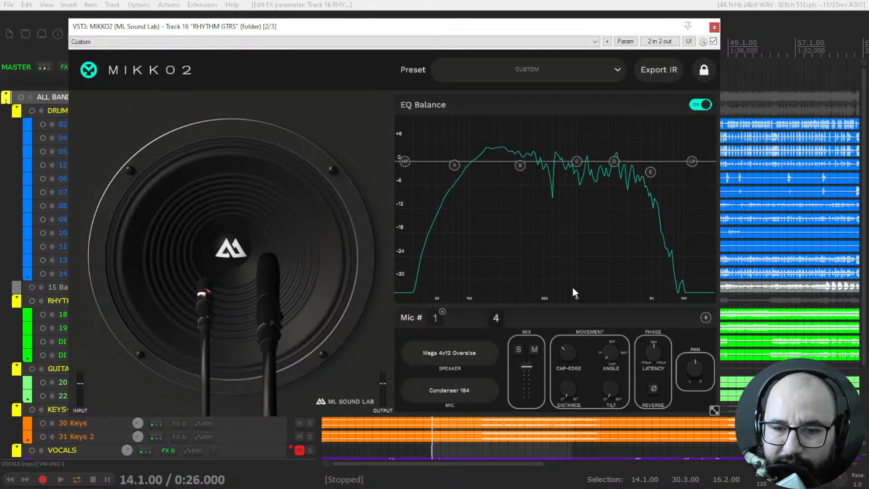
- Remove mic 4 and adjust the Dynamic 57's placement with the cap-edge, distance, angle and tilt controls
left_click(266, 297)
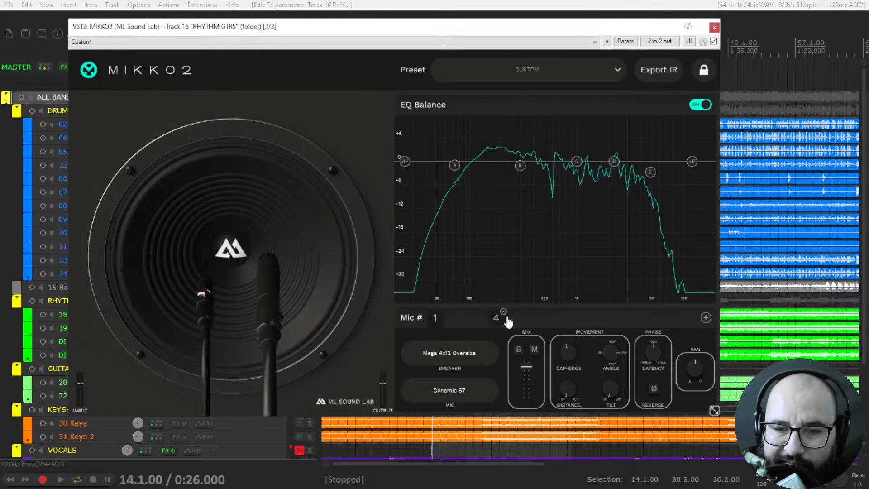
left_click_drag(504, 314, 441, 324)
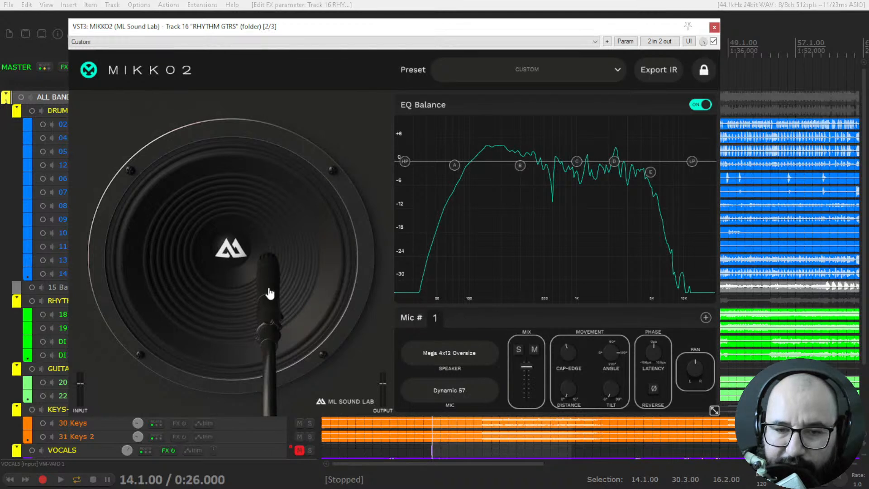
mouse_move(571, 357)
left_mouse_down()
mouse_move(561, 379)
mouse_move(570, 357)
left_mouse_up()
mouse_move(571, 387)
left_mouse_down()
mouse_move(573, 350)
mouse_move(565, 375)
left_mouse_up()
mouse_move(609, 359)
left_mouse_down()
mouse_move(606, 391)
mouse_move(602, 357)
left_mouse_up()
left_click_drag(612, 398, 611, 380)
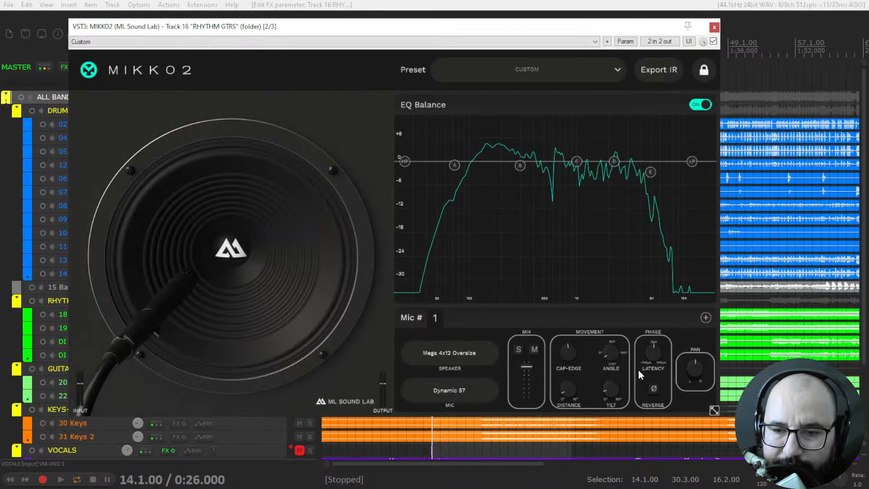
- Try the polarity inversion and pan controls on mic 1, restoring normal polarity and centre pan
left_click(653, 389)
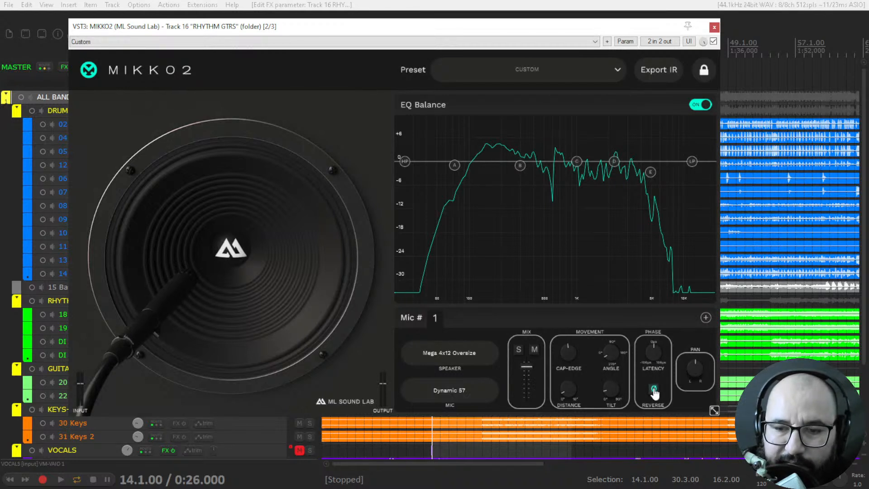
left_click(653, 390)
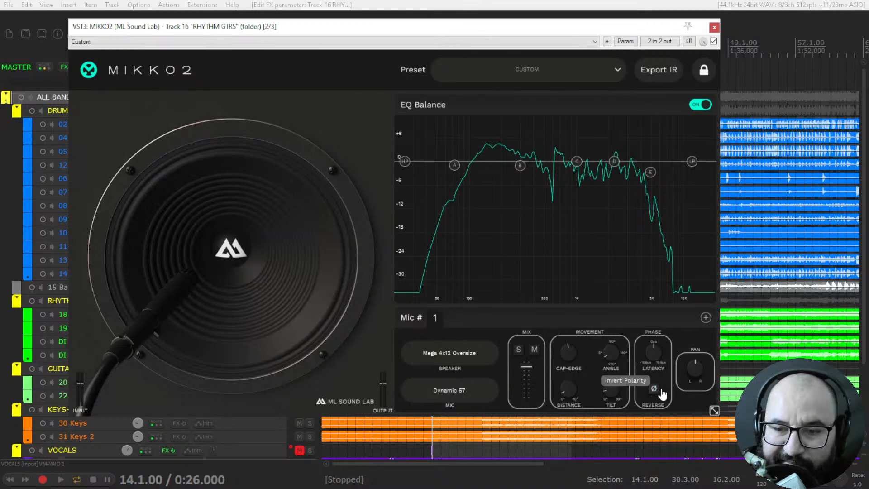
left_click_drag(693, 381, 694, 396)
double_click(694, 370)
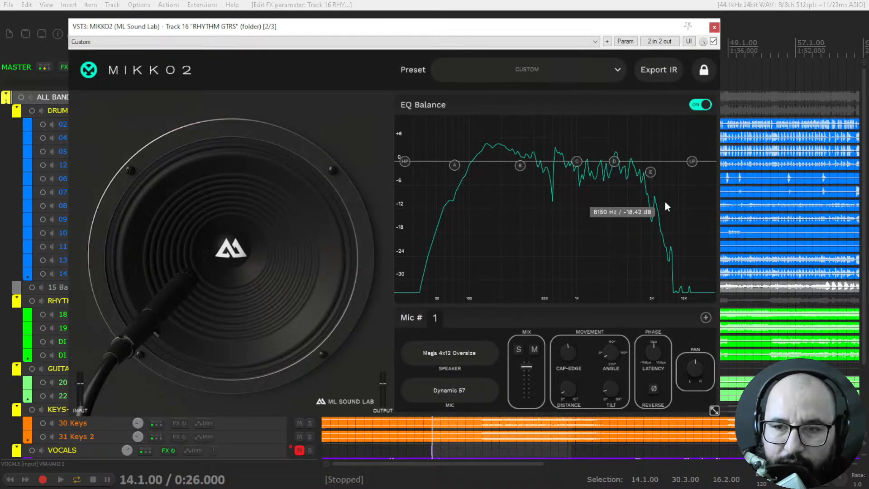
- Bypass the EQ Balance section and turn it back on to compare the response curves
left_click(701, 104)
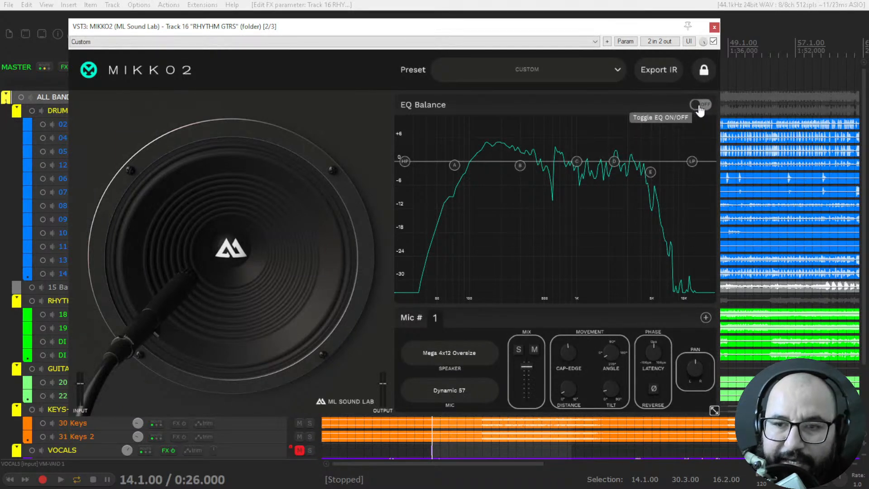
left_click(700, 106)
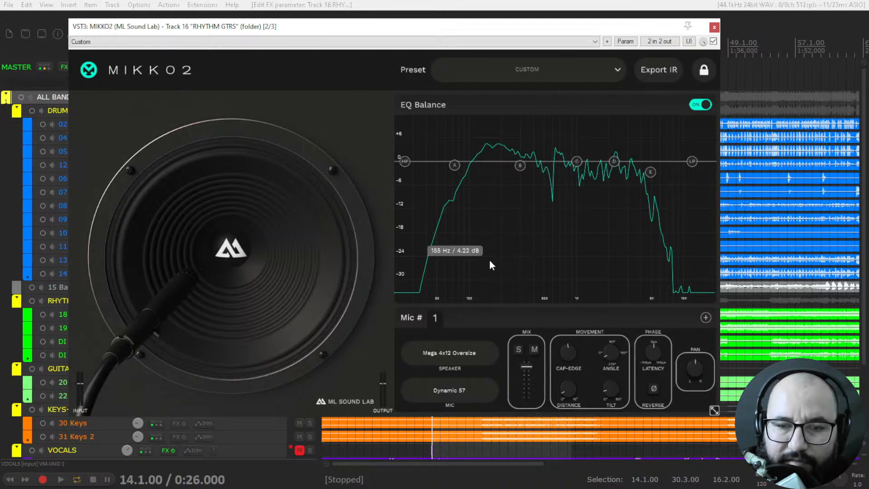
- Add a Dynamic 421 as mic 2 and place it on the cone opposite mic 1, reducing its tilt until it stands straight
left_click(705, 318)
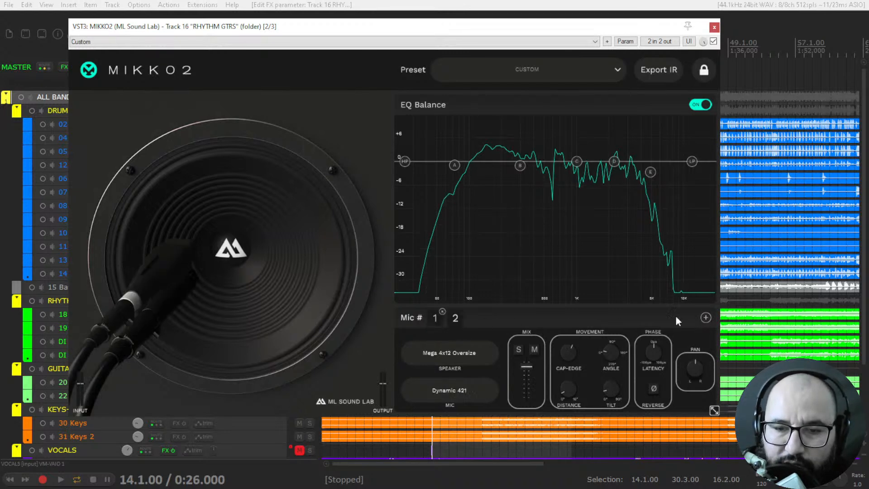
left_click_drag(159, 275, 269, 289)
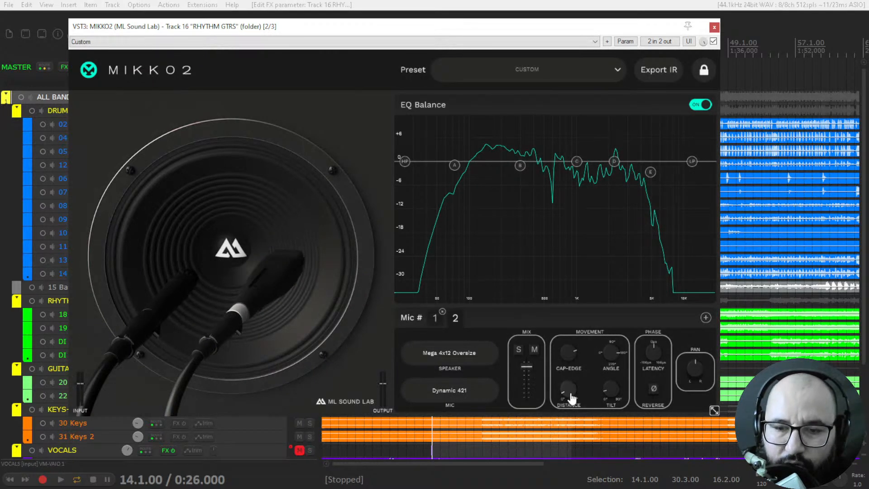
left_click_drag(605, 392, 603, 418)
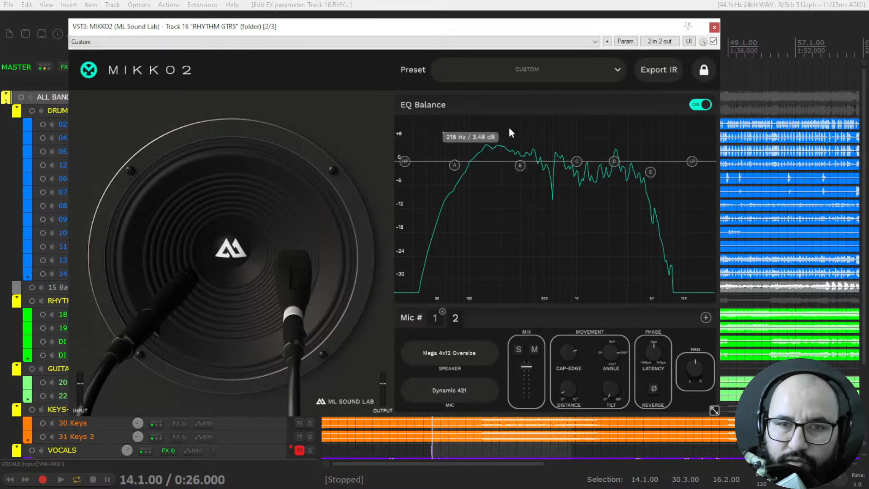
- Review the sample rate, bit depth and channel options for exporting the IR as WAV, and cancel the export
left_click(661, 70)
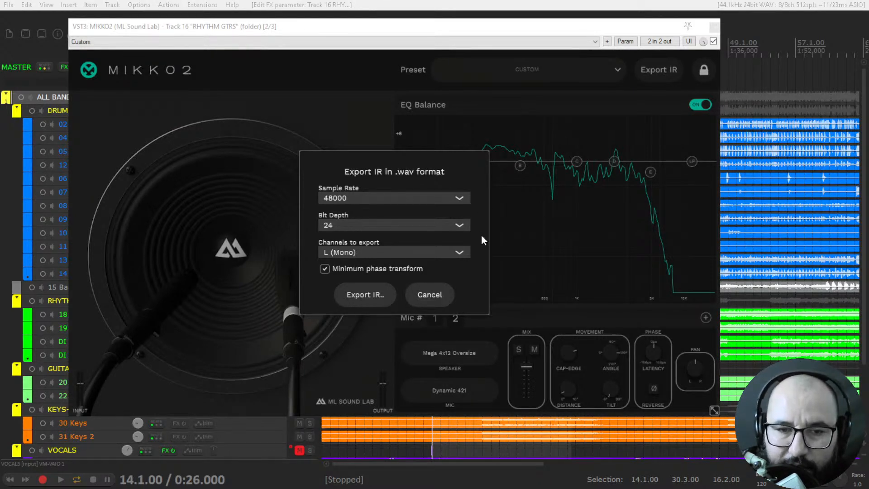
left_click(458, 199)
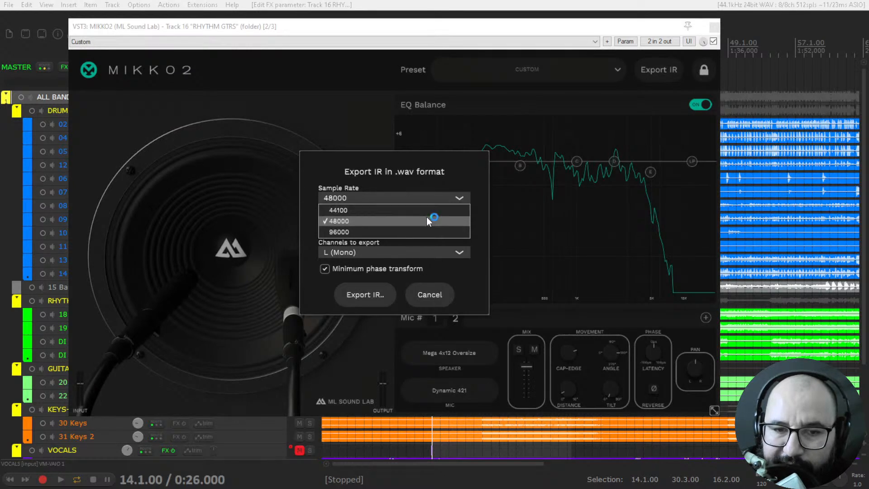
left_click(479, 217)
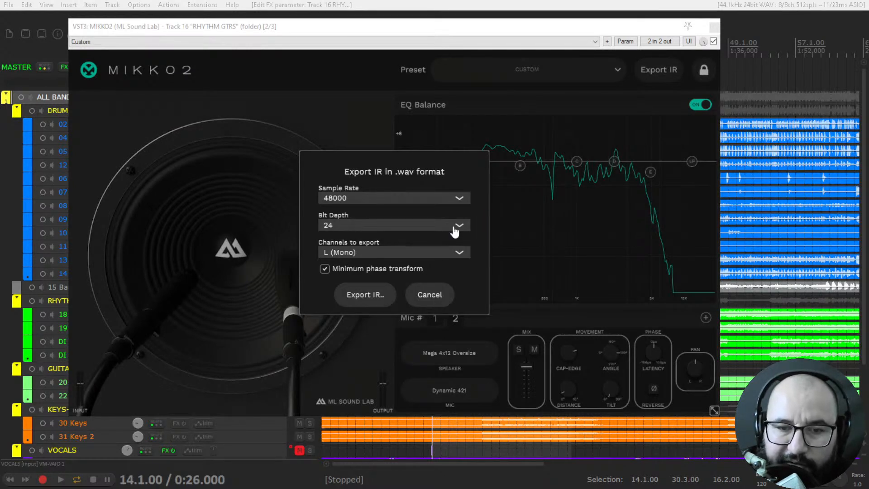
left_click(461, 225)
left_click(479, 220)
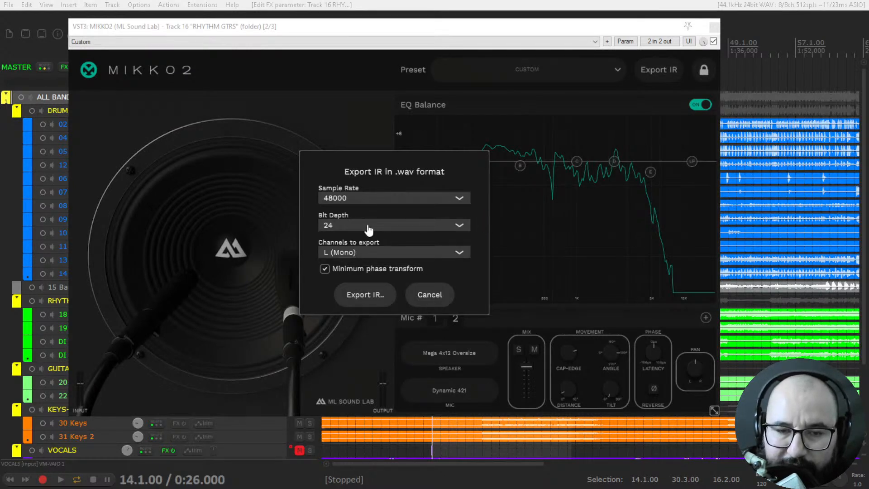
left_click(365, 256)
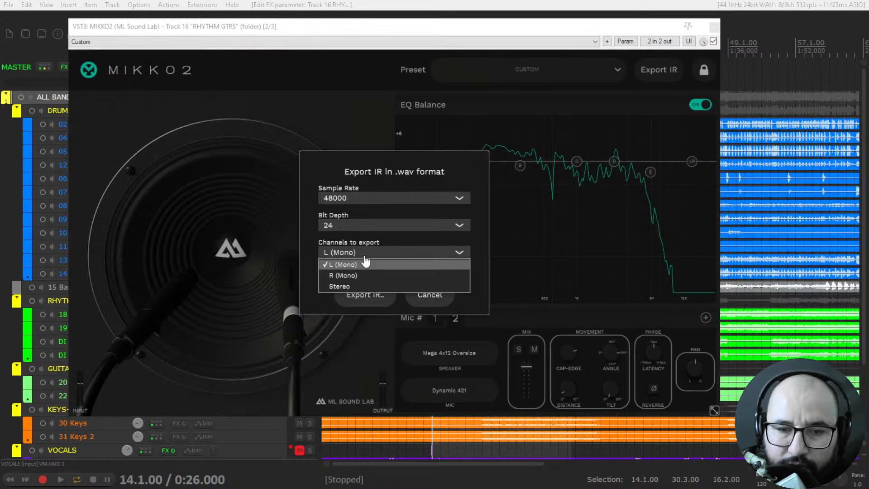
left_click(479, 226)
left_click(433, 295)
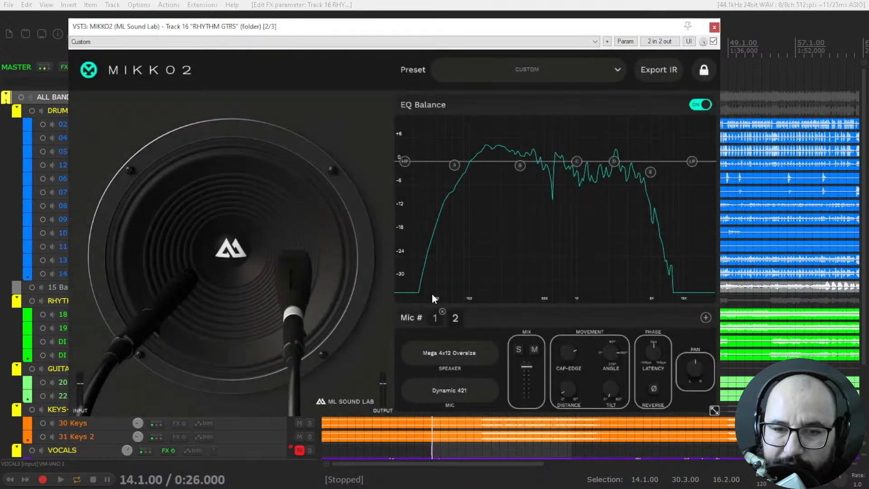
- Shift mic 2 slightly towards the speaker's edge and remove it, keeping only the Dynamic 57
mouse_move(310, 286)
left_mouse_down()
mouse_move(275, 285)
mouse_move(318, 286)
left_mouse_up()
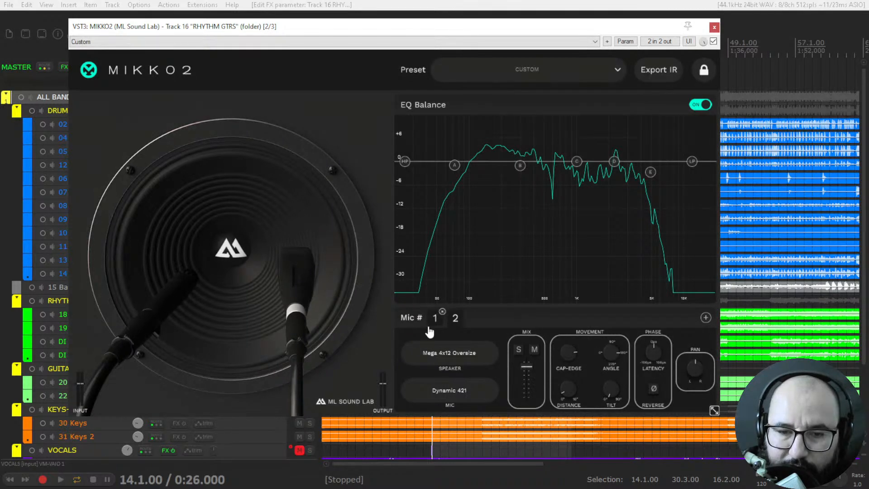
left_click(180, 305)
left_click(462, 312)
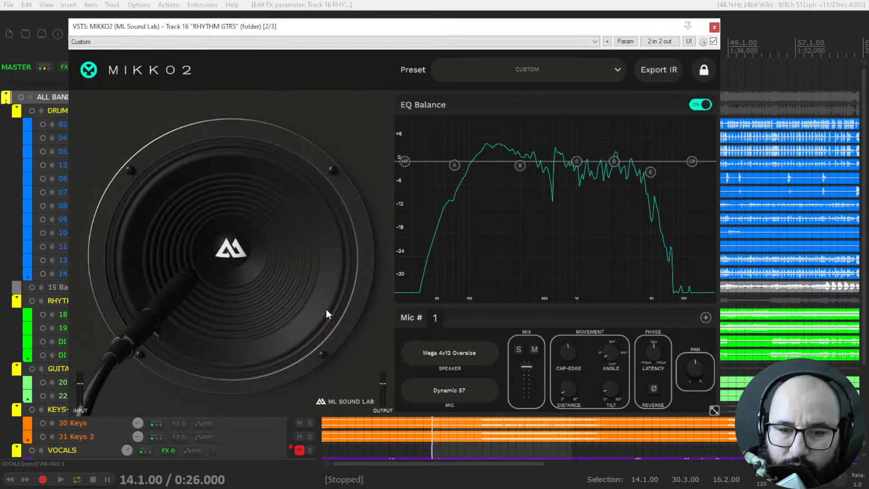
- Move the Dynamic 57 closer to the speaker cap and adjust its distance and tilt so it faces the cone straight on
left_click_drag(176, 299, 191, 287)
mouse_move(569, 398)
left_mouse_down()
mouse_move(569, 423)
mouse_move(573, 369)
mouse_move(564, 388)
left_mouse_up()
left_click_drag(617, 398, 608, 431)
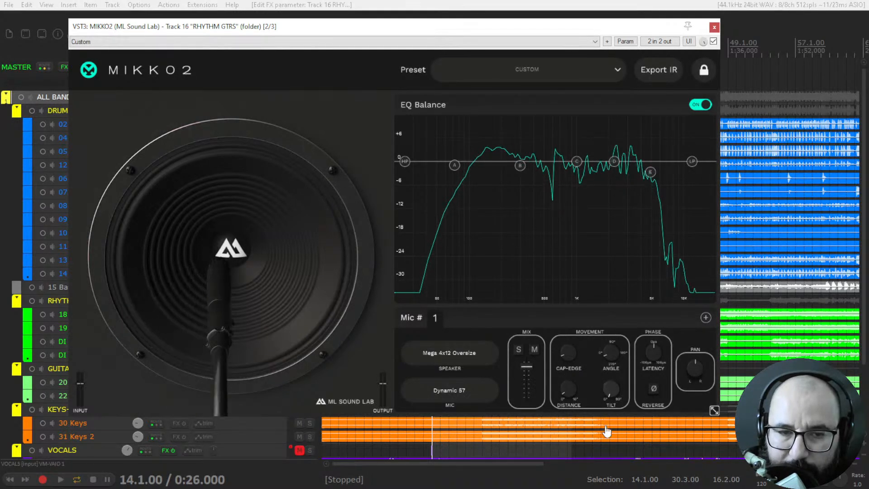
- Shift the Dynamic 57 slightly off the speaker cap, and play the full mix before reopening MIKKO2 on the RHYTHM GTRS folder
mouse_move(223, 326)
left_mouse_down()
mouse_move(230, 321)
mouse_move(211, 320)
left_mouse_up()
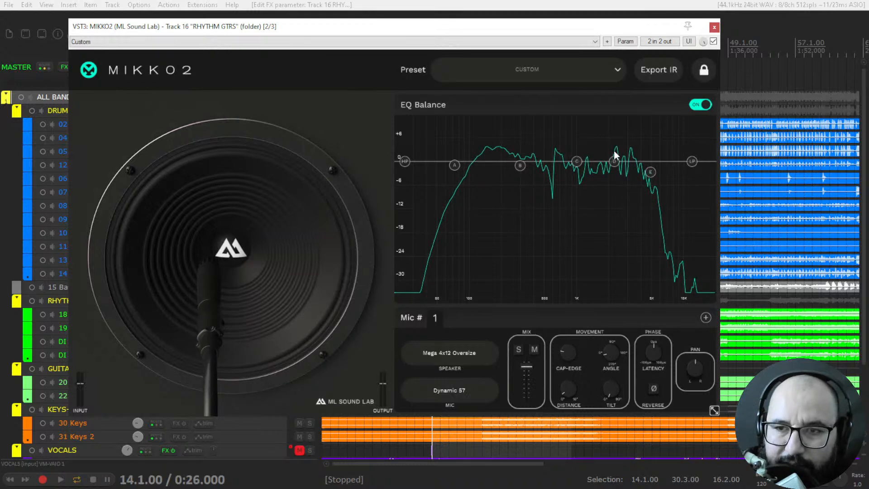
left_click(714, 28)
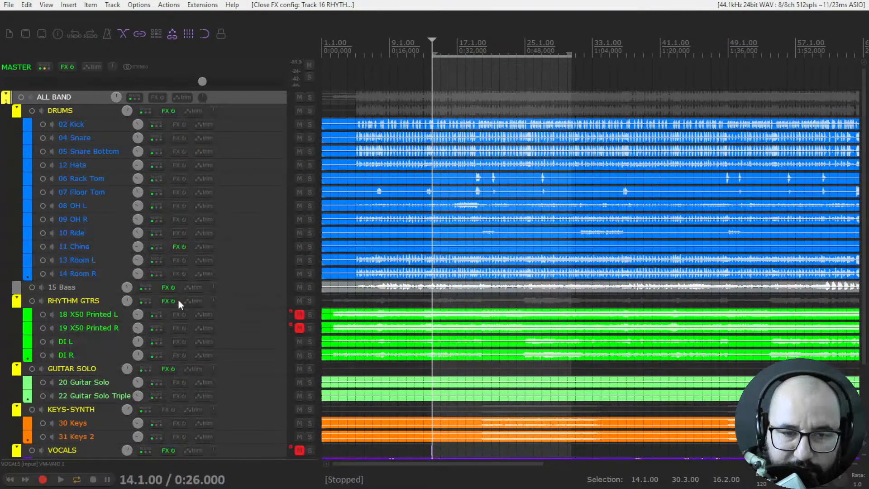
key("space")
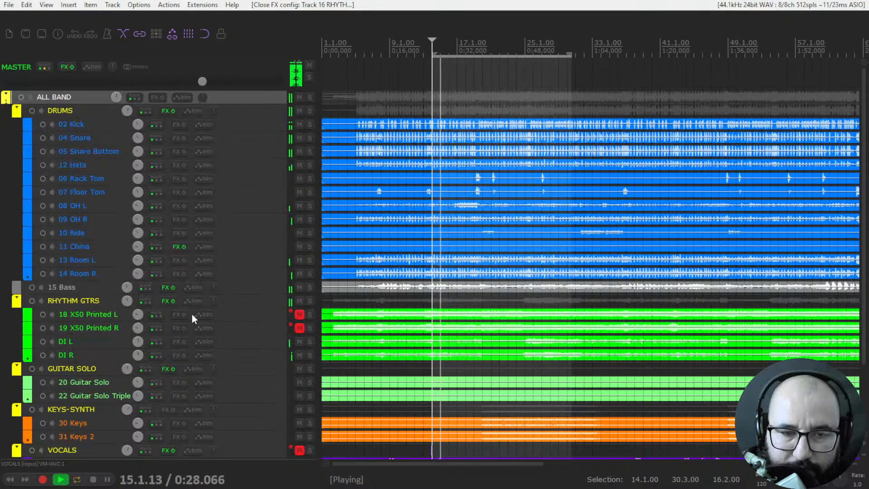
right_click(164, 301)
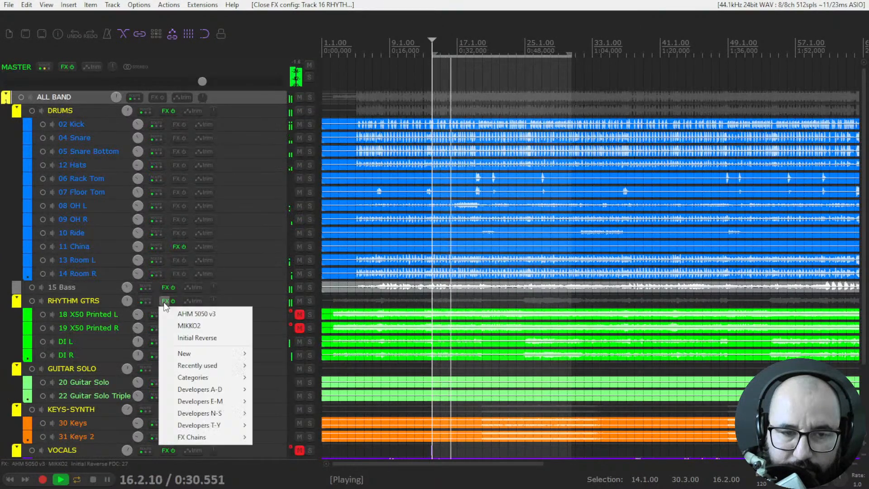
left_click(188, 325)
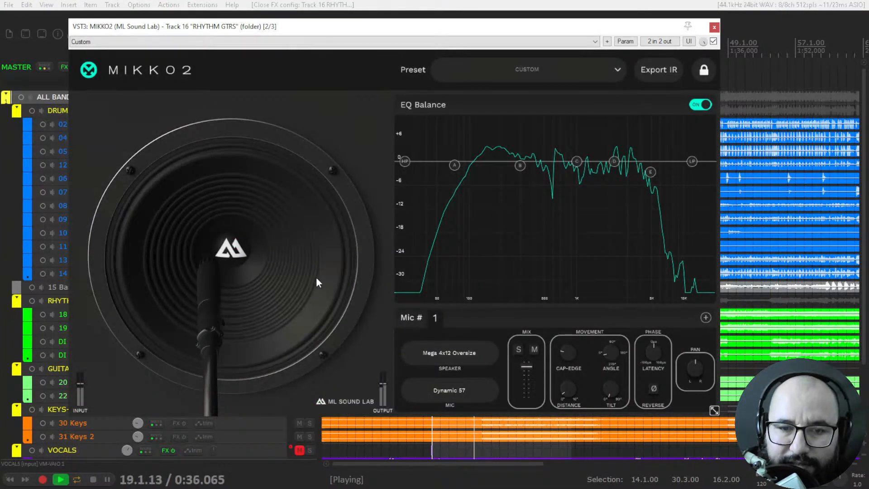
- Audition the Dynamic 57 far out towards the speaker's edge, and bring it back beside the speaker cap
left_click_drag(206, 306, 155, 295)
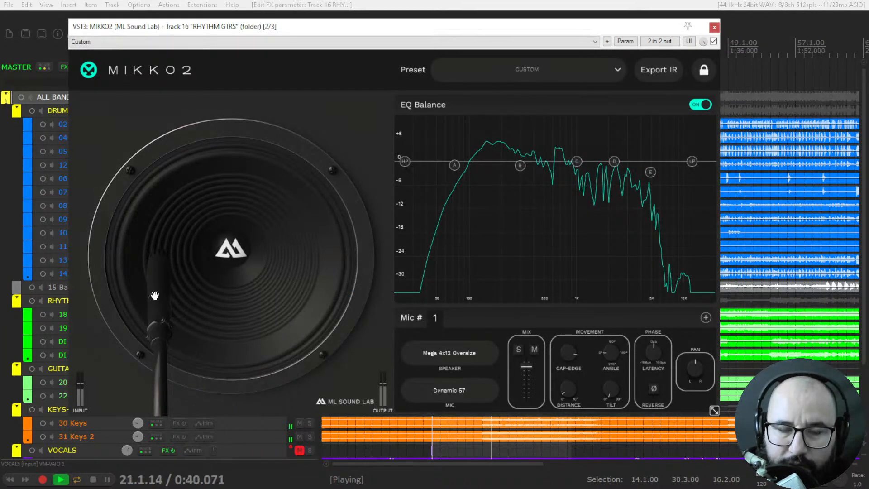
key("space")
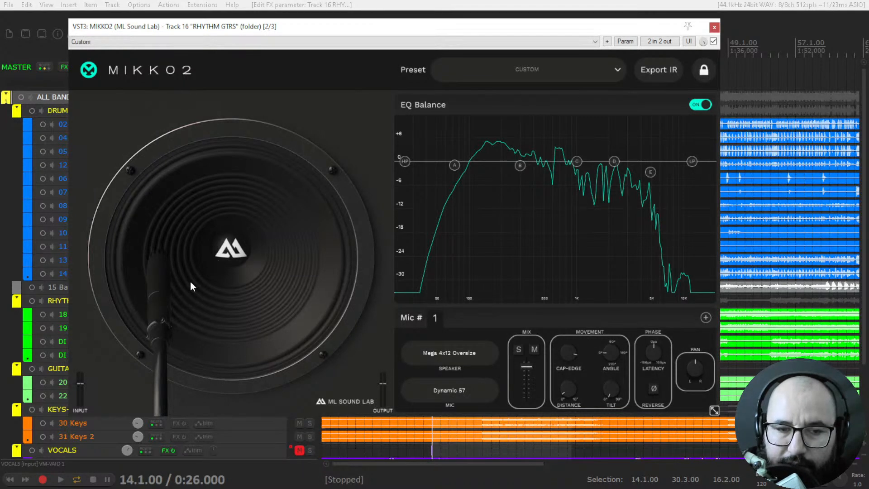
left_click_drag(161, 295, 196, 291)
key("space")
key("space")
key("space")
- Fine-tune the Dynamic 57's distance during playback and tilt the mic so it meets the cone diagonally
left_click_drag(567, 395, 565, 382)
left_click_drag(592, 277, 552, 386)
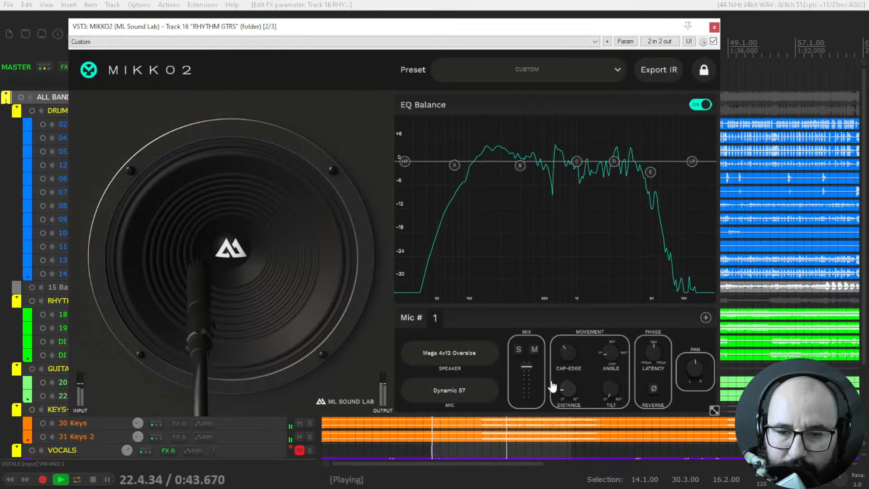
mouse_move(608, 388)
left_mouse_down()
mouse_move(608, 344)
mouse_move(603, 382)
left_mouse_up()
key("space")
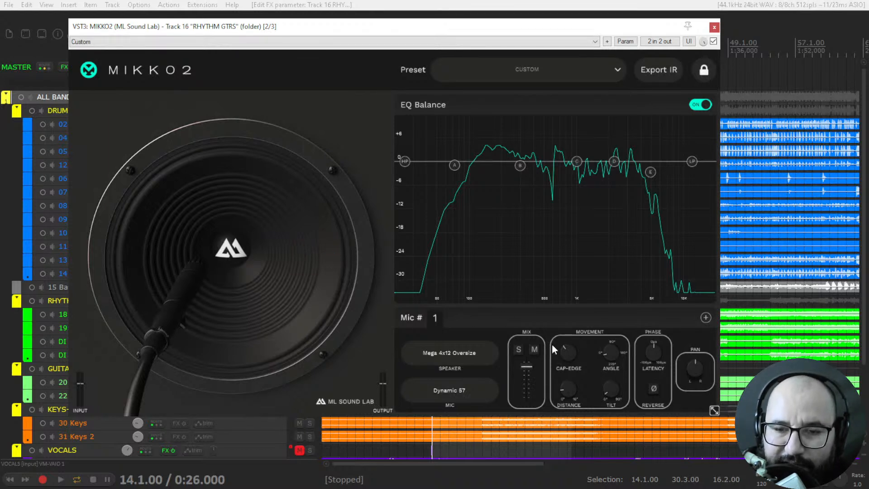
- Move the tilted Dynamic 57 in to the speaker cap and adjust its angle while listening to the mix
key("space")
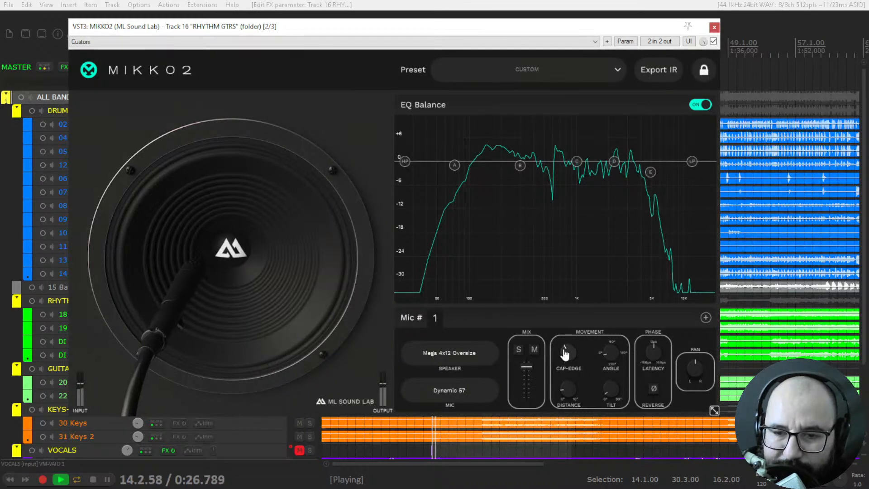
left_click_drag(567, 345, 538, 423)
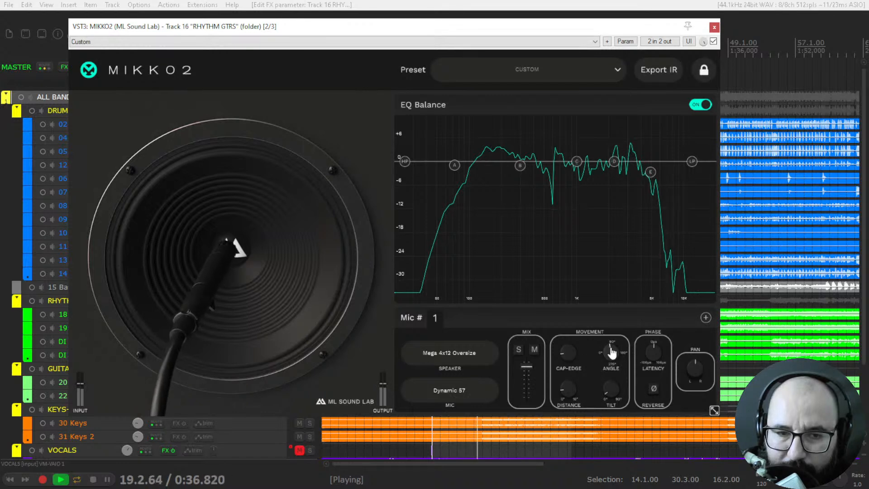
mouse_move(608, 362)
left_mouse_down()
mouse_move(615, 332)
mouse_move(610, 349)
left_mouse_up()
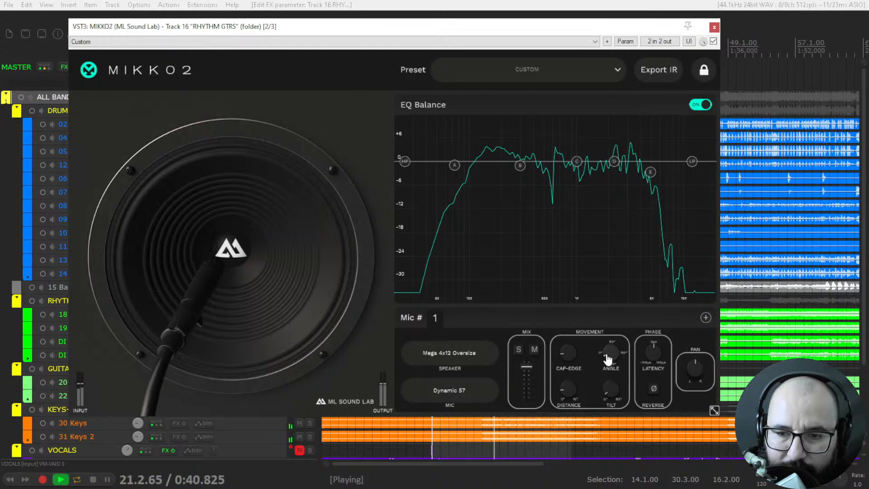
key("space")
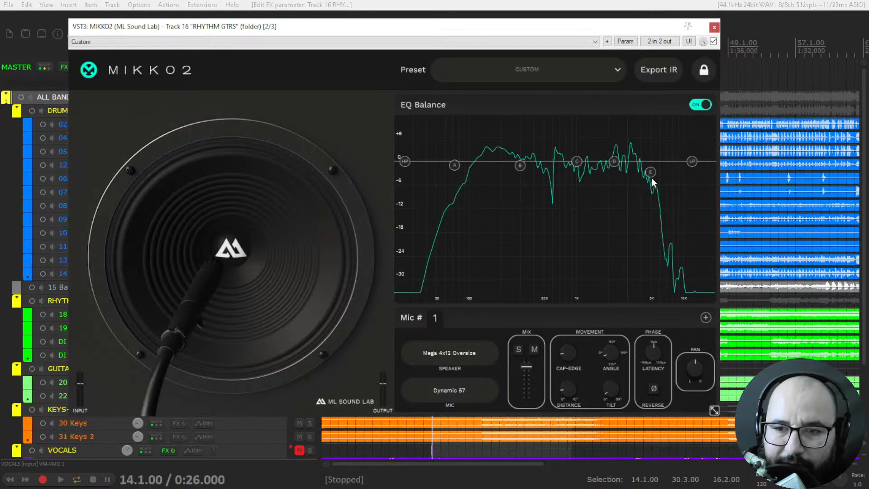
- Reshape the EQ Balance during playback: lift and raise band E, shift D higher, lower A, and cut the lower mids with B
key("space")
left_click_drag(651, 173, 686, 157)
mouse_move(627, 155)
left_mouse_down()
mouse_move(640, 142)
mouse_move(623, 171)
mouse_move(633, 163)
left_mouse_up()
left_click_drag(455, 165, 463, 169)
left_click_drag(520, 167, 494, 175)
key("space")
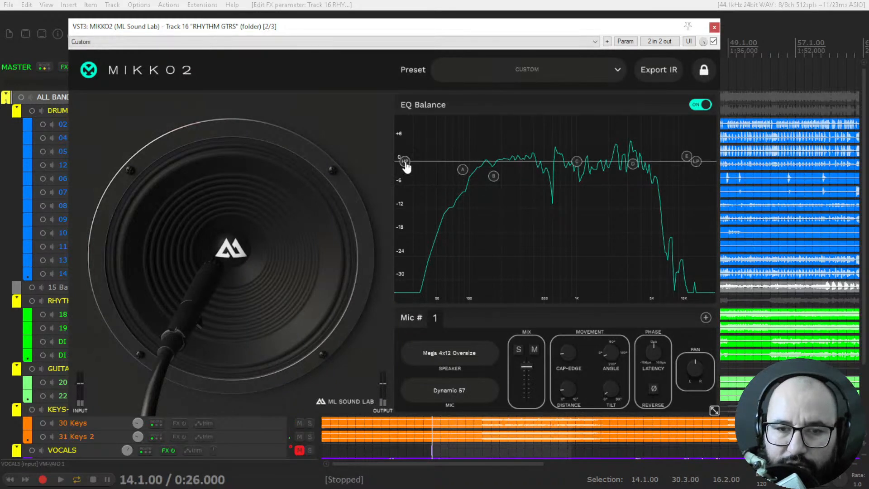
- Raise the EQ's high-pass point slightly and fine-tune it while listening to the mix
left_click_drag(403, 164, 422, 161)
key("space")
key("space")
key("space")
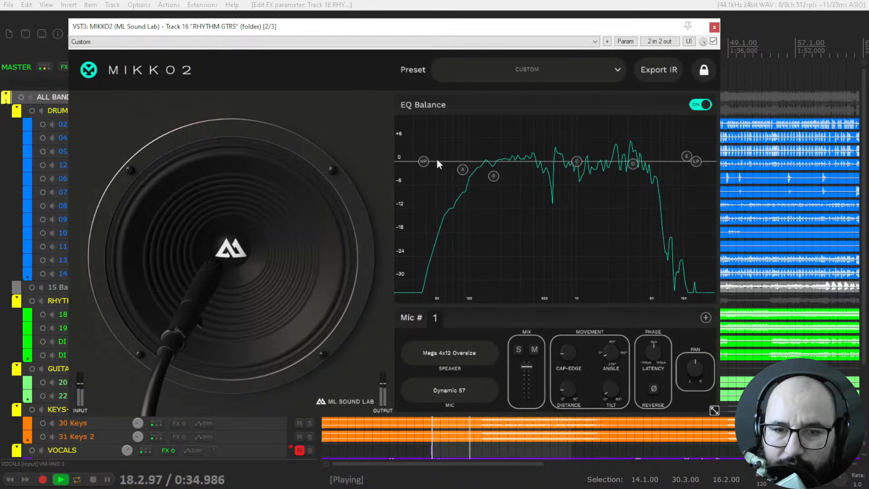
left_click_drag(423, 161, 420, 161)
- Nudge EQ band D slightly higher in frequency and make a small correction to the mic position at the cap
mouse_move(633, 164)
left_mouse_down()
mouse_move(633, 208)
mouse_move(636, 156)
mouse_move(639, 165)
left_mouse_up()
mouse_move(203, 291)
left_mouse_down()
mouse_move(195, 284)
mouse_move(214, 288)
mouse_move(206, 285)
left_mouse_up()
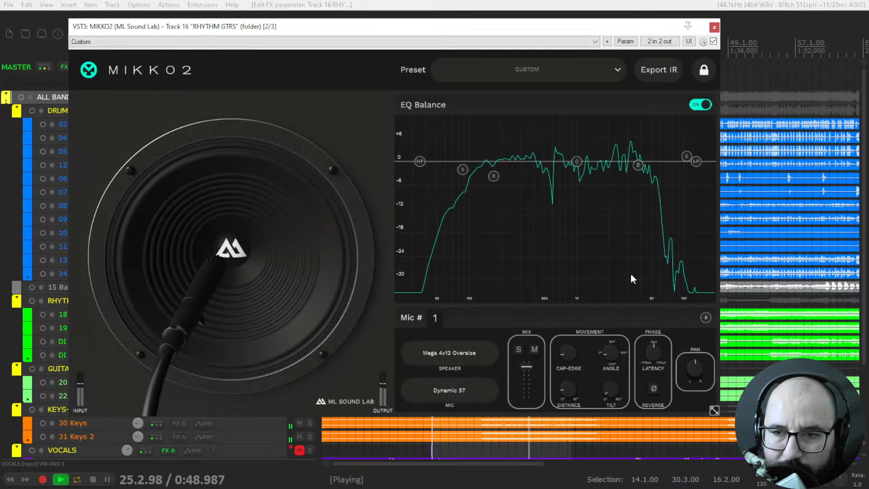
key("space")
mouse_move(554, 211)
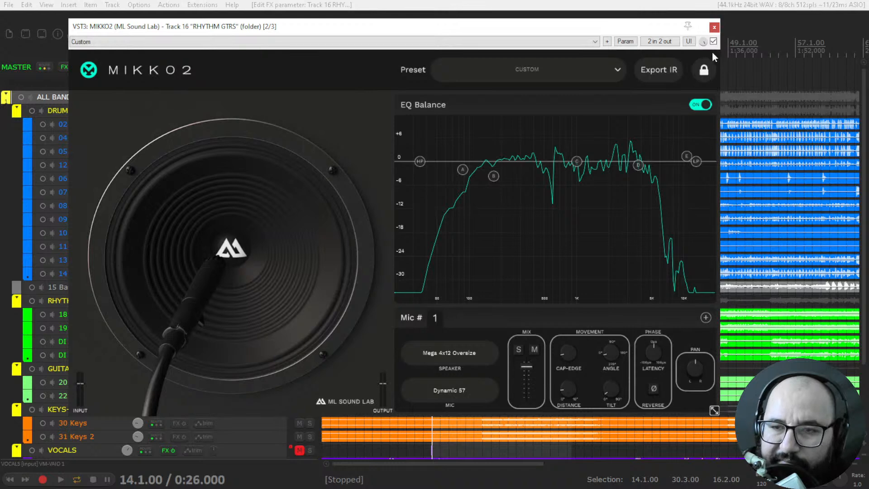
- Close MIKKO2, open Grater Light on the DRUMS folder and solo the drums
left_click(714, 28)
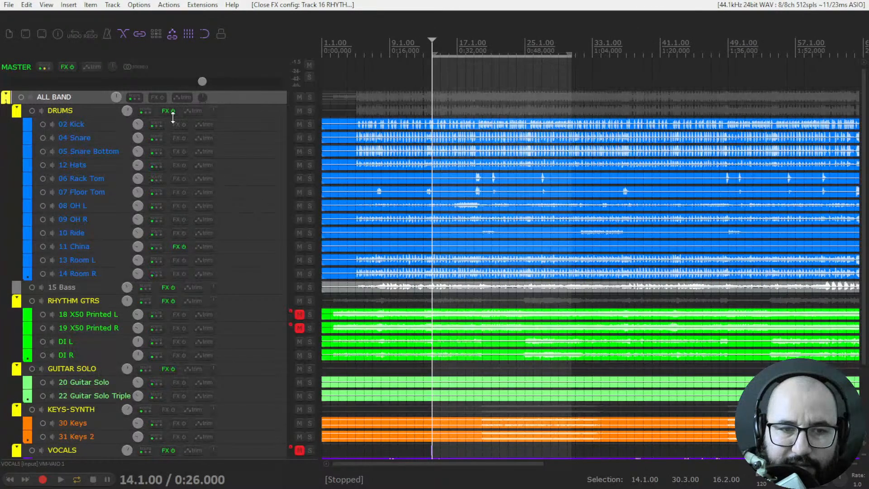
right_click(164, 110)
left_click(188, 129)
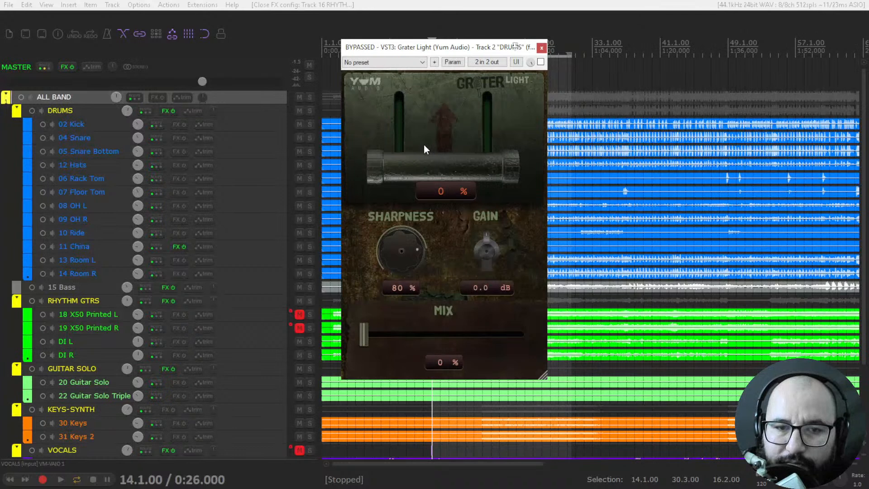
left_click(309, 111)
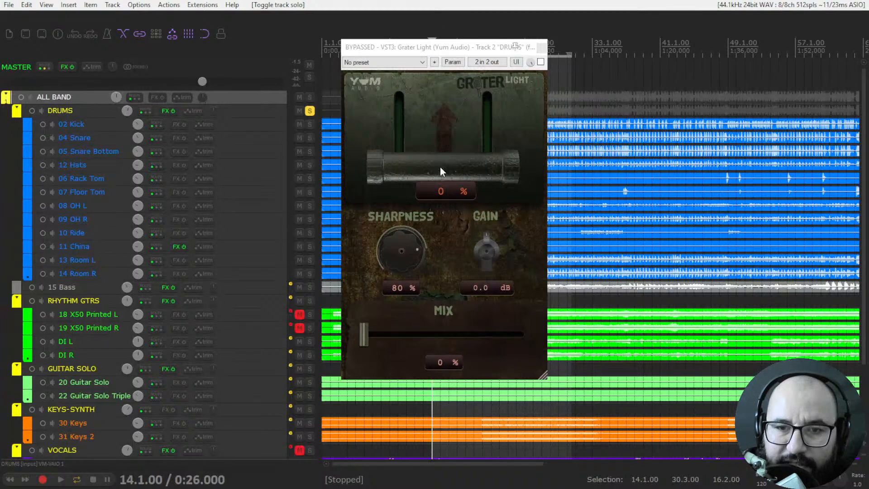
- Demonstrate Grater Light's main amount by raising it to 27%, 44% and 52%, ending at 46%
left_click_drag(454, 161, 449, 131)
left_click_drag(365, 338, 344, 330)
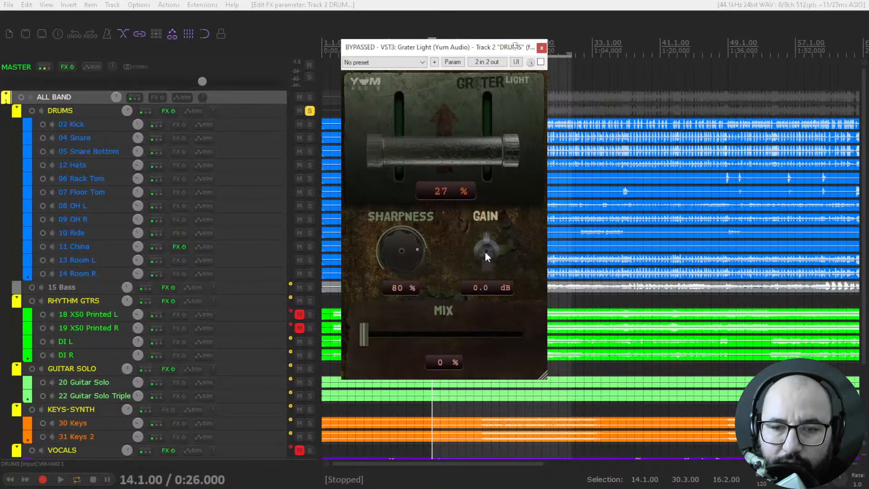
mouse_move(445, 146)
left_mouse_down()
mouse_move(445, 93)
mouse_move(449, 131)
left_mouse_up()
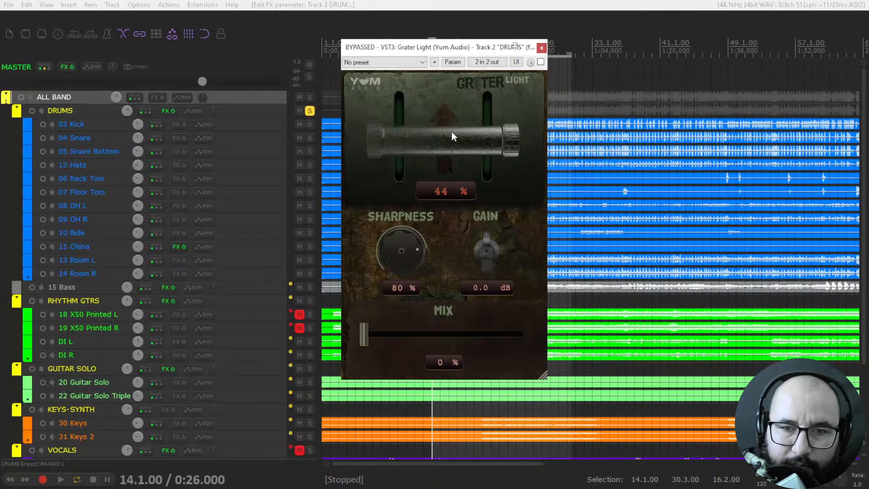
left_click_drag(453, 135, 455, 128)
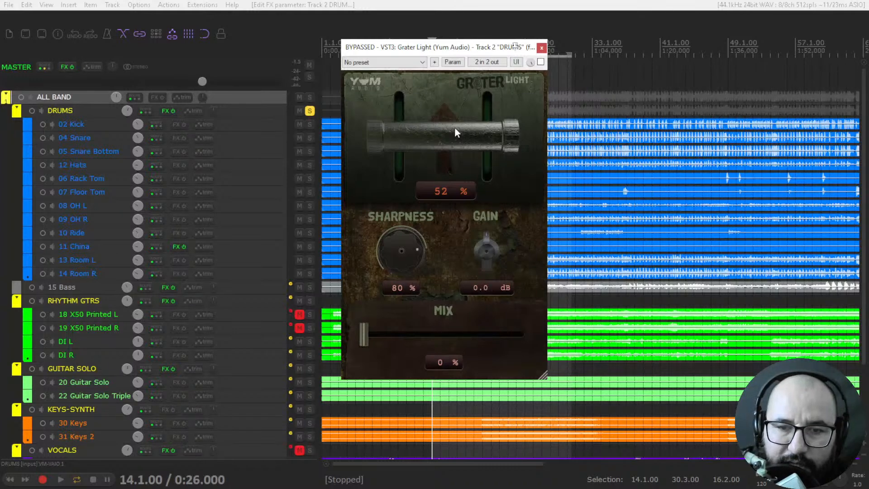
left_click_drag(455, 132, 455, 139)
- Set Grater Light's gain to -5.57 dB, demonstrate sharpness up to 90%, and bring both sharpness and the main amount to 0%
left_click_drag(484, 244, 481, 256)
left_click_drag(407, 247, 402, 186)
mouse_move(410, 255)
left_mouse_down()
mouse_move(408, 246)
mouse_move(407, 256)
left_mouse_up()
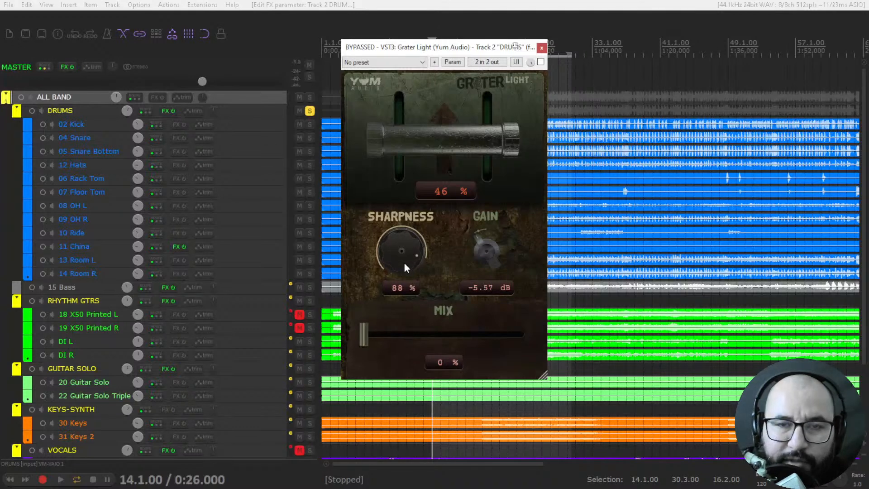
left_click_drag(404, 257, 407, 248)
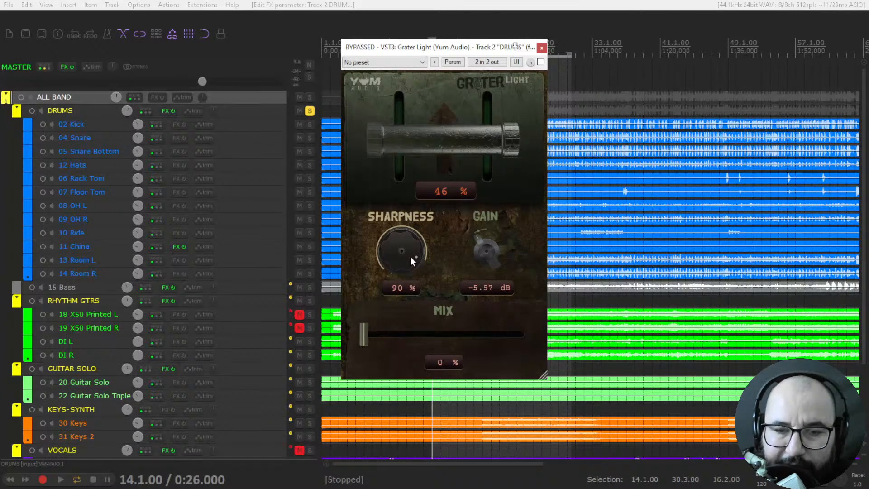
left_click_drag(405, 249, 388, 369)
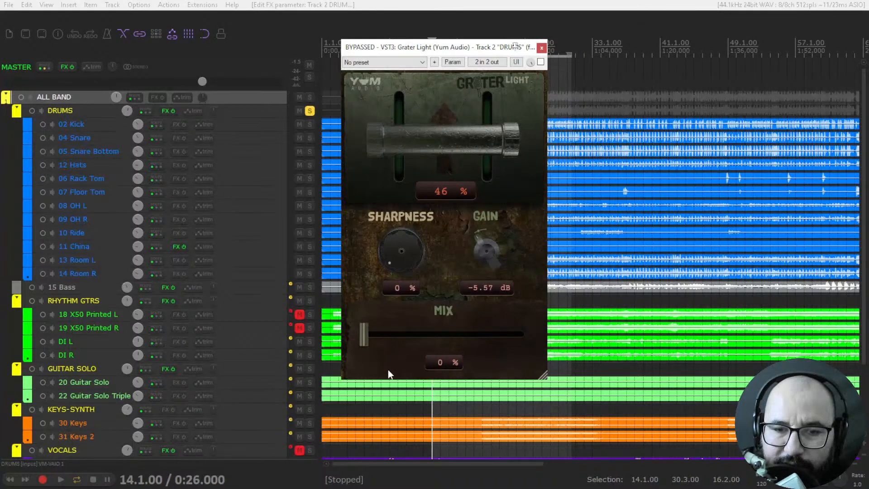
left_click_drag(423, 162, 427, 222)
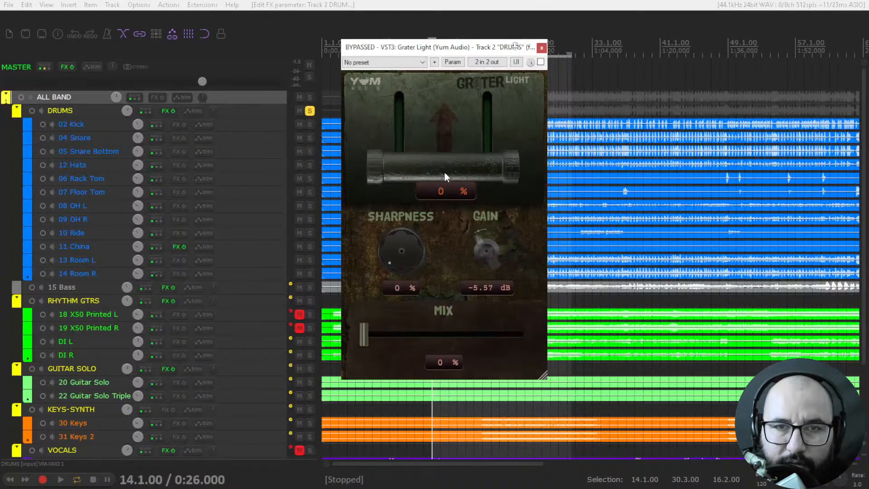
mouse_move(445, 173)
left_mouse_down()
mouse_move(451, 139)
mouse_move(455, 187)
mouse_move(454, 123)
mouse_move(453, 172)
left_mouse_up()
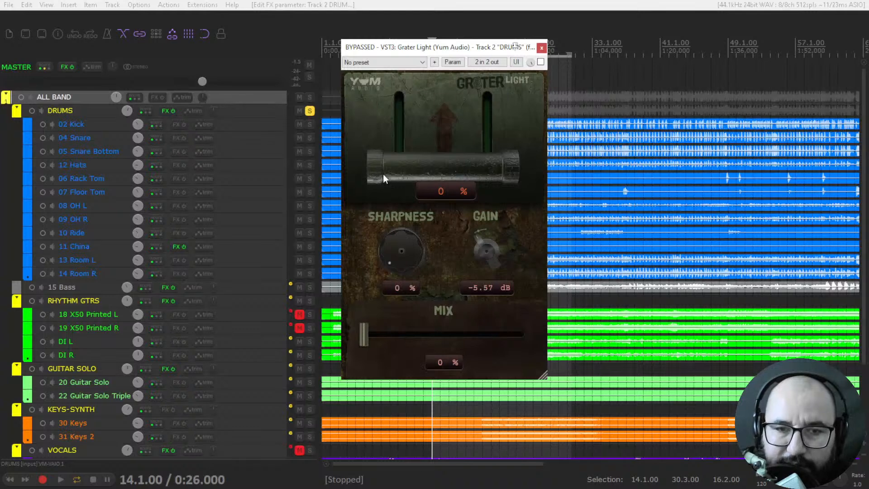
- Play the soloed drums with Grater Light enabled, raising the main amount and mix while adjusting the gain
key("space")
left_click(541, 62)
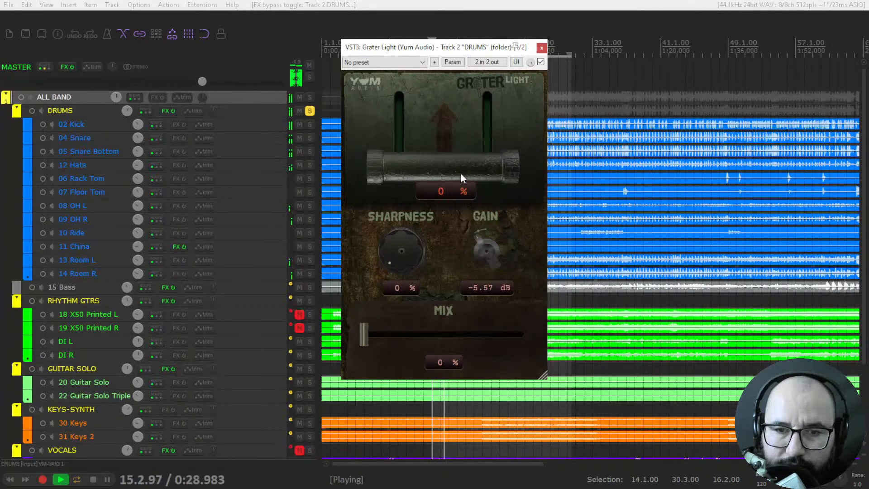
left_click_drag(462, 176, 466, 150)
mouse_move(489, 257)
left_mouse_down()
mouse_move(491, 244)
mouse_move(485, 259)
left_mouse_up()
double_click(484, 257)
left_click_drag(353, 333, 393, 344)
- Set Grater Light's main amount to 71%, gain to -8.84 dB, mix to 50% and sharpness to 2% by ear
left_click_drag(438, 193, 439, 142)
left_click_drag(496, 251, 495, 269)
left_click_drag(443, 196, 435, 99)
left_click_drag(481, 257, 481, 259)
left_click_drag(391, 341, 417, 343)
left_click_drag(481, 267, 481, 254)
left_click_drag(425, 333, 449, 345)
left_click_drag(403, 246, 402, 241)
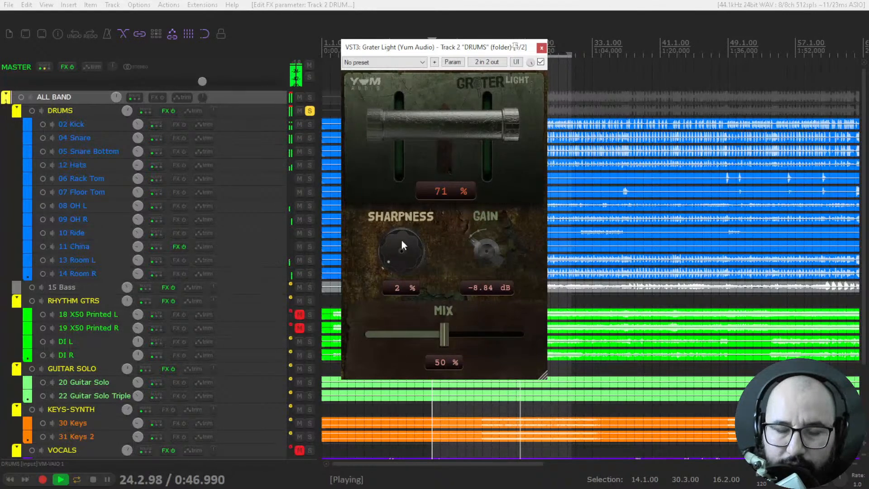
key("space")
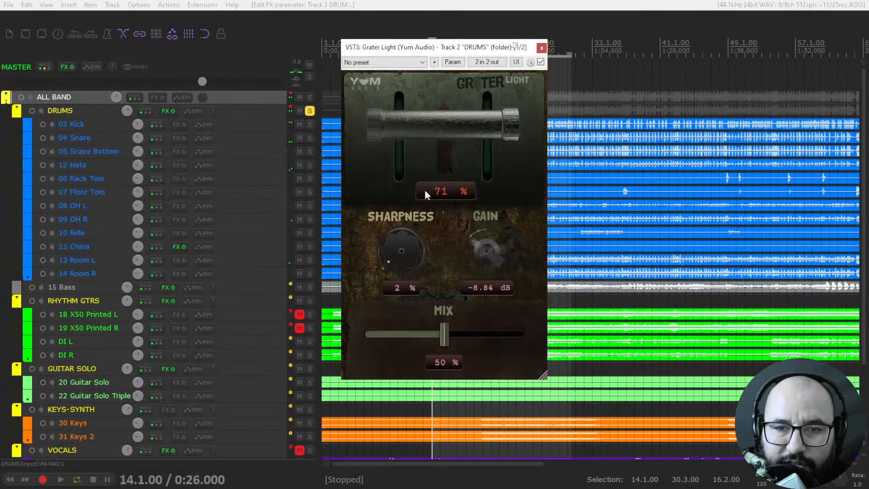
- Play the drums again and set Grater Light's mix to 66%, main amount to 23% and sharpness to 22%
key("space")
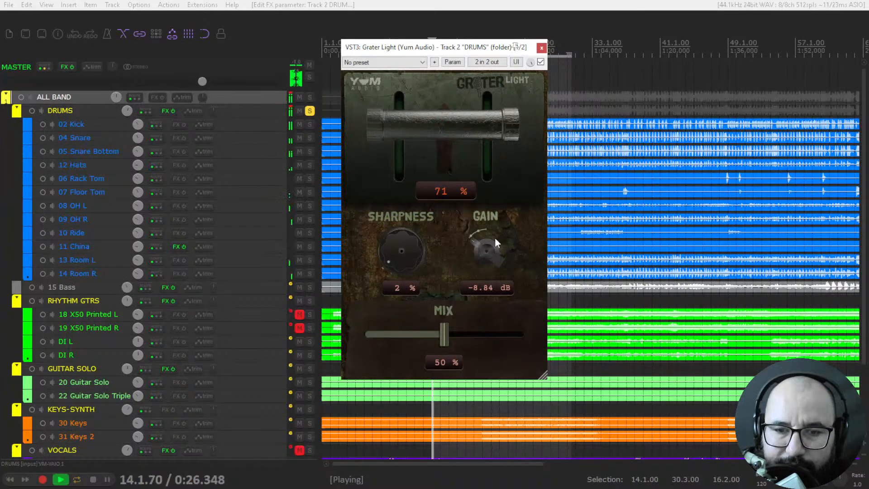
left_click_drag(441, 343, 467, 352)
left_click_drag(449, 139, 447, 181)
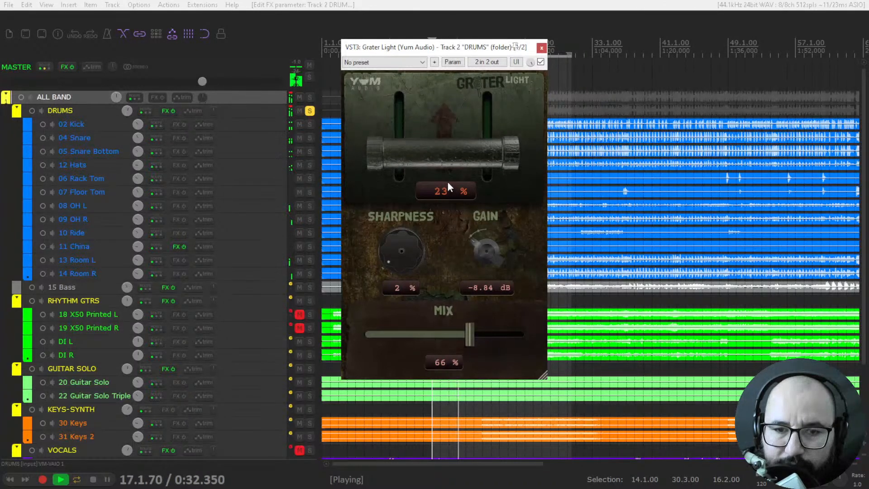
left_click_drag(401, 247, 405, 230)
- Set Grater Light's main amount to 45% and mix to 76%, and compare the drums with the effect bypassed and enabled
mouse_move(423, 143)
left_mouse_down()
mouse_move(431, 88)
mouse_move(427, 130)
left_mouse_up()
left_click_drag(473, 330, 487, 340)
left_click_drag(443, 132, 444, 134)
left_click_drag(477, 337, 496, 348)
left_click(540, 62)
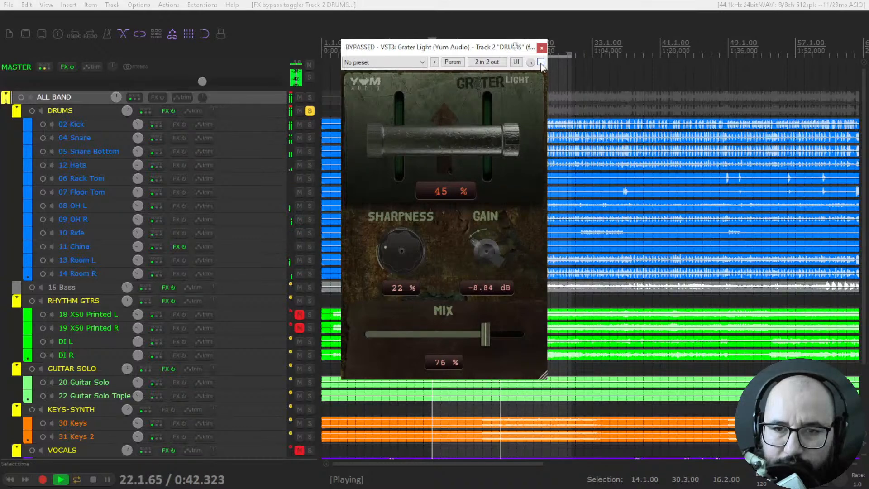
left_click(540, 62)
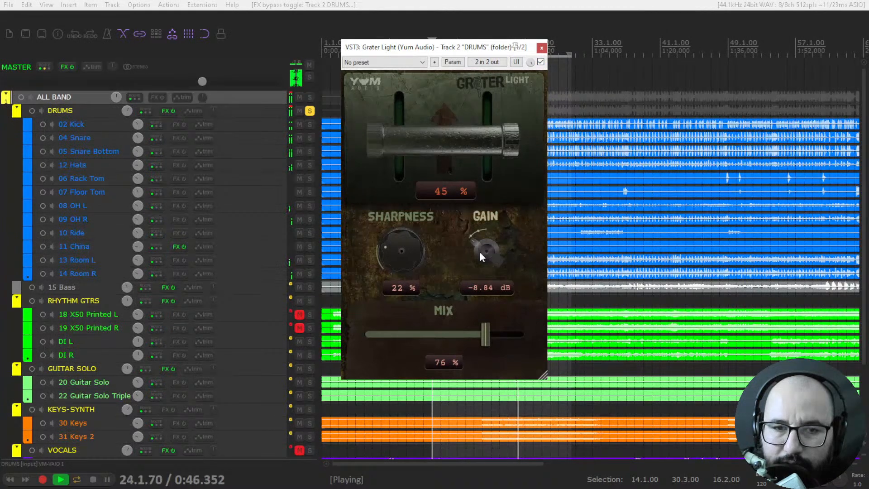
- Set Grater Light's gain to -9.22 dB and compare the drums with the effect bypassed and enabled
left_click_drag(480, 253, 480, 254)
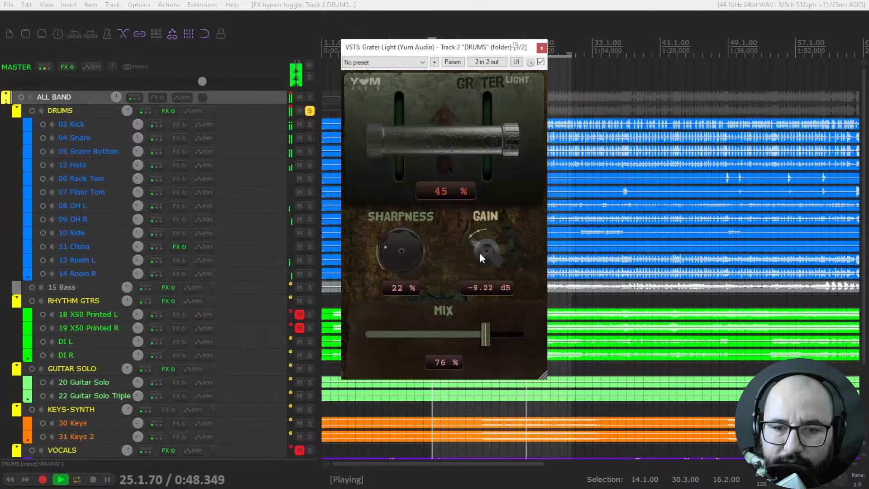
left_click(542, 62)
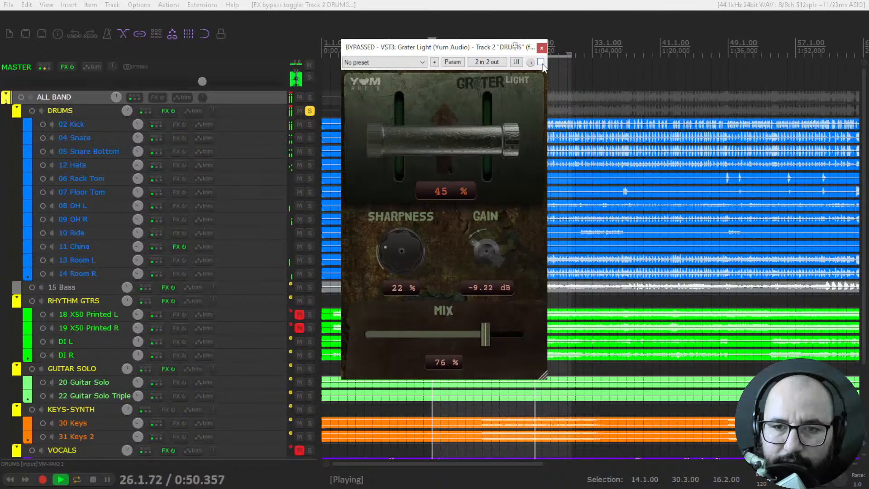
left_click(542, 63)
key("space")
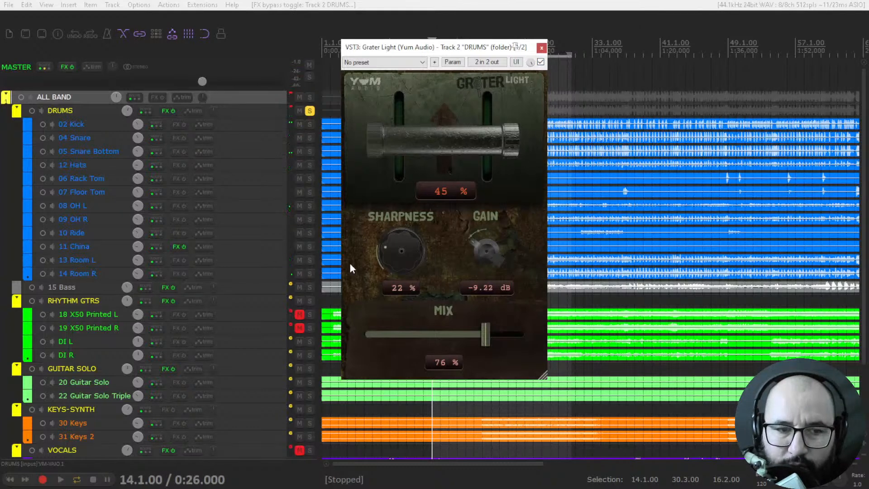
- Mute the hats, overhead, ride, china and room tracks, compare the remaining drums with Grater Light bypassed and enabled, and lower its main amount to 31%
left_click_drag(298, 204, 316, 276)
key("space")
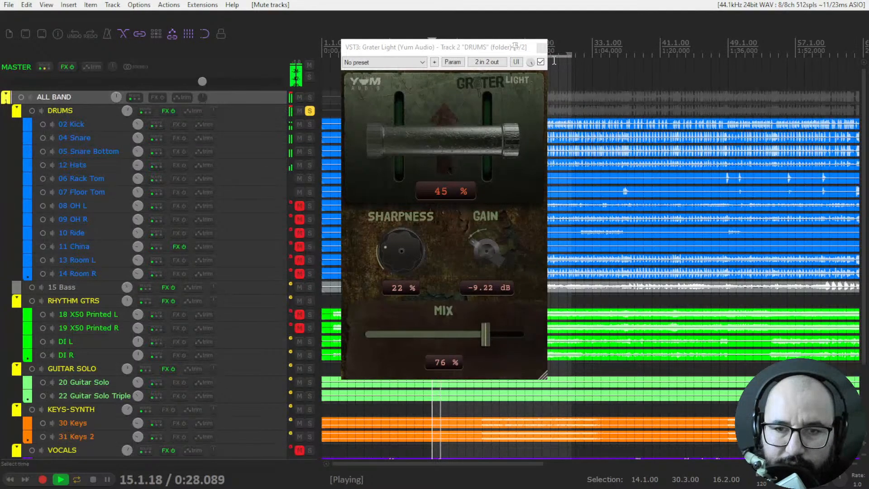
left_click(541, 63)
left_click(541, 62)
left_click_drag(475, 128, 486, 175)
left_click(299, 165)
key("space")
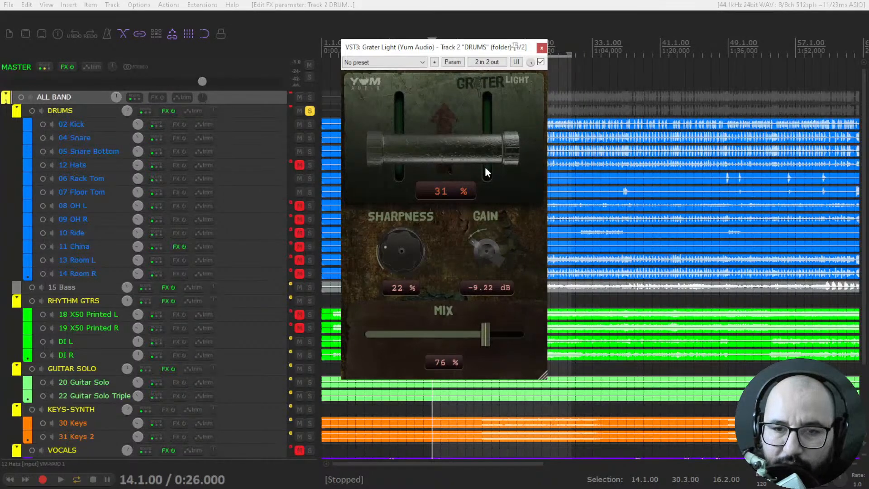
- Set Grater Light's main amount to 27%, bypass the effect, close its window and unsolo the DRUMS folder
left_click_drag(483, 151, 484, 157)
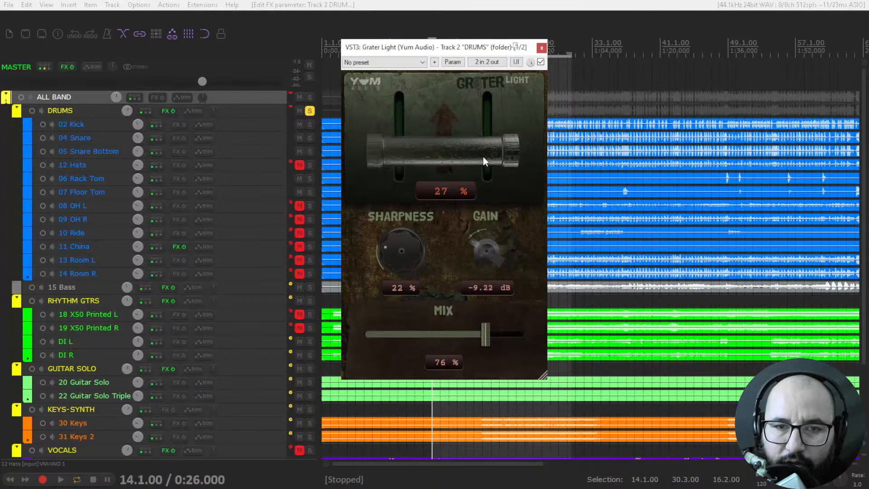
left_click(540, 62)
left_click(541, 47)
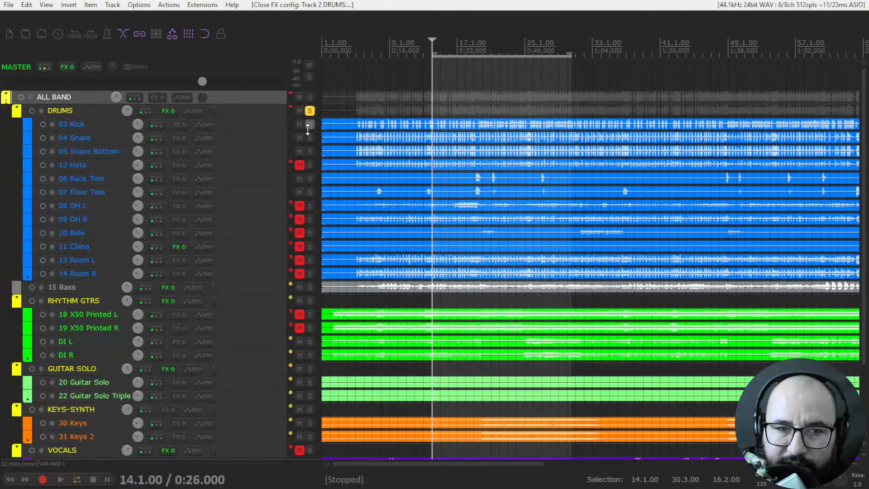
left_click(309, 110)
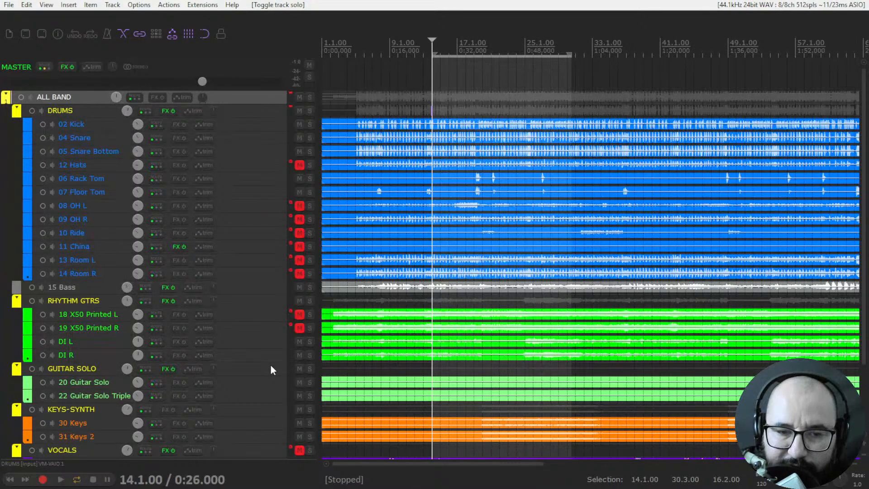
- Unmute the VOCALS folder and select the 25 Vox Verse track
scroll(271, 370, "down", 1)
scroll(271, 366, "down", 4)
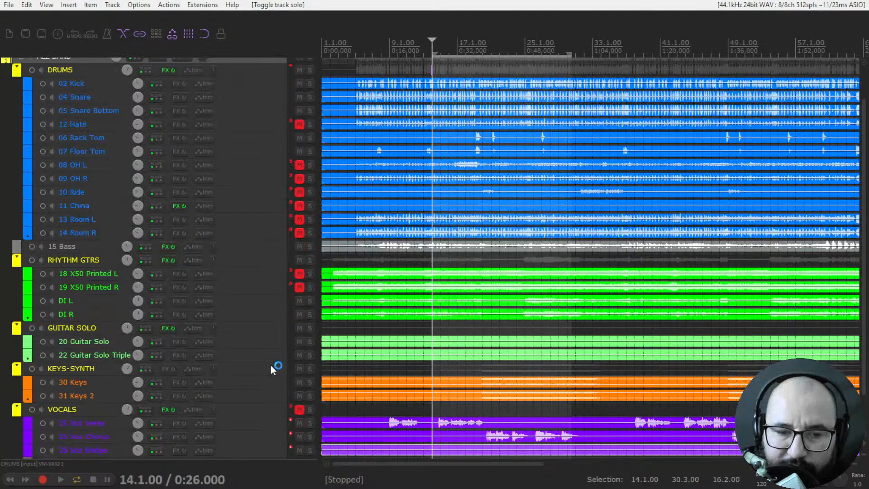
left_click(299, 382)
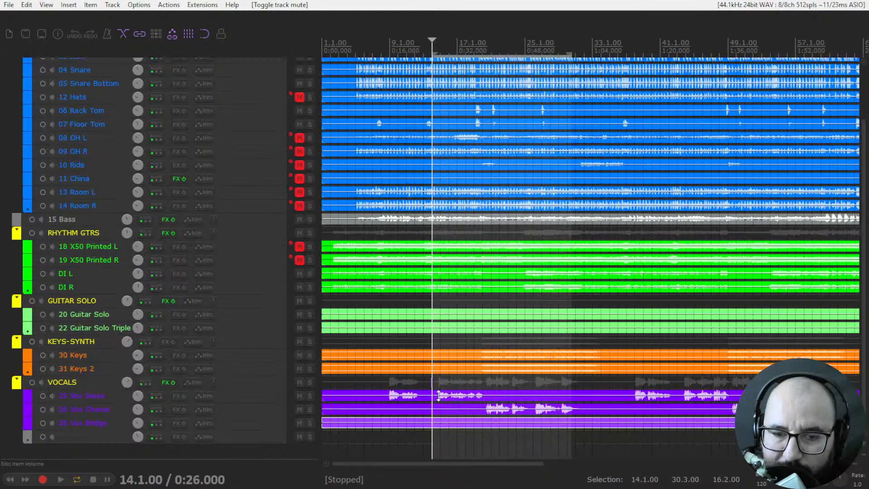
left_click(274, 400)
left_click_drag(272, 403, 271, 438)
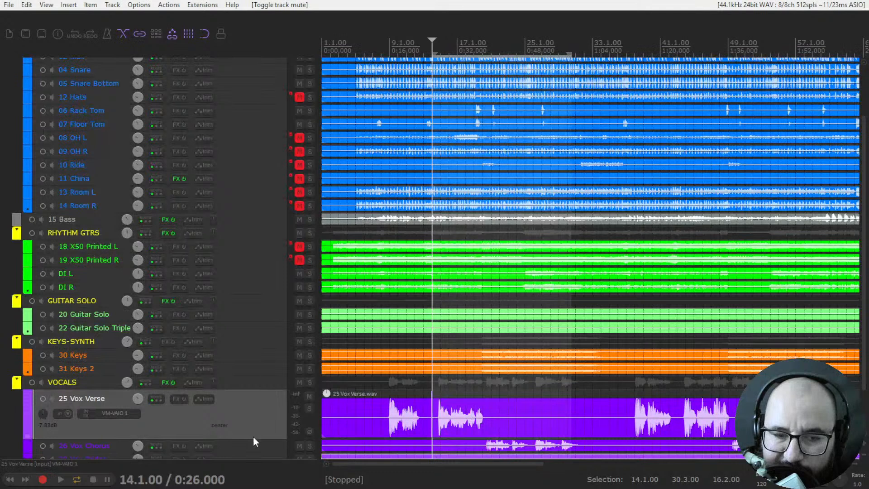
left_click_drag(254, 439, 255, 404)
- Unmute the hats, overhead, ride, china and room drum tracks, and play the mix with the vocals briefly
key("space")
key("space")
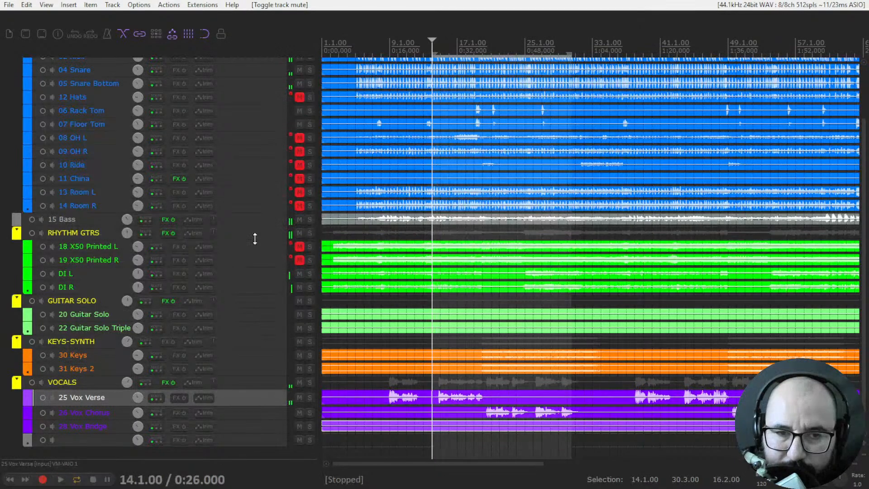
scroll(271, 191, "up", 3)
left_click_drag(300, 246, 300, 136)
key("space")
scroll(253, 381, "down", 3)
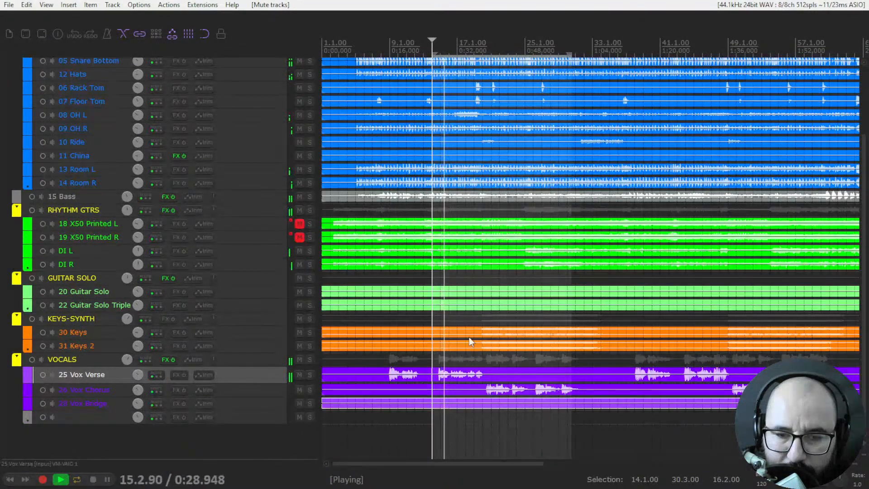
key("space")
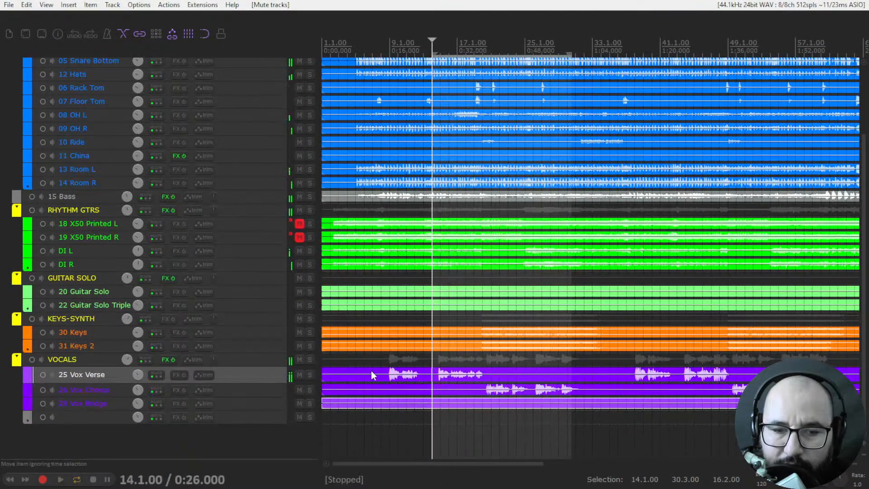
- Open the bypassed Grater Light effect on the VOCALS folder
right_click(165, 361)
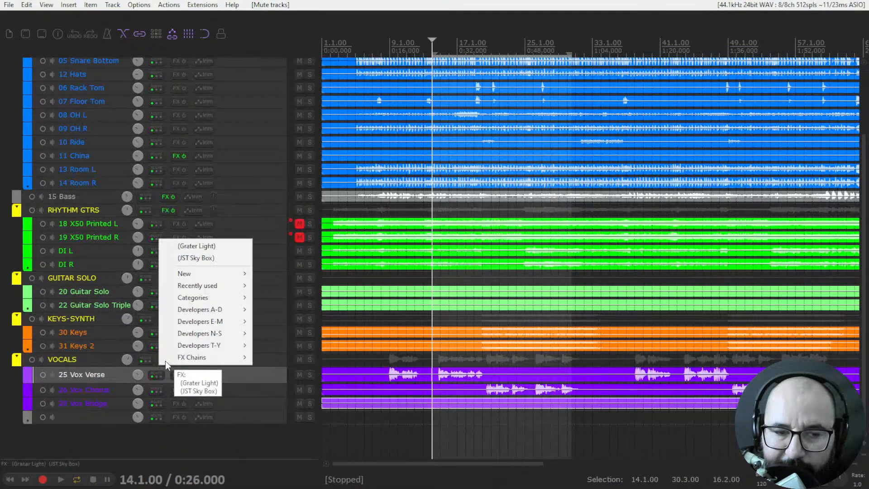
left_click(204, 246)
left_click_drag(425, 56, 461, 57)
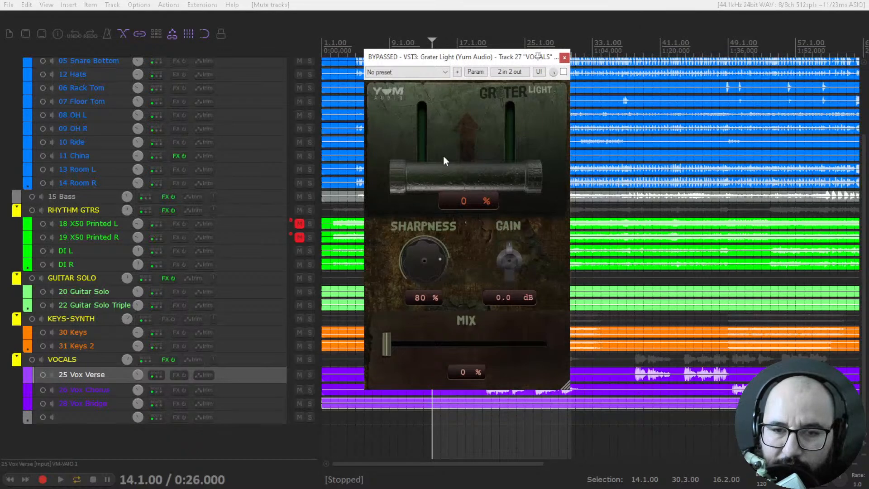
mouse_move(459, 173)
left_mouse_down()
mouse_move(462, 163)
mouse_move(457, 186)
left_mouse_up()
- Play the mix with Grater Light bypassed, moving the playback start to measure 20 just before the chorus vocals
key("space")
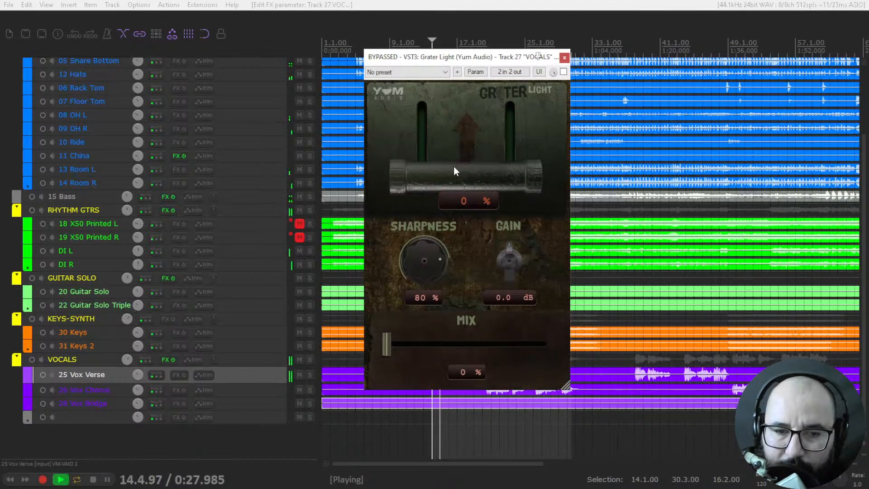
left_click_drag(487, 61, 365, 64)
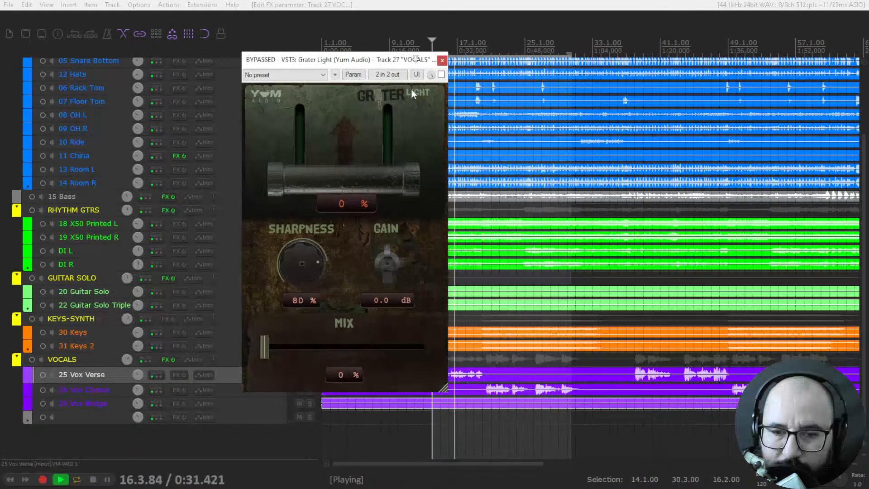
left_click(491, 60)
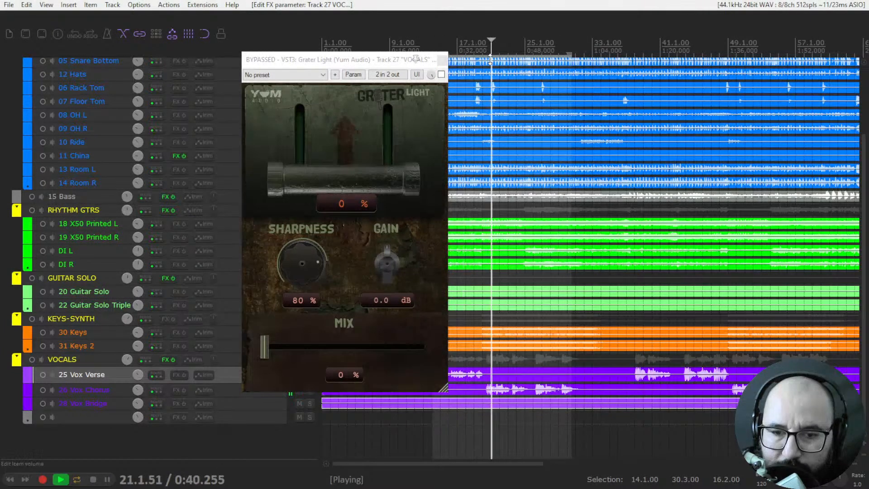
left_click(481, 258)
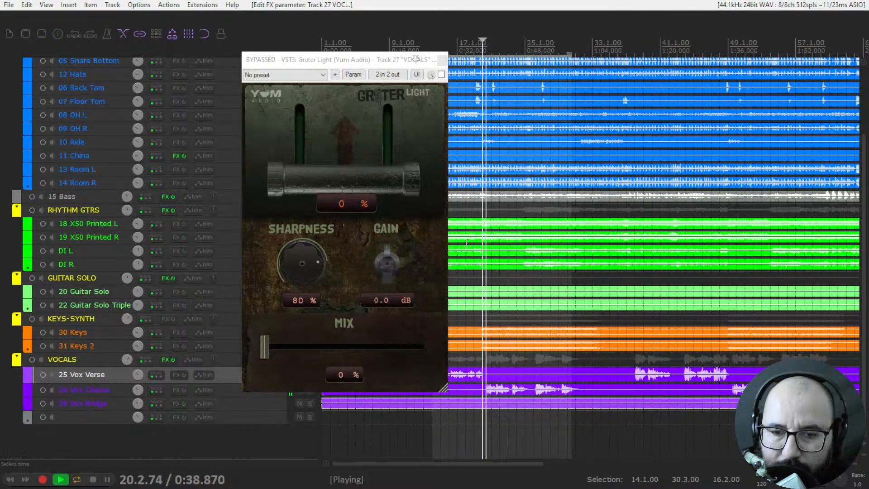
left_click_drag(373, 63, 390, 65)
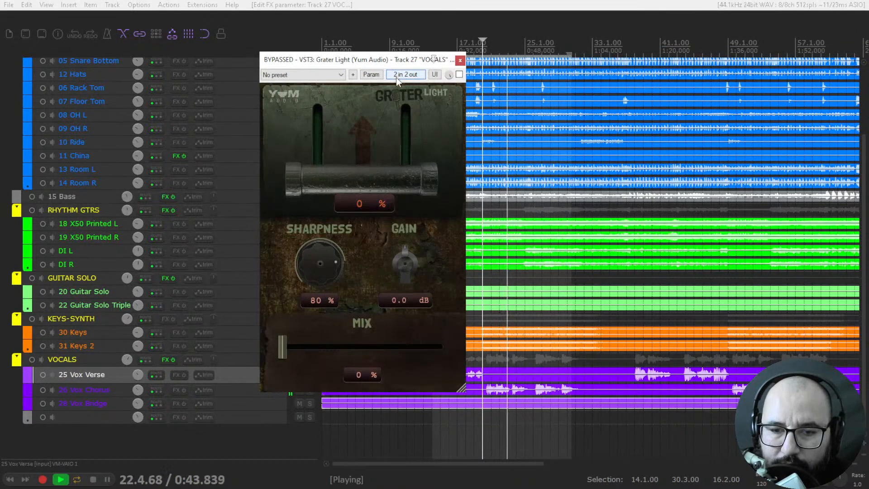
key("space")
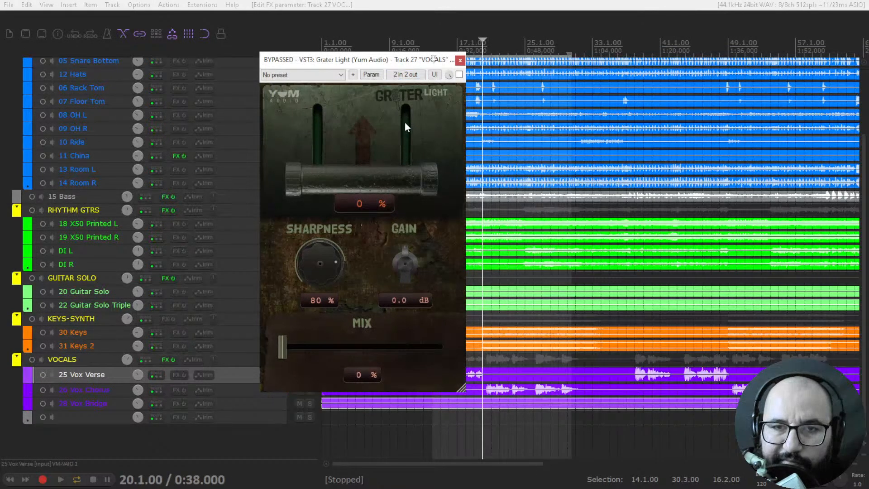
- Enable Grater Light on the vocals during playback, with main amount at 11%, mix at 26% and gain at -5.95 dB
key("space")
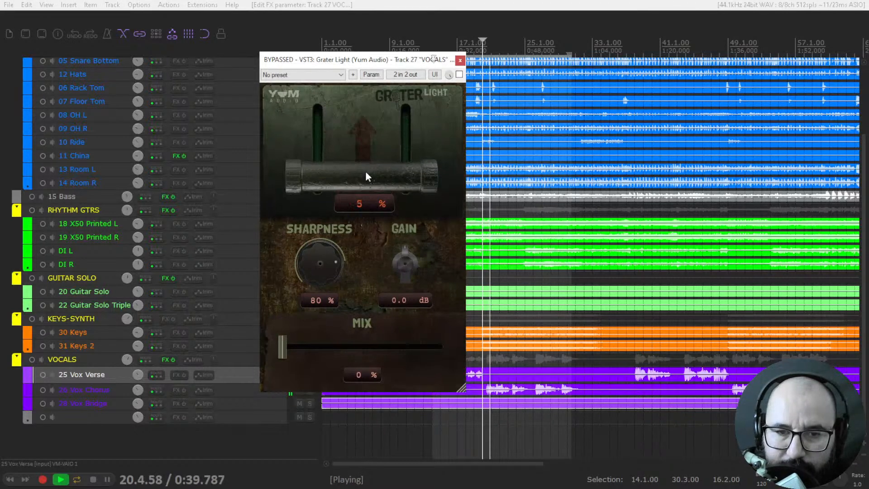
left_click_drag(366, 172, 366, 165)
left_click(459, 74)
left_click_drag(388, 195, 387, 147)
left_click_drag(283, 346, 325, 358)
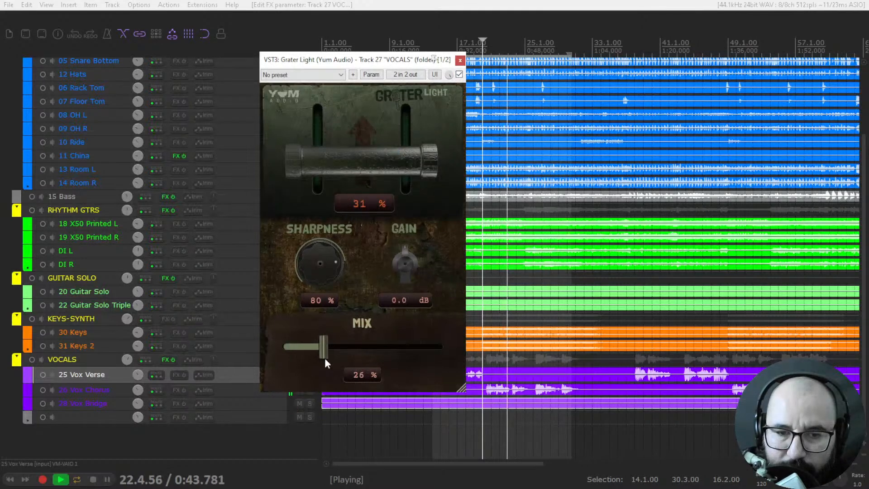
left_click_drag(359, 178, 358, 191)
left_click_drag(405, 262, 404, 286)
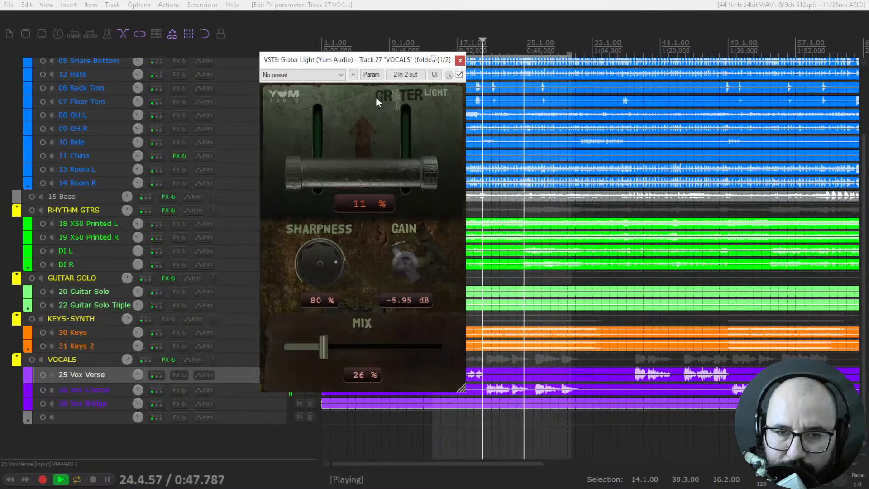
- Solo the VOCALS folder and set Grater Light's mix to 32%, main amount to 39% and gain to -10.37 dB by ear
left_click_drag(374, 58, 461, 48)
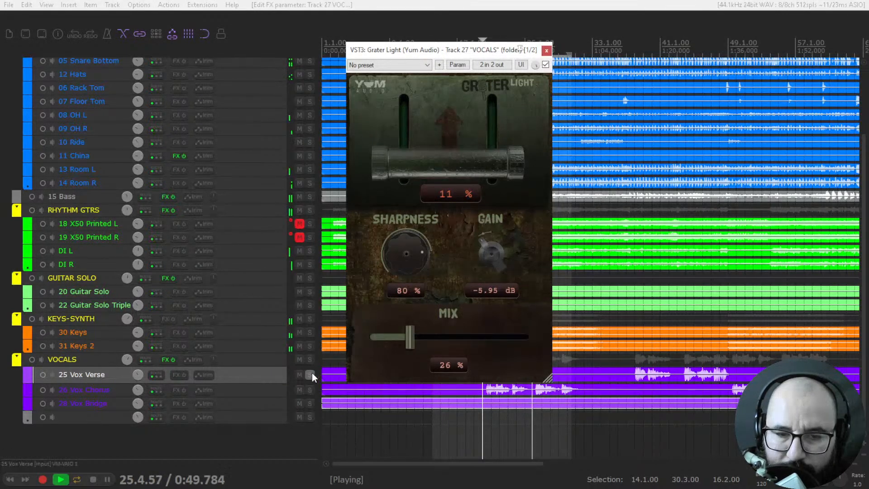
left_click(310, 360)
left_click_drag(411, 328, 420, 337)
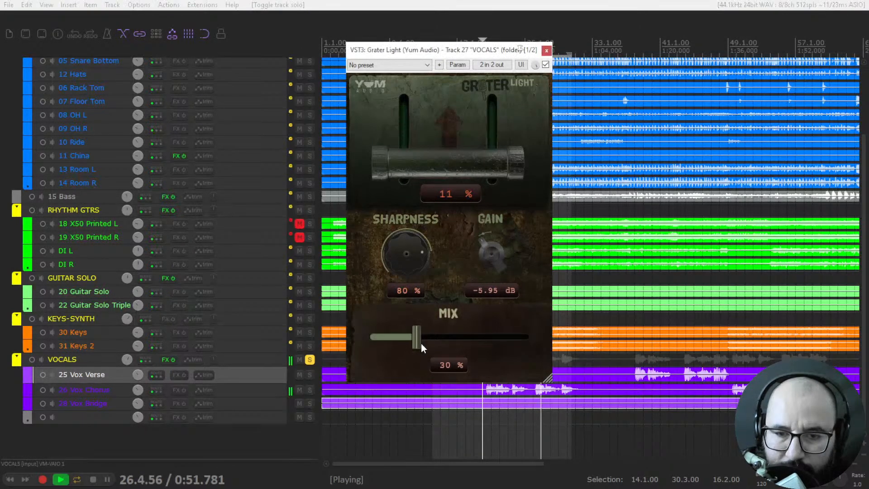
left_click_drag(462, 172, 468, 133)
left_click_drag(484, 237, 488, 257)
key("space")
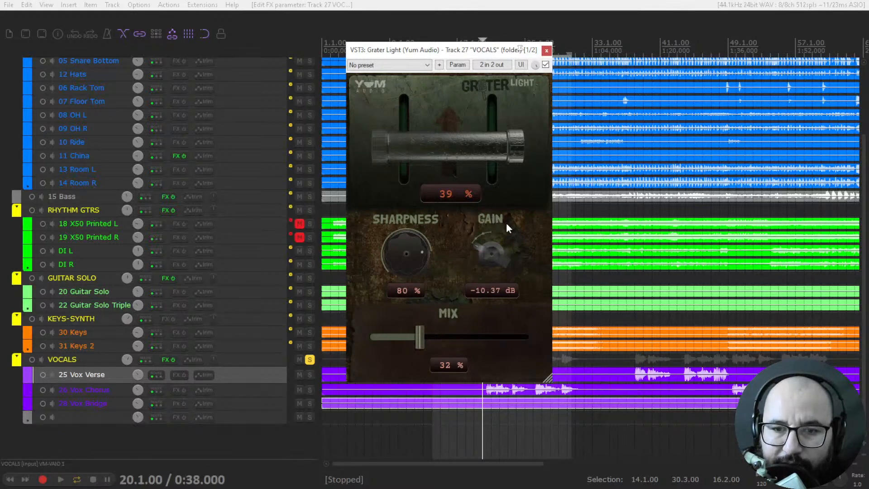
- Play the soloed vocals again and set Grater Light's gain to -10.75 dB, sharpness to 59% and main amount to 93%
key("space")
left_click_drag(487, 256, 487, 258)
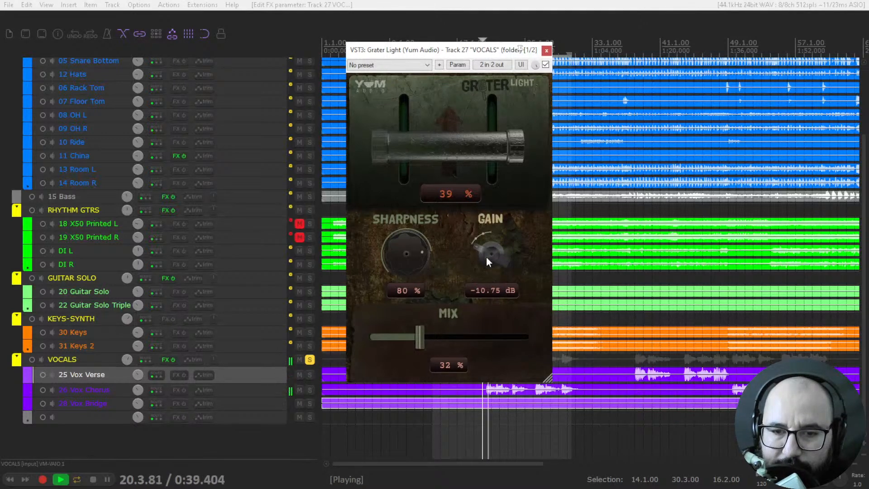
left_click_drag(408, 249, 404, 276)
left_click_drag(455, 144, 462, 86)
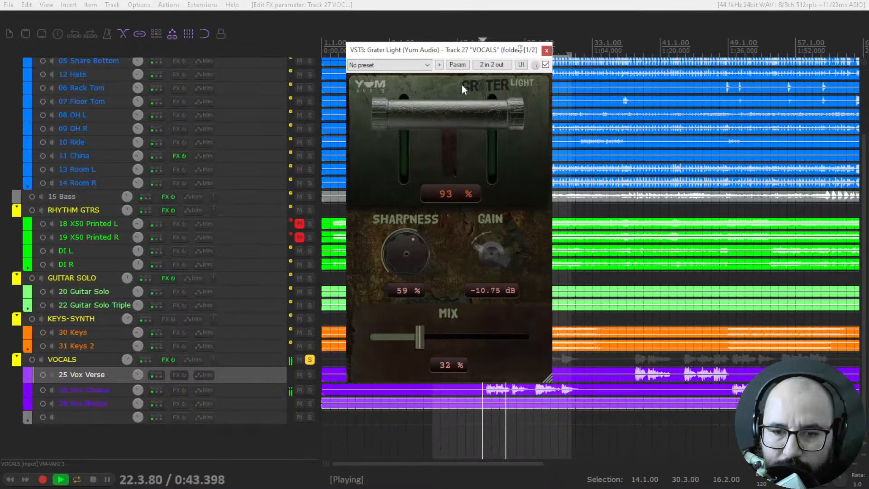
key("space")
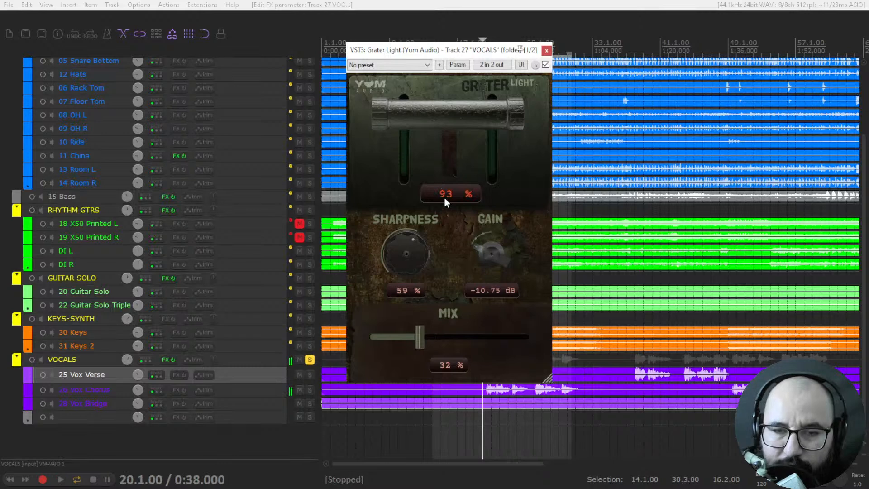
- Lower Grater Light's main amount to 56% and raise its mix to 46% while listening to the soloed vocals
mouse_move(447, 135)
left_mouse_down()
mouse_move(440, 128)
mouse_move(439, 142)
left_mouse_up()
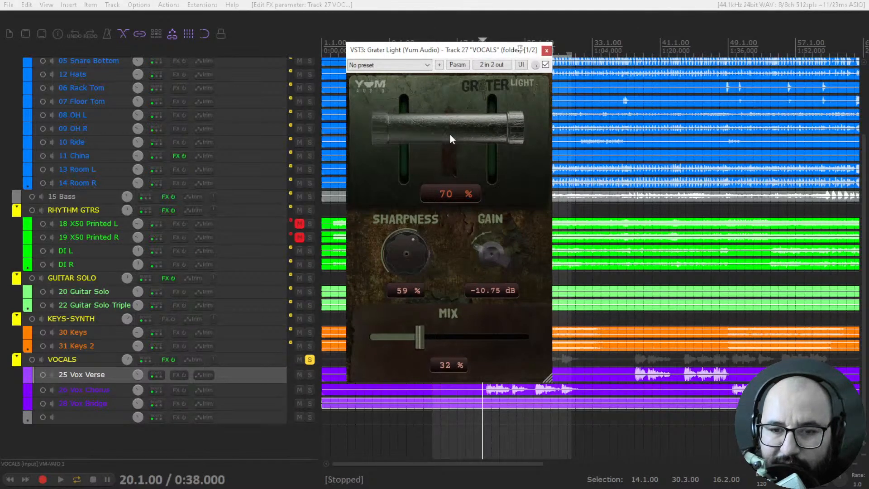
left_click_drag(458, 132, 457, 139)
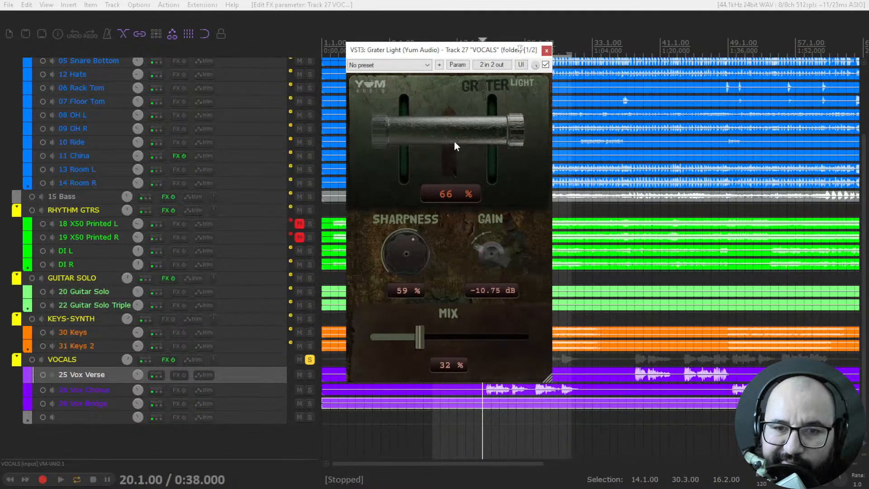
key("space")
left_click_drag(421, 338, 446, 345)
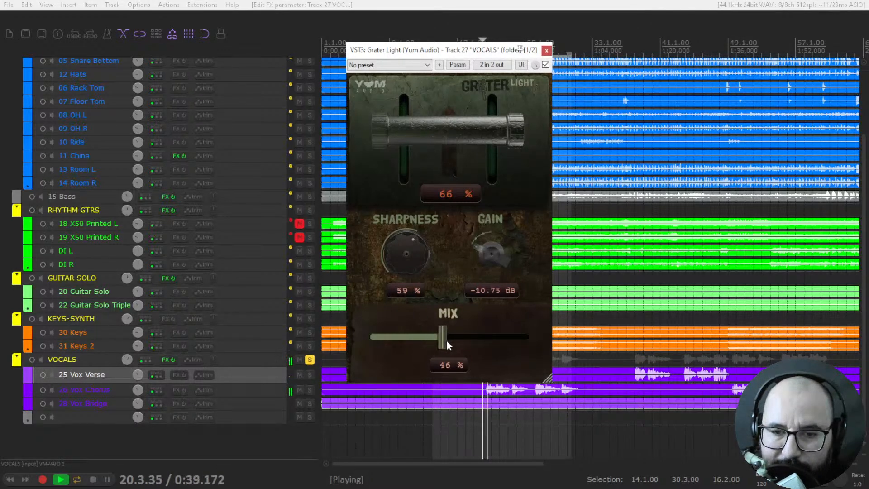
left_click_drag(458, 148, 451, 145)
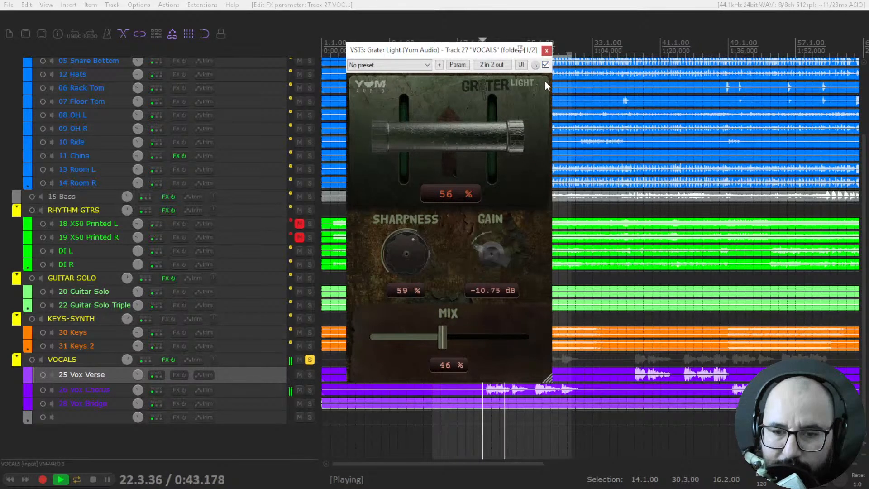
- Replay the soloed vocals and compare them with Grater Light bypassed and enabled
key("space")
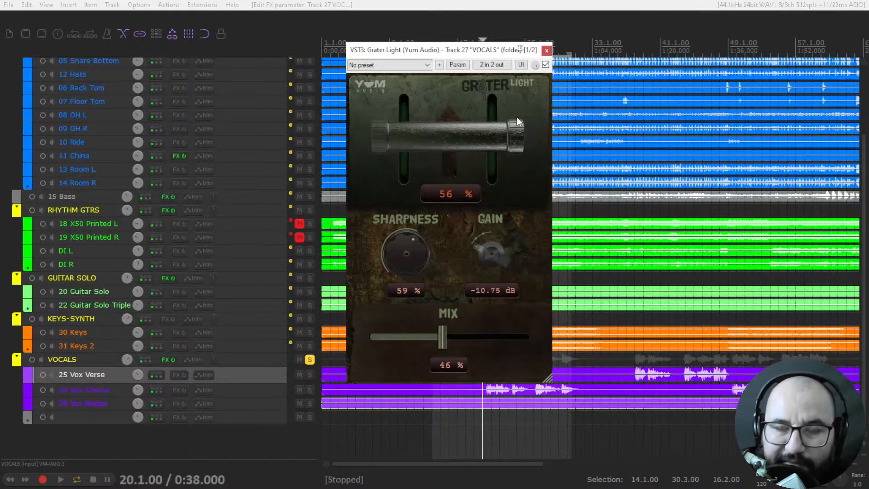
key("space")
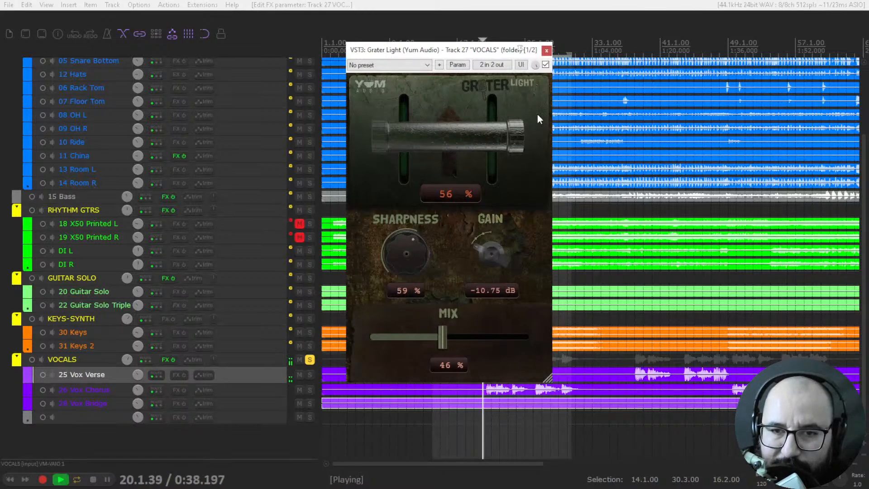
left_click(545, 65)
left_click(546, 64)
- Set Grater Light's mix to 79%, main amount to 55% and gain to -10.56 dB by ear, and stop playback
mouse_move(487, 132)
left_mouse_down()
mouse_move(490, 108)
mouse_move(488, 126)
left_mouse_up()
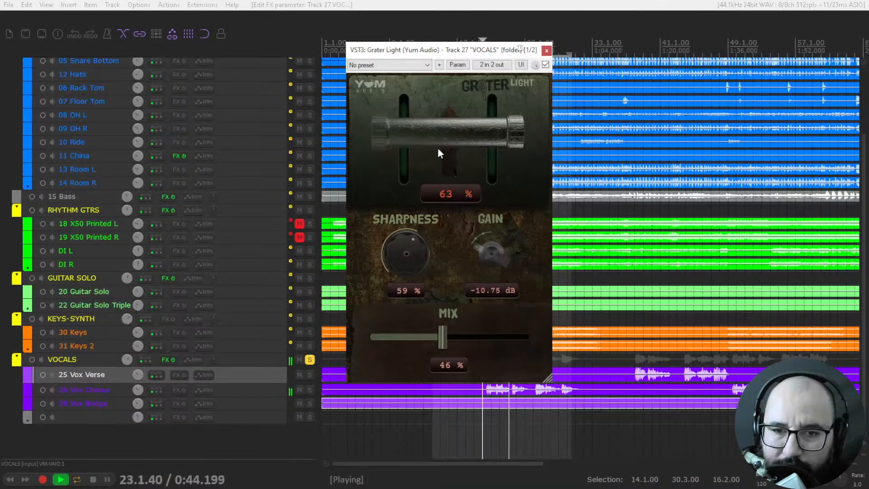
left_click_drag(442, 337, 498, 346)
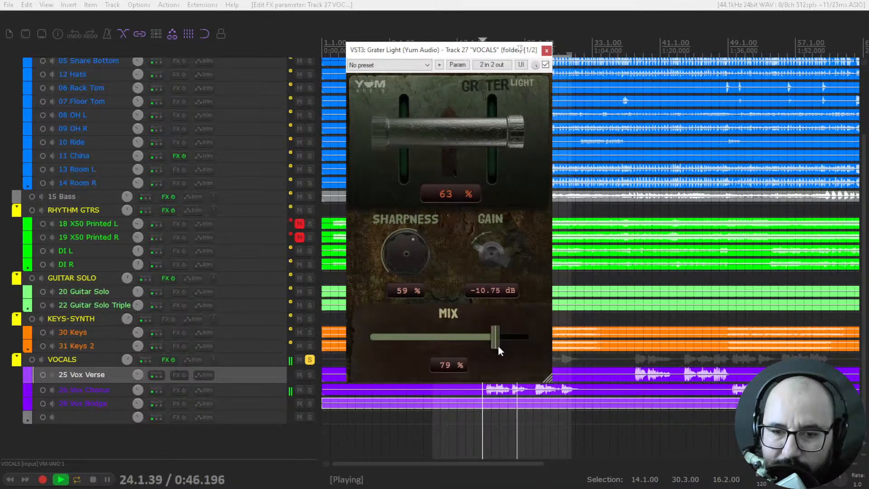
mouse_move(479, 140)
left_mouse_down()
mouse_move(475, 163)
mouse_move(480, 149)
left_mouse_up()
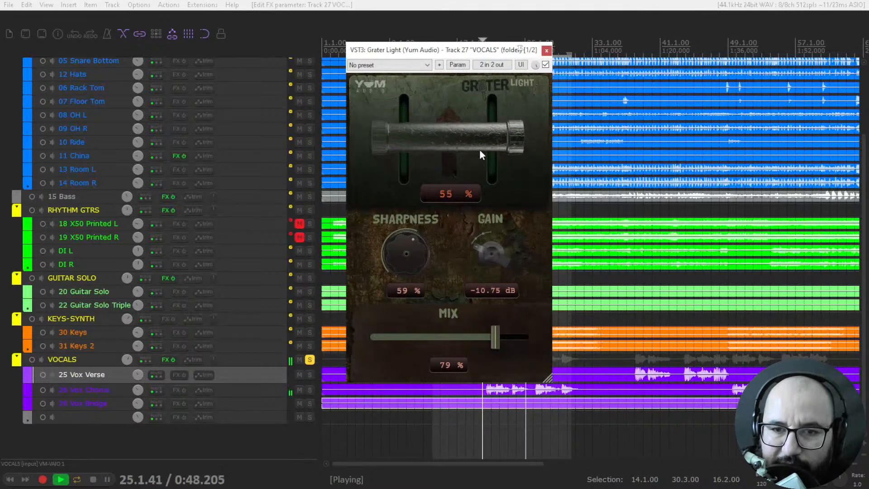
mouse_move(491, 249)
left_mouse_down()
mouse_move(493, 265)
mouse_move(493, 232)
mouse_move(484, 249)
left_mouse_up()
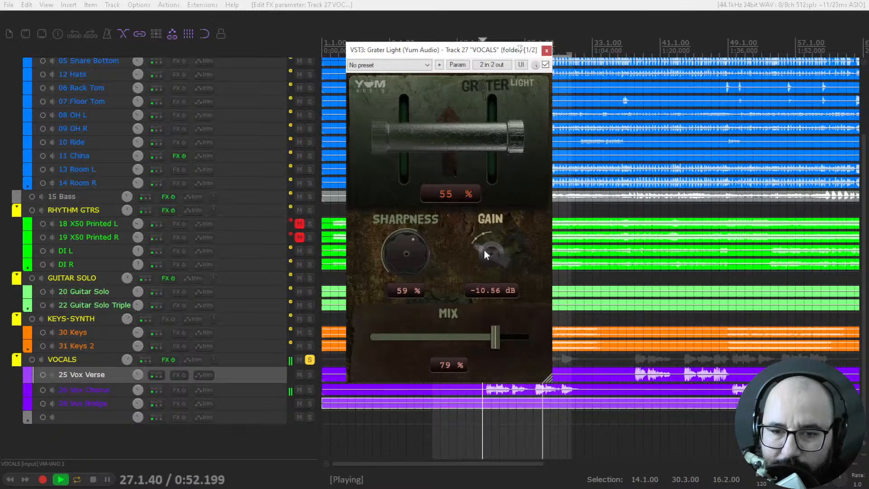
key("space")
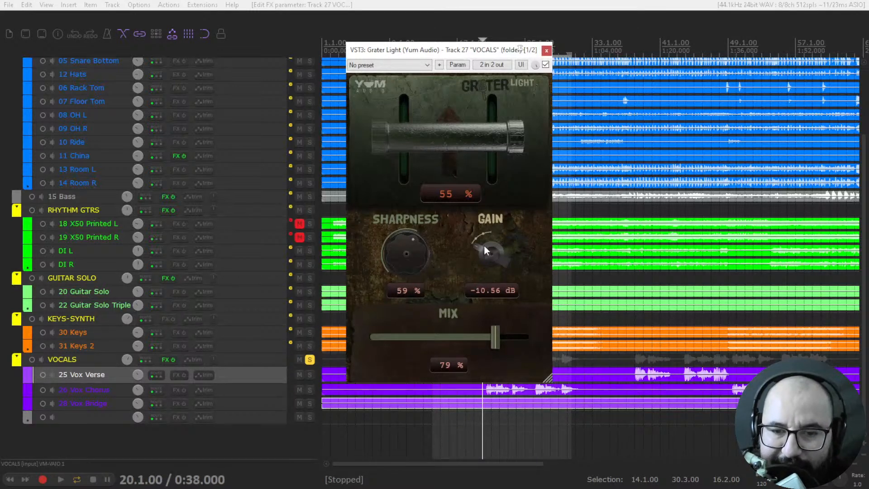
- Unsolo the VOCALS folder and, with the full mix playing, set Grater Light's main amount to 71% and gain to -11.33 dB
left_click(310, 360)
key("space")
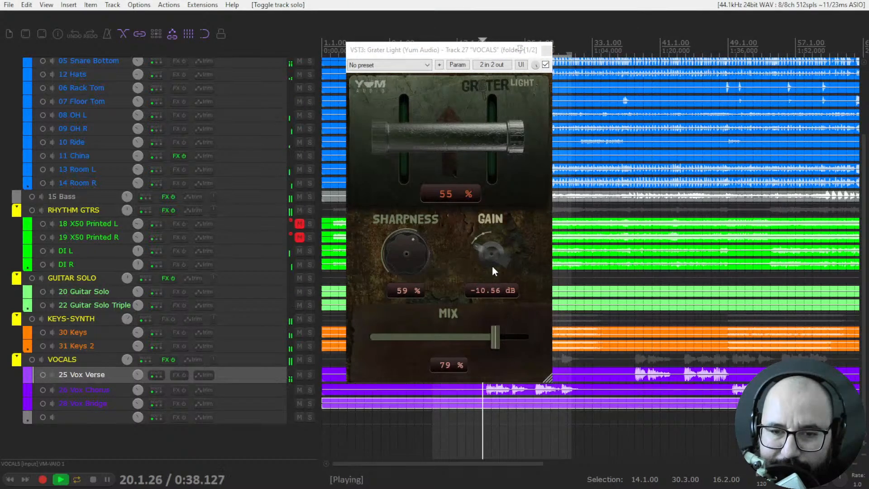
scroll(485, 257, "down", 3)
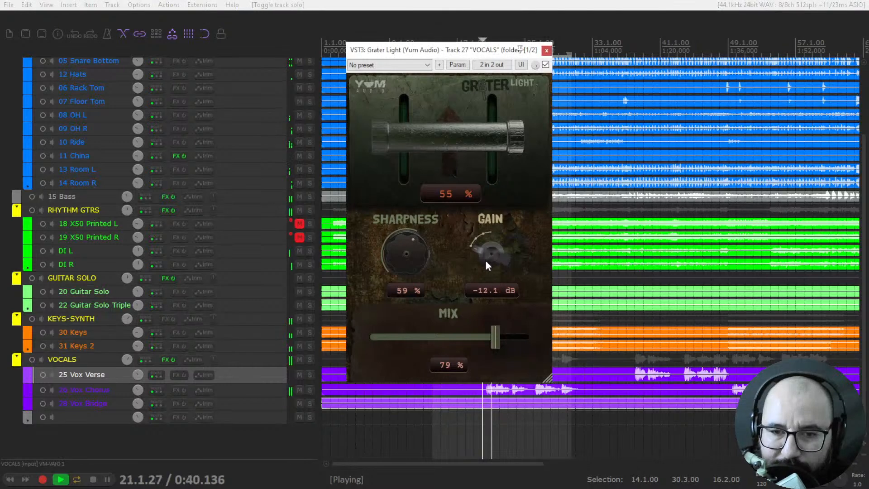
scroll(460, 126, "up", 4)
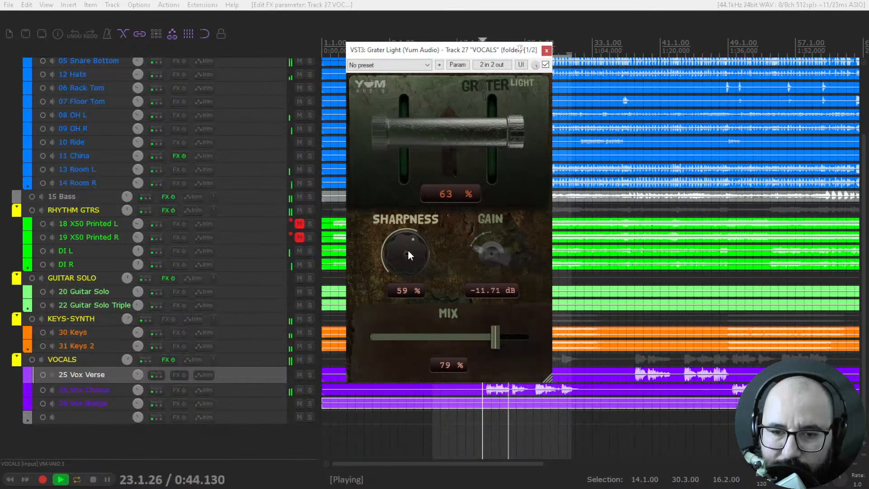
scroll(474, 124, "up", 4)
scroll(494, 262, "down", 3)
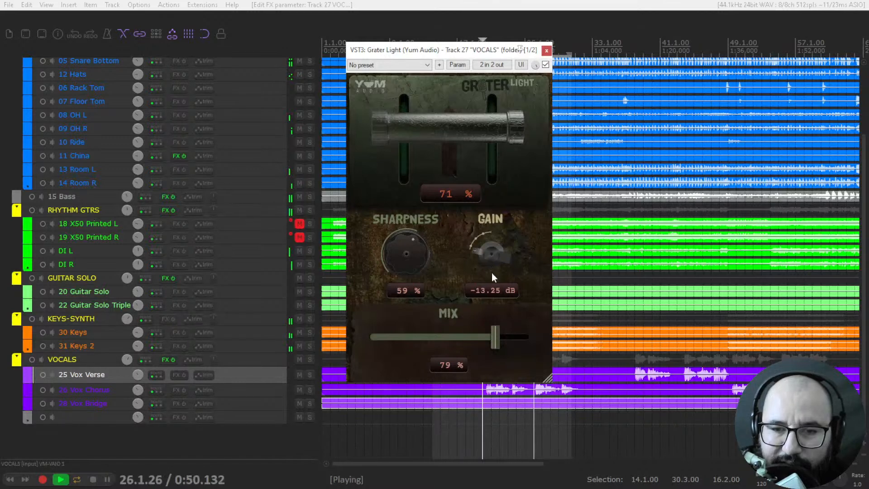
left_click_drag(489, 256, 488, 250)
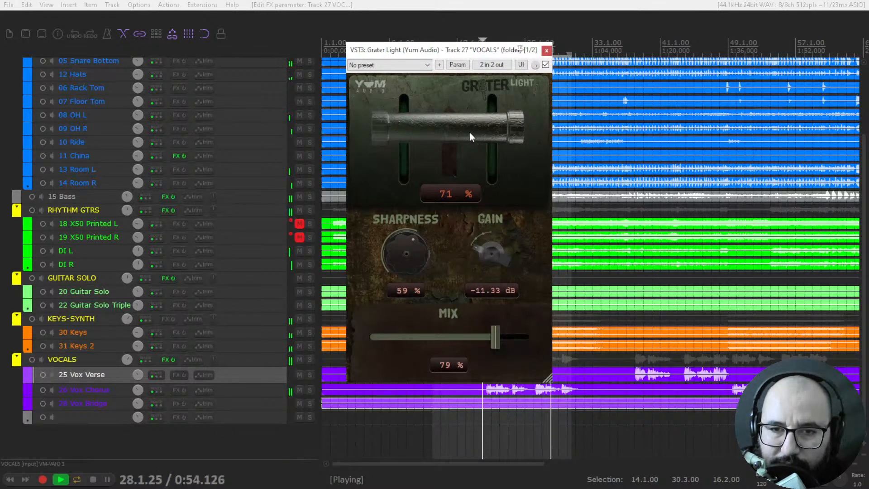
- Stop playback, bypass Grater Light on the VOCALS folder and close its window
key("space")
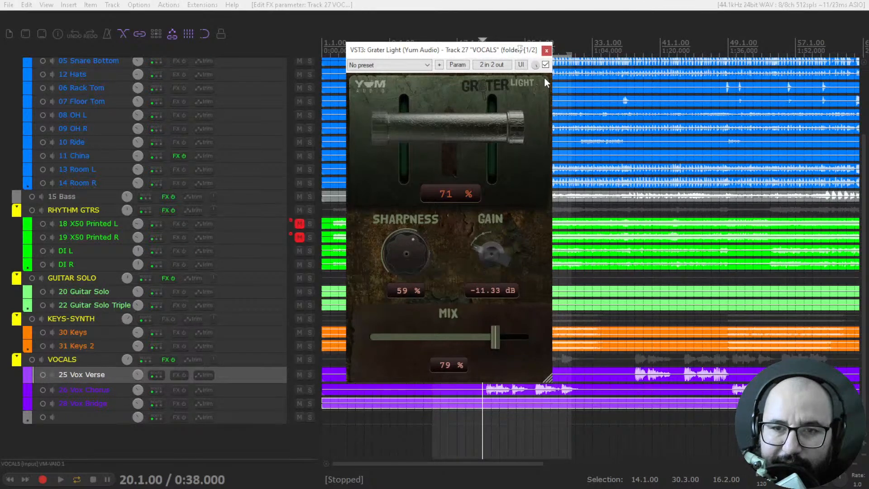
left_click(546, 65)
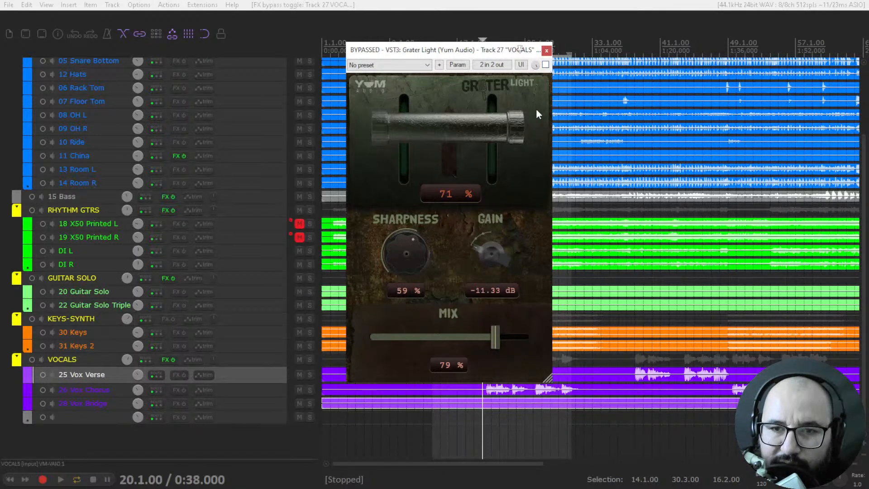
left_click(546, 51)
- Solo the DRUMS folder and open its JST Sky Box reverb plugin
scroll(258, 290, "up", 1)
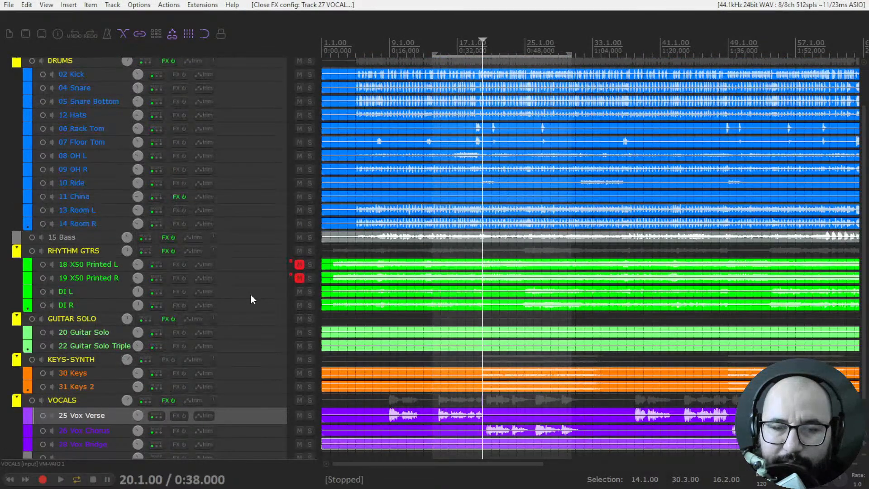
scroll(255, 249, "up", 2)
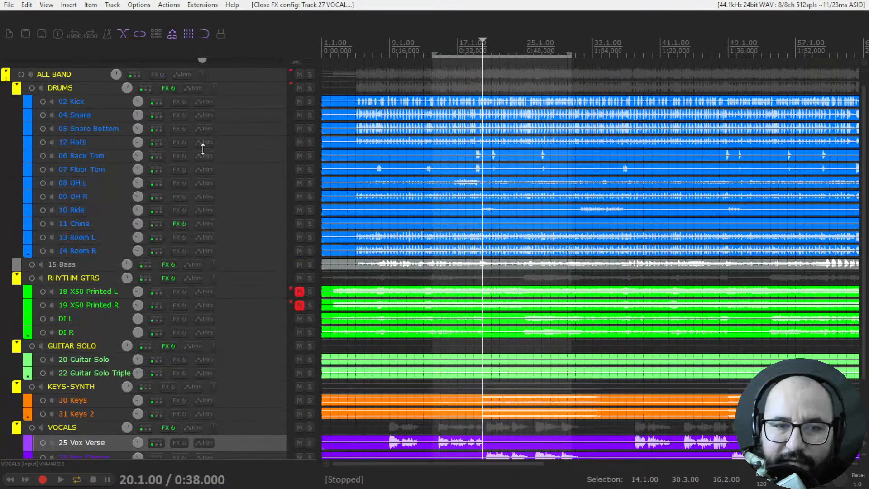
right_click(166, 87)
left_click(196, 113)
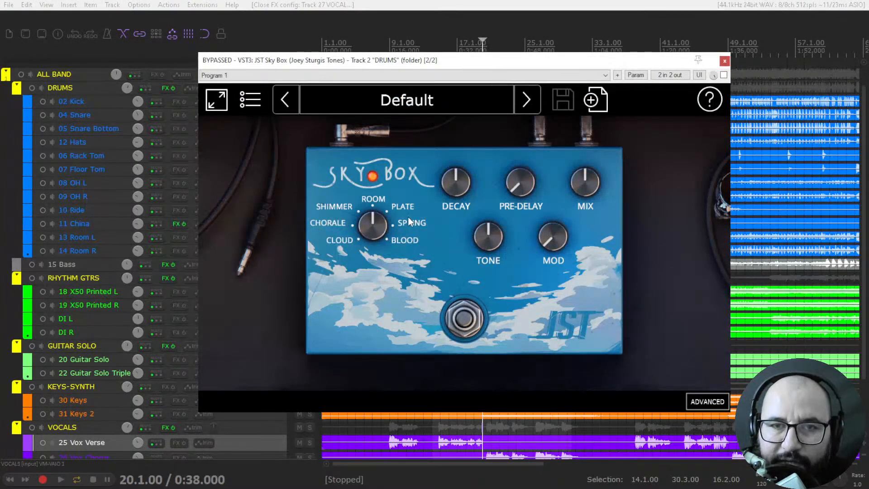
left_click(725, 60)
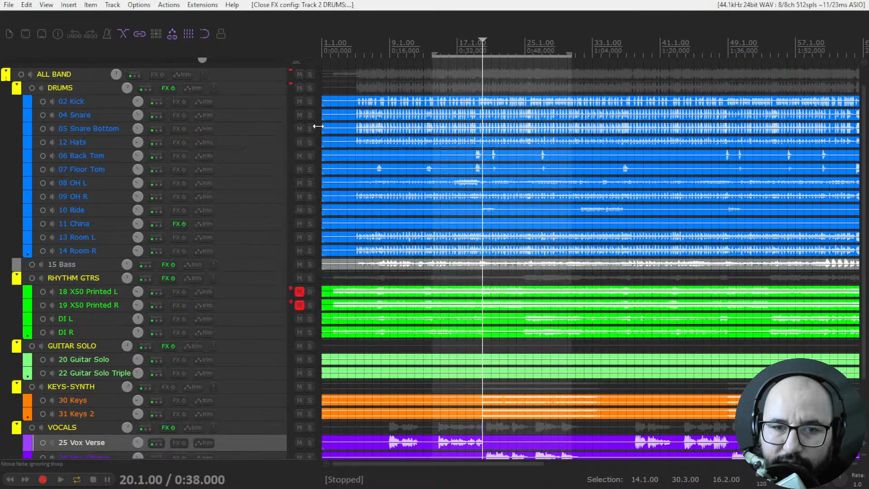
left_click(309, 88)
right_click(166, 91)
left_click(222, 116)
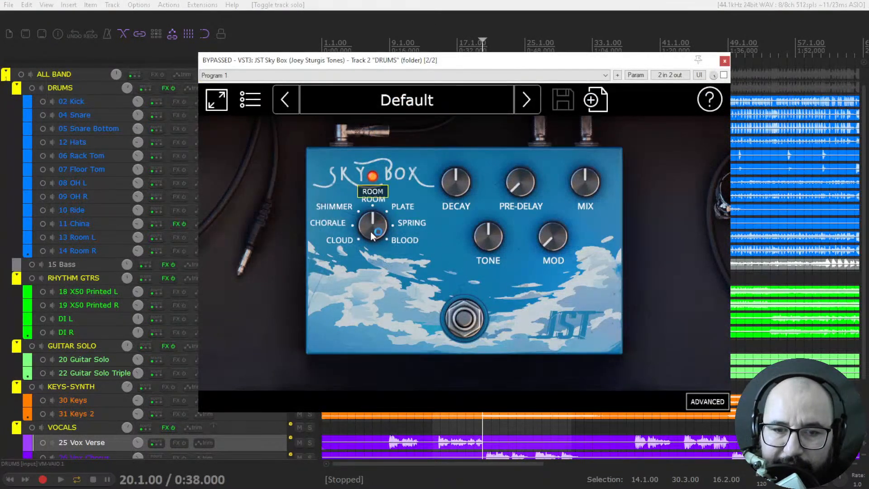
- Cycle Sky Box's reverb type through its modes, including Blood, and set it to Cloud
left_click(370, 230)
left_click_drag(363, 256, 355, 319)
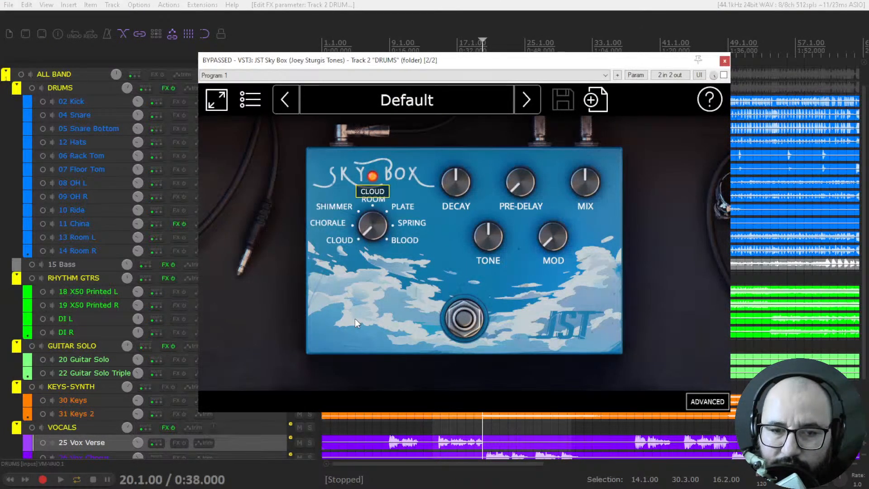
left_click_drag(356, 268, 366, 219)
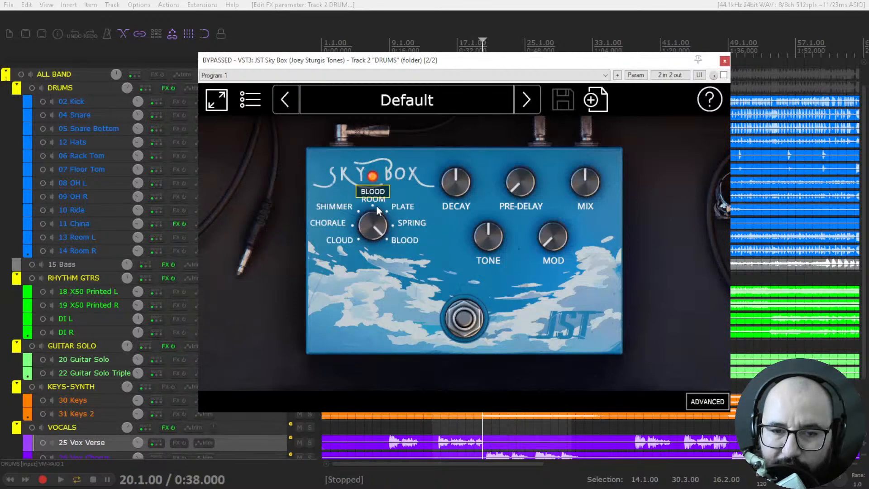
mouse_move(376, 231)
left_mouse_down()
mouse_move(364, 320)
mouse_move(358, 306)
mouse_move(362, 312)
mouse_move(378, 202)
mouse_move(379, 231)
left_mouse_up()
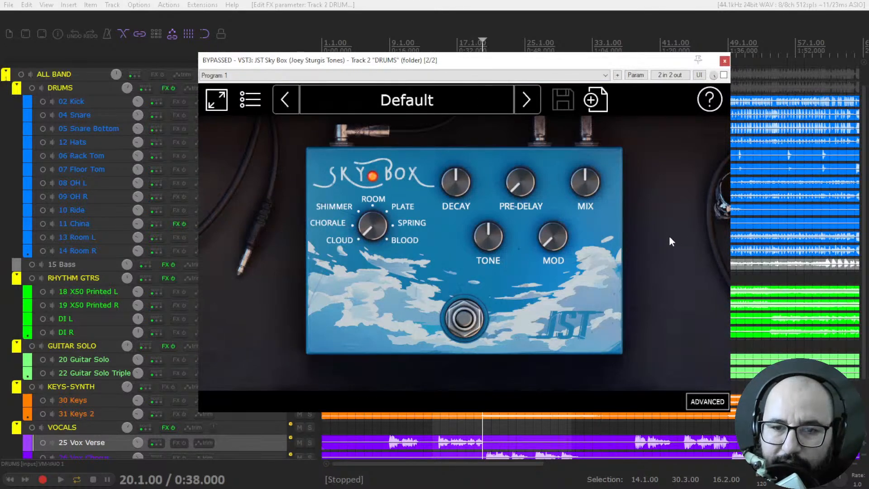
- Try Sky Box's modulation control and set the reverb mix to 20%
mouse_move(369, 230)
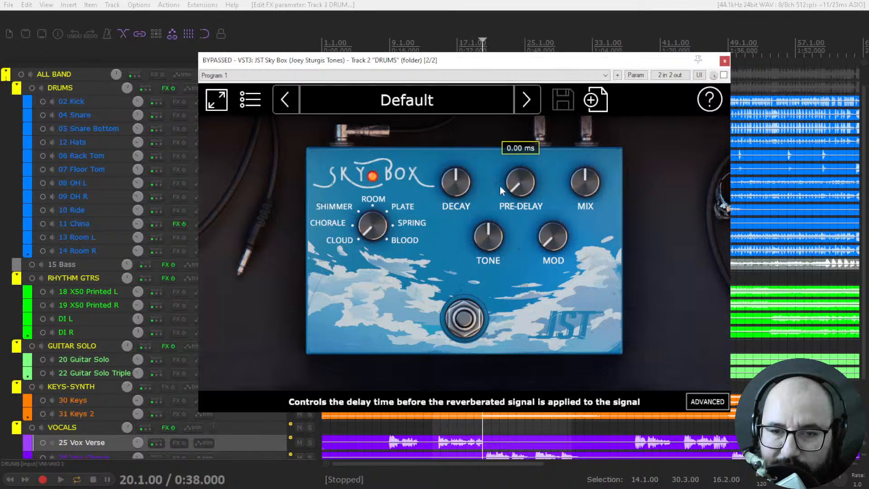
left_click_drag(561, 243, 561, 213)
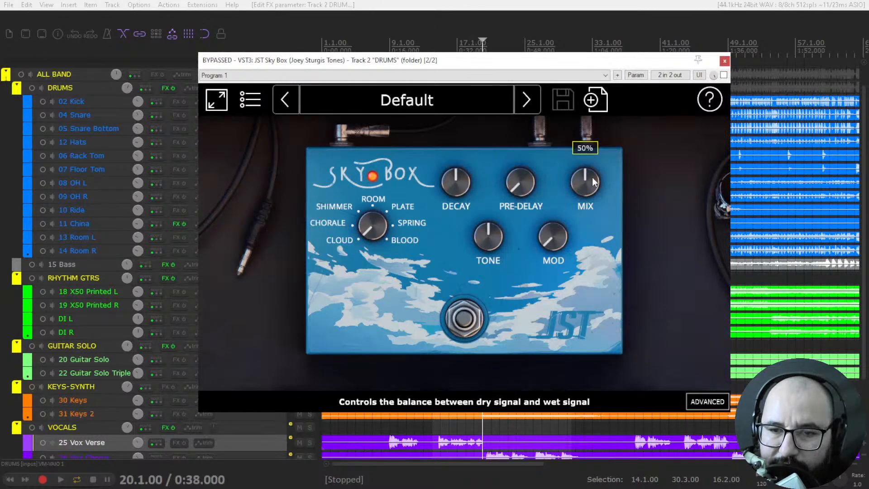
left_click_drag(592, 178, 572, 235)
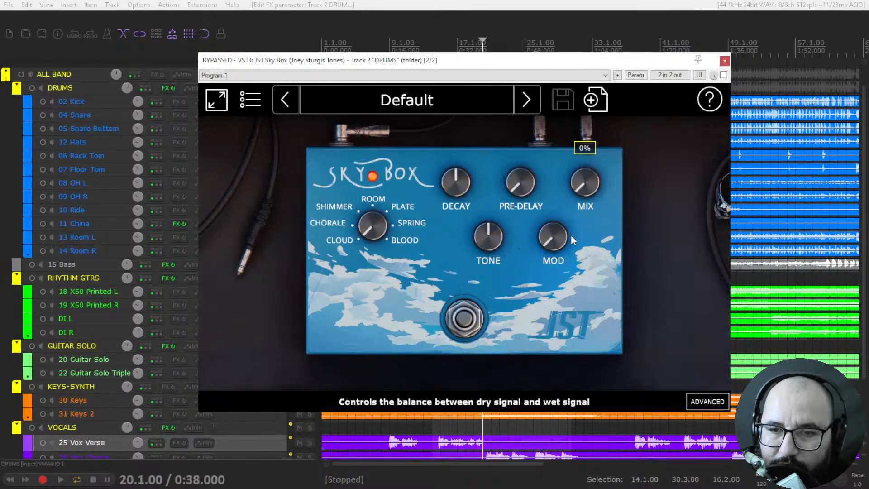
double_click(581, 191)
type("20")
key("Return")
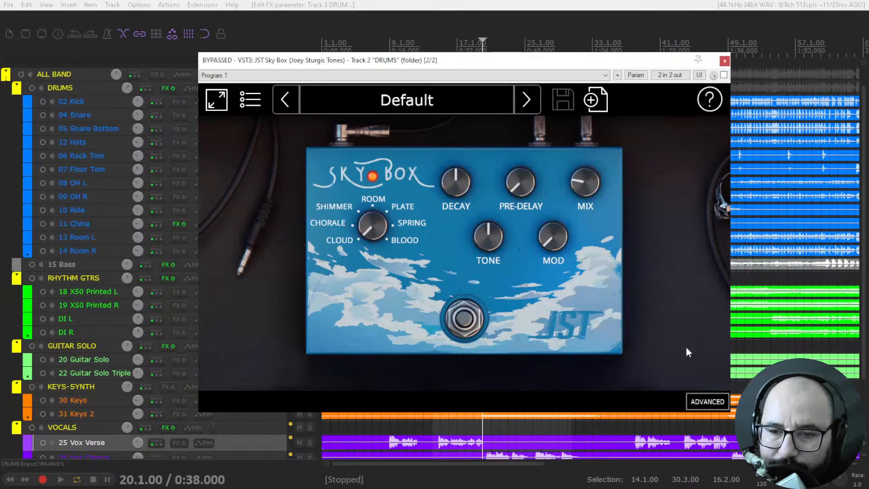
- Show Sky Box's advanced controls and examine Follow, Duck, Freeze, Wet Filter, Width and Mono Low End
left_click(709, 404)
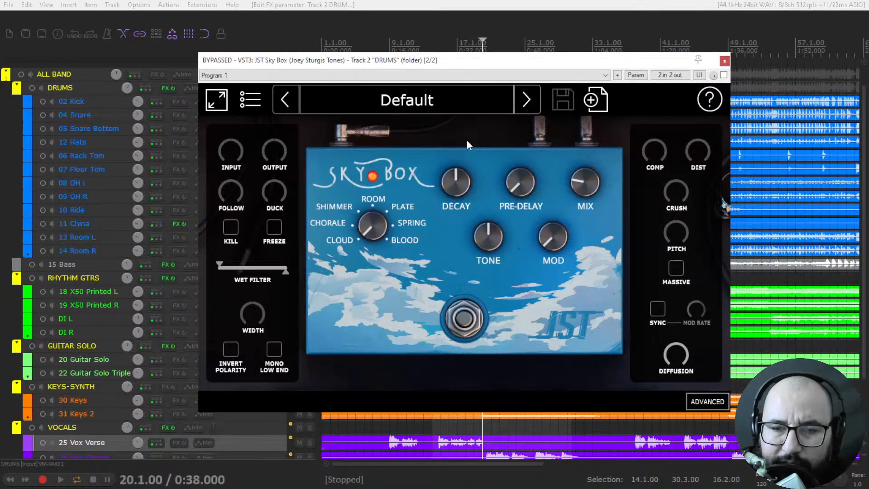
mouse_move(445, 168)
mouse_move(230, 203)
mouse_move(273, 195)
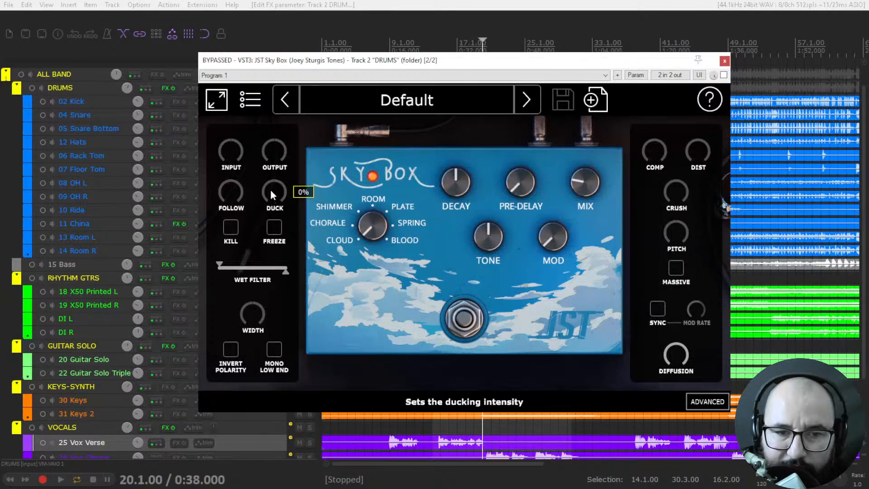
left_click(274, 227)
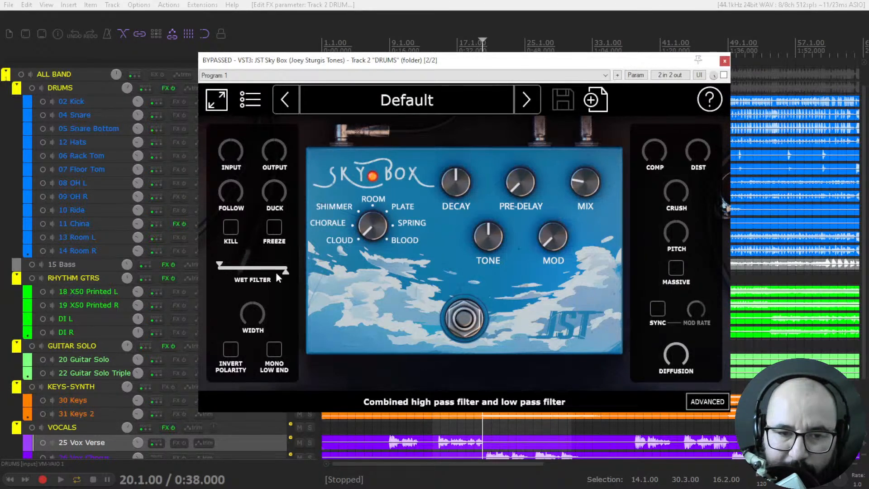
mouse_move(263, 310)
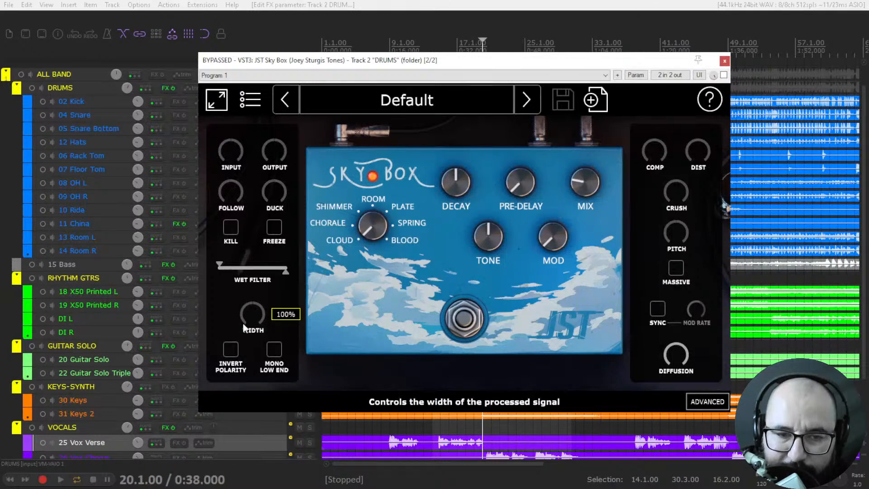
left_click(276, 352)
left_click(276, 353)
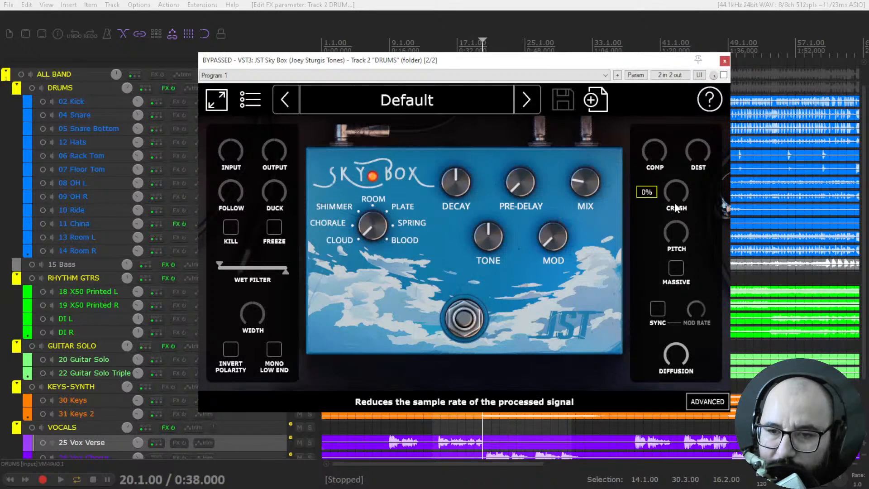
- Try Sky Box's Massive and Sync options, switch both off again and hide the advanced controls
left_click(679, 273)
left_click(678, 269)
left_click(658, 309)
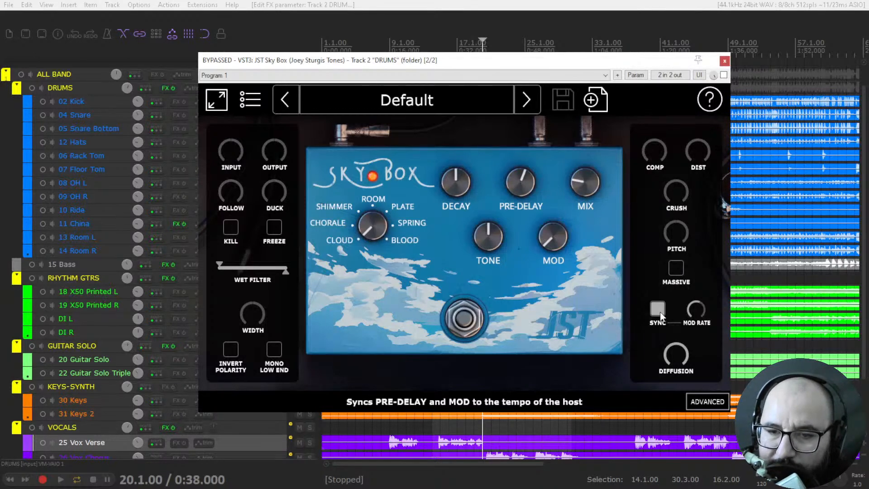
left_click(660, 312)
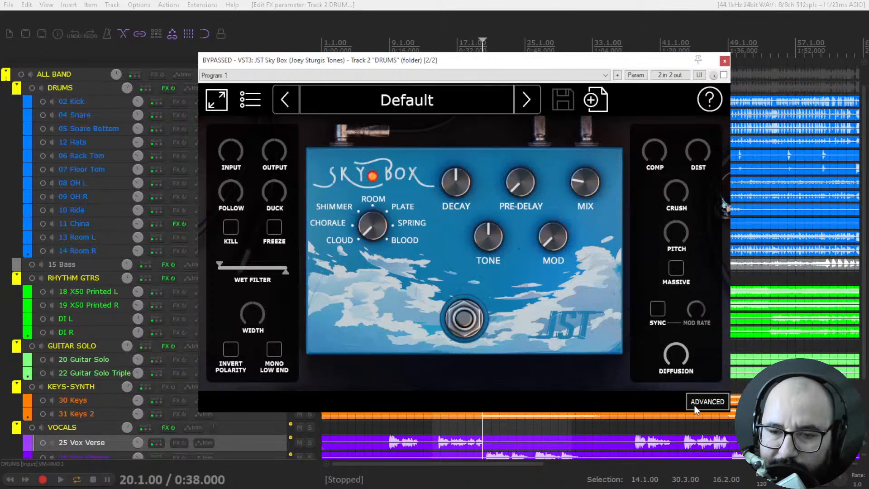
left_click(707, 402)
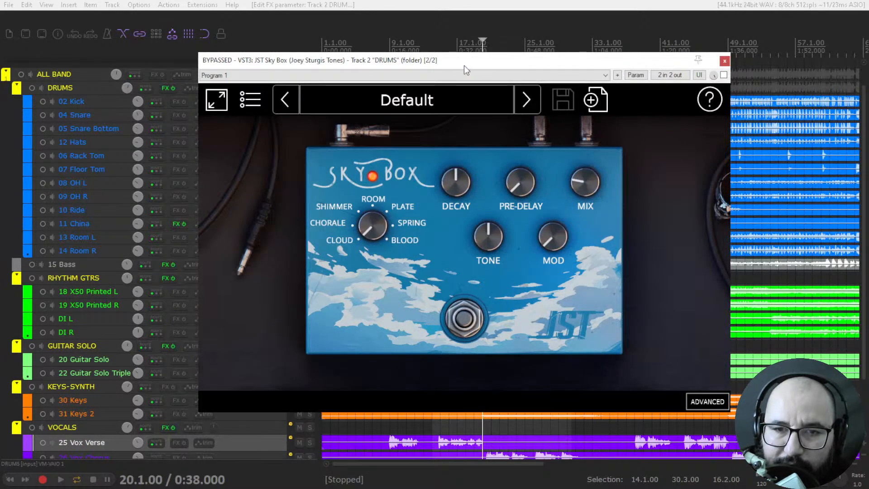
- Drop Sky Box's mix to 0%, enable the plugin during drum playback and bring the mix up to about 21%
left_click(452, 99)
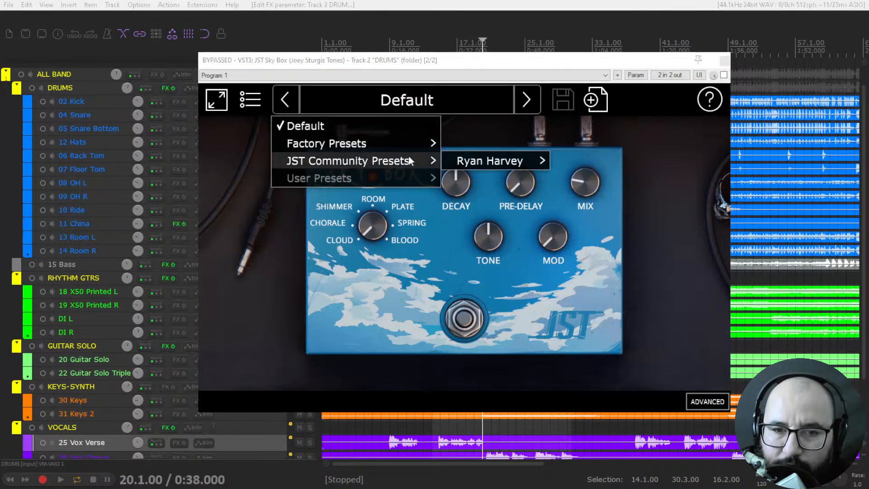
left_click(478, 68)
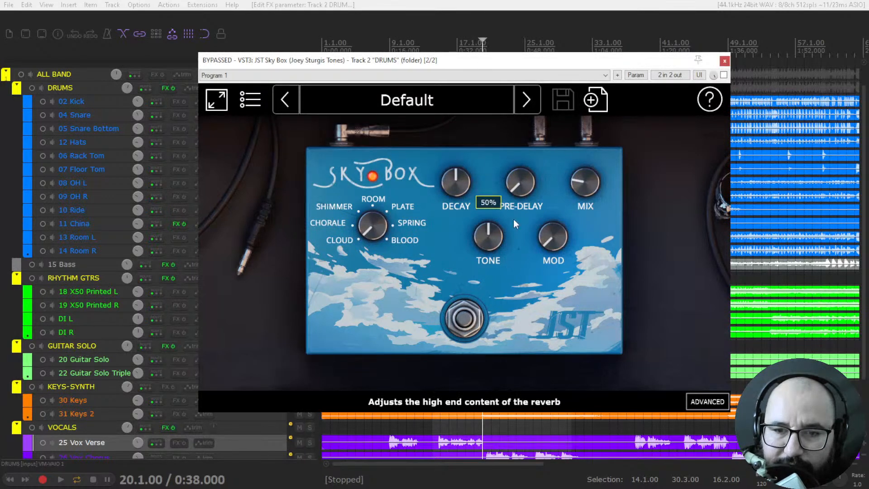
left_click_drag(585, 182, 564, 265)
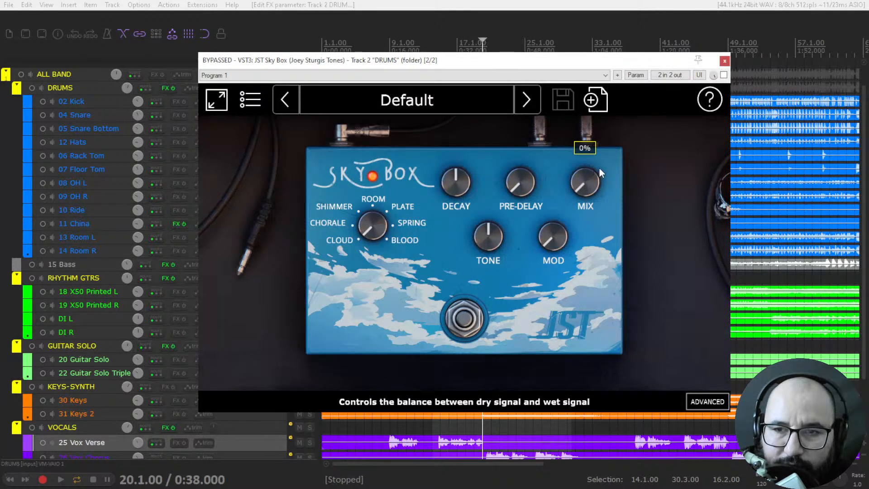
key("space")
left_click(724, 75)
left_click_drag(570, 188, 588, 175)
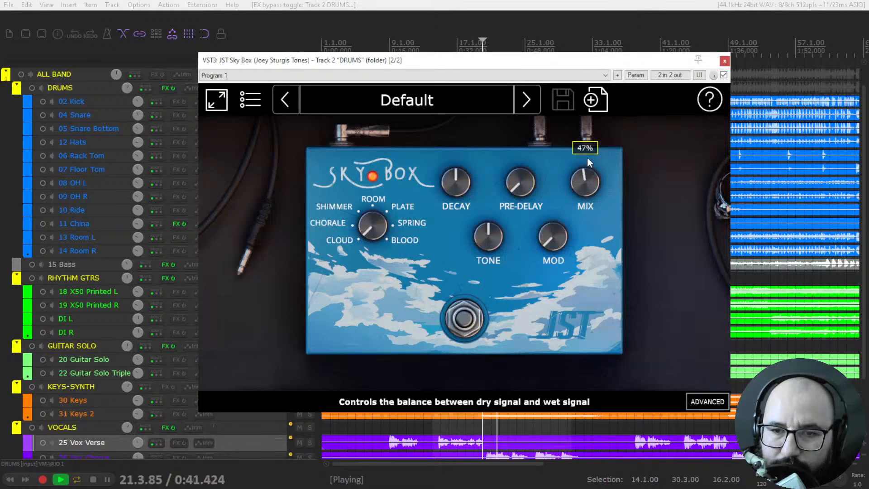
left_click_drag(582, 171, 582, 175)
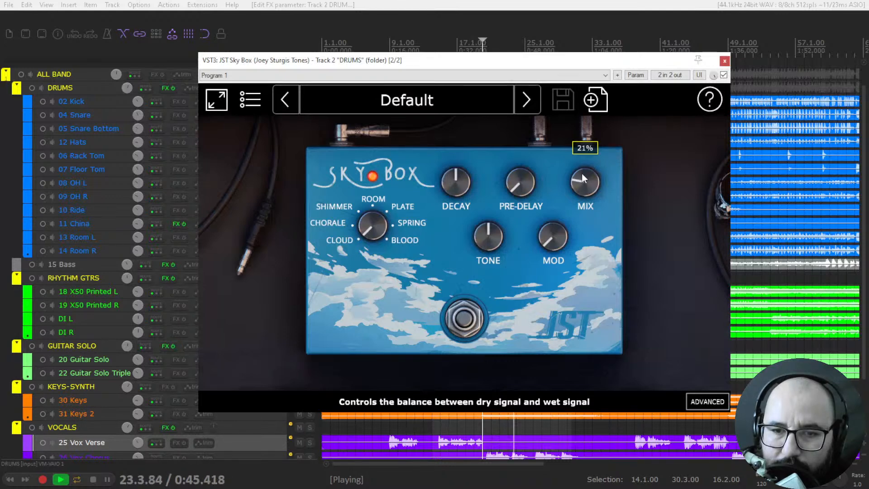
- Audition the Chorale and Shimmer reverb types on the playing drums, adjusting the mix for each
mouse_move(363, 232)
mouse_move(369, 213)
left_mouse_down()
mouse_move(370, 206)
mouse_move(366, 219)
left_mouse_up()
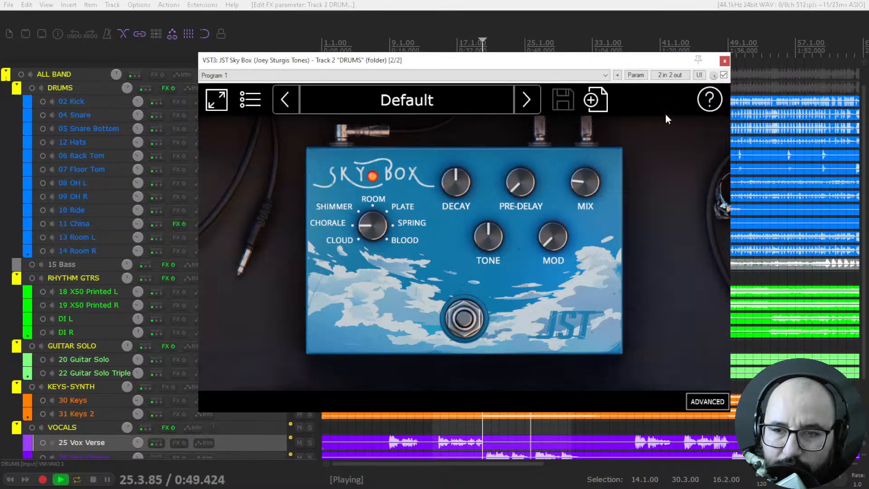
mouse_move(590, 181)
left_click_drag(590, 181, 589, 169)
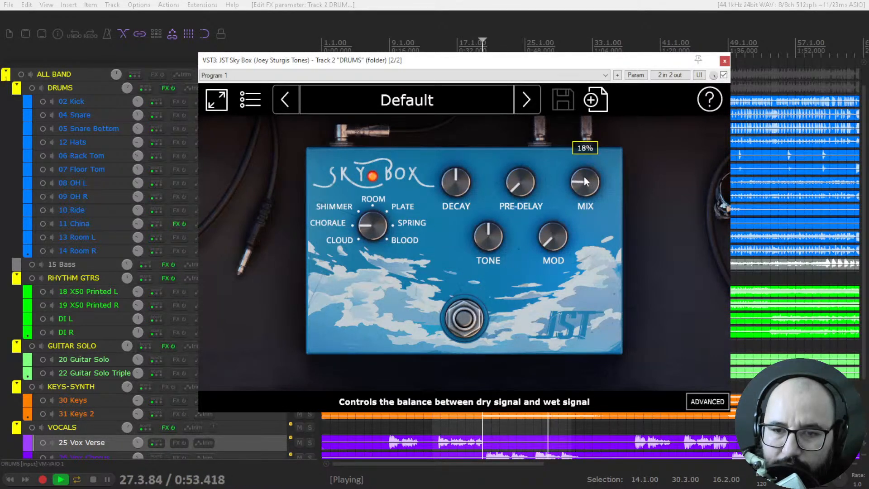
left_click_drag(371, 225, 373, 219)
mouse_move(580, 178)
left_click_drag(581, 171, 580, 180)
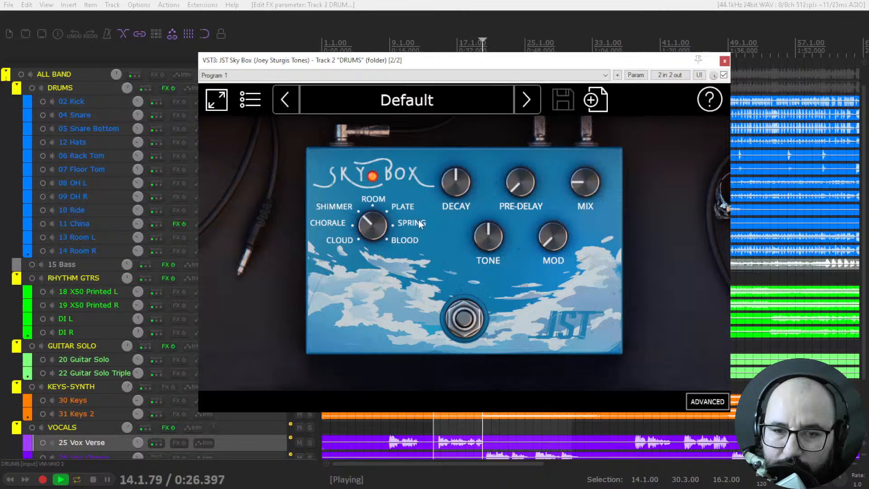
- Set the reverb type to Plate and audition it on the drums at different mix levels
left_click_drag(378, 229, 379, 219)
mouse_move(570, 186)
left_mouse_down()
mouse_move(583, 154)
mouse_move(578, 175)
left_mouse_up()
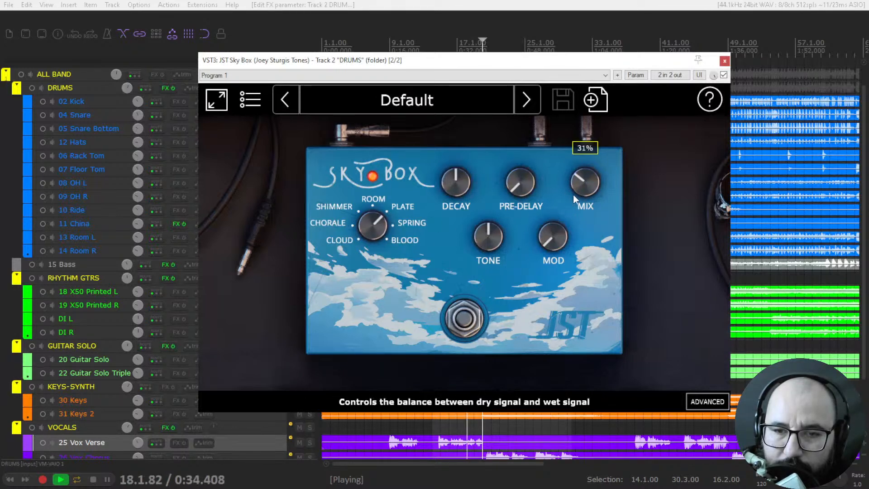
left_click_drag(582, 182, 583, 185)
- Shape the Plate reverb with a slightly longer decay, a tone of 46% and some modulation
left_click_drag(459, 178, 460, 175)
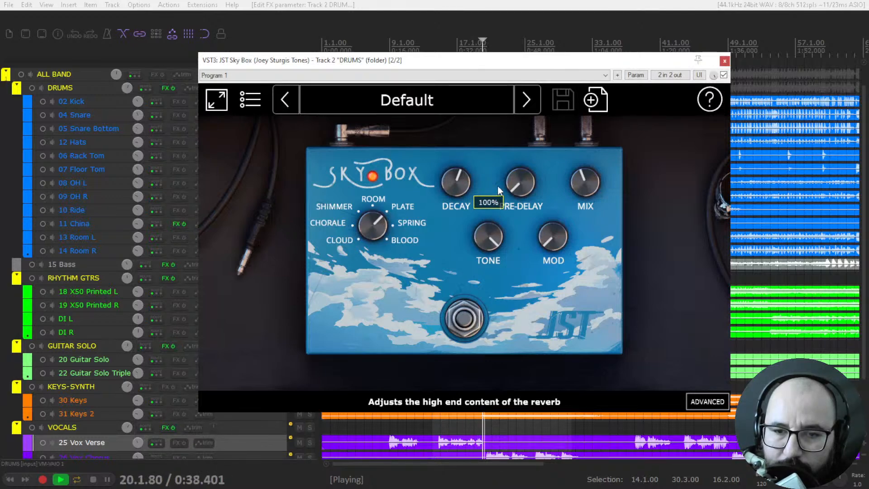
left_click_drag(499, 189, 484, 235)
double_click(484, 234)
left_click_drag(543, 240, 591, 182)
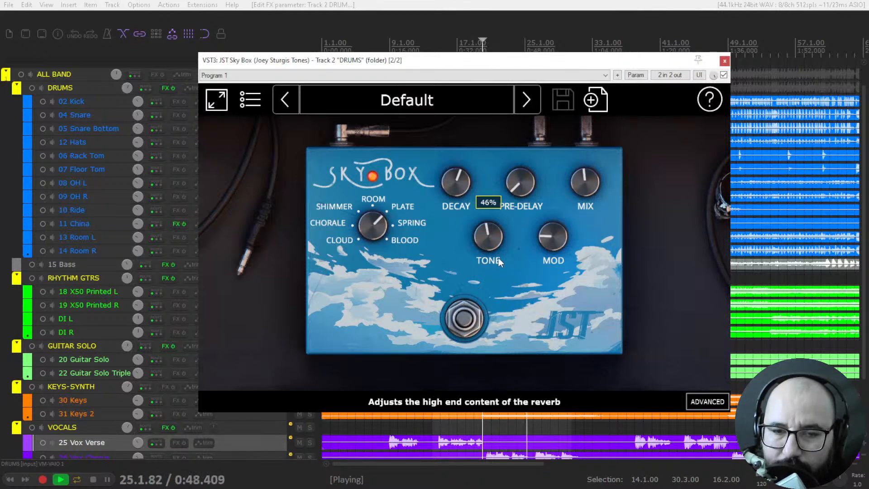
- Audition the Spring and Blood reverb types, toggling the pedal off and on, and lower the mix to 17%
left_click_drag(593, 180, 594, 184)
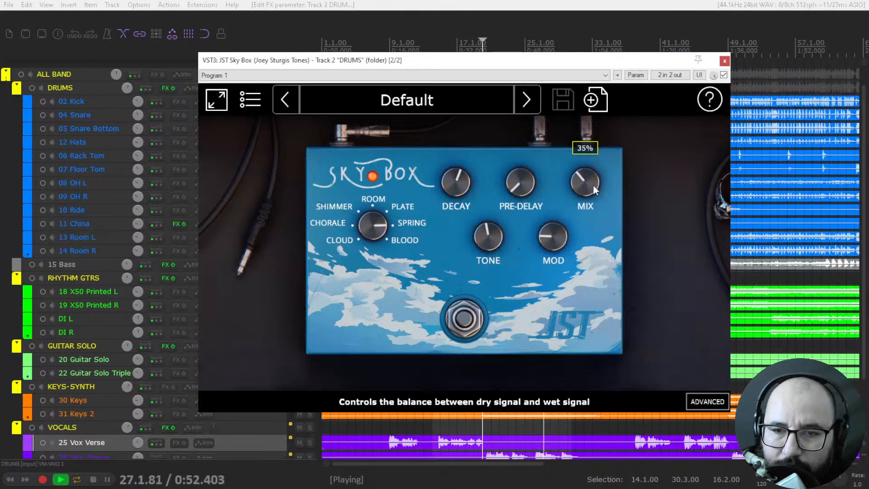
left_click_drag(381, 231, 383, 220)
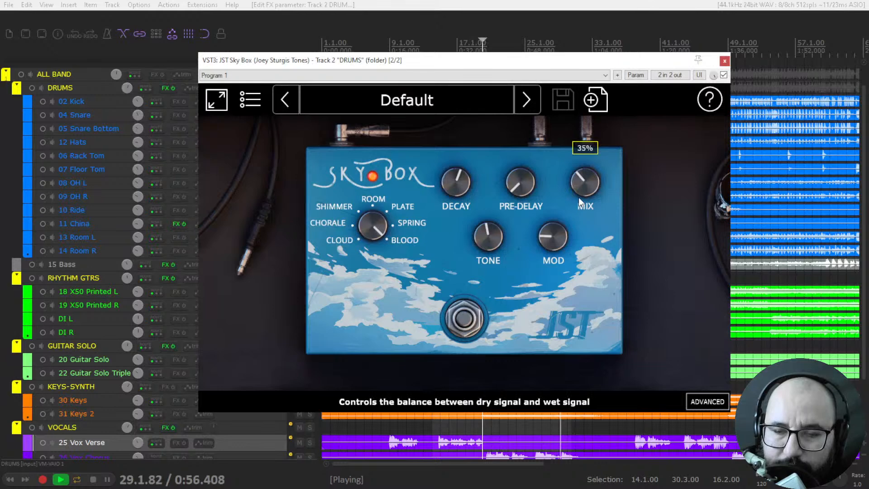
left_click(468, 321)
left_click(468, 322)
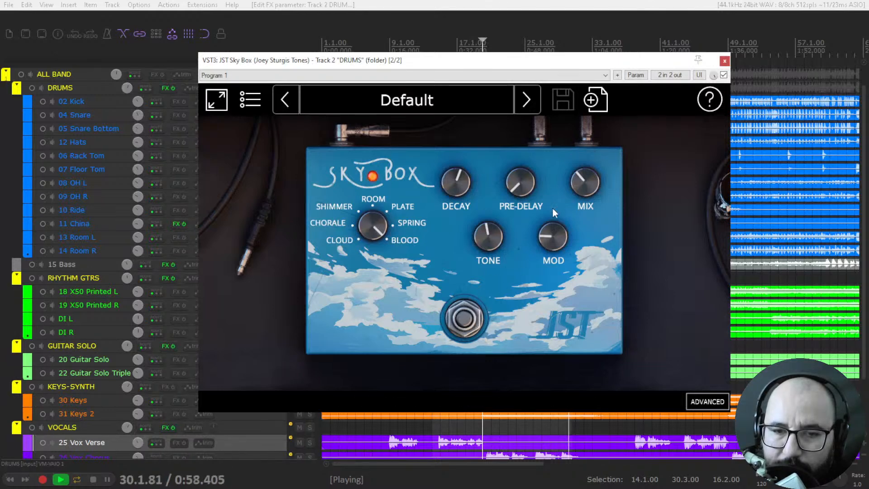
mouse_move(575, 186)
left_click_drag(577, 187, 576, 194)
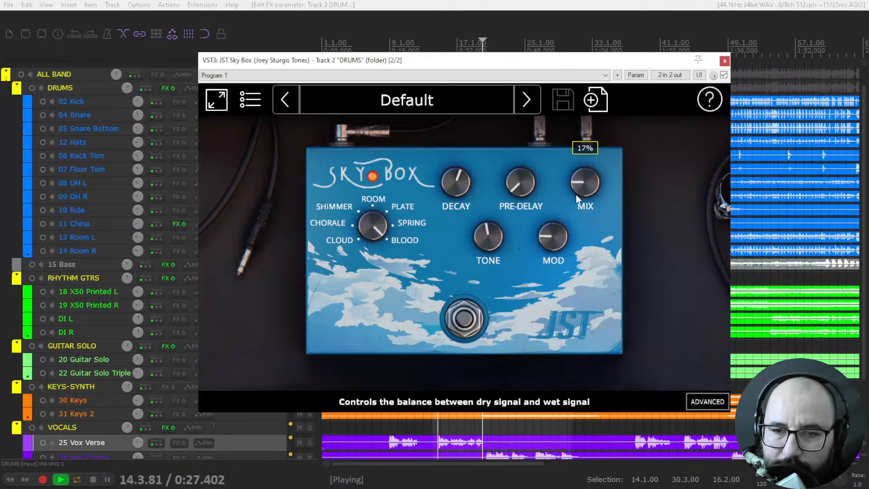
- Show the advanced controls, return the reverb type to Plate and audition Freeze with a much higher mix
left_click(712, 401)
mouse_move(393, 247)
mouse_move(372, 234)
left_mouse_down()
mouse_move(369, 257)
mouse_move(370, 249)
left_mouse_up()
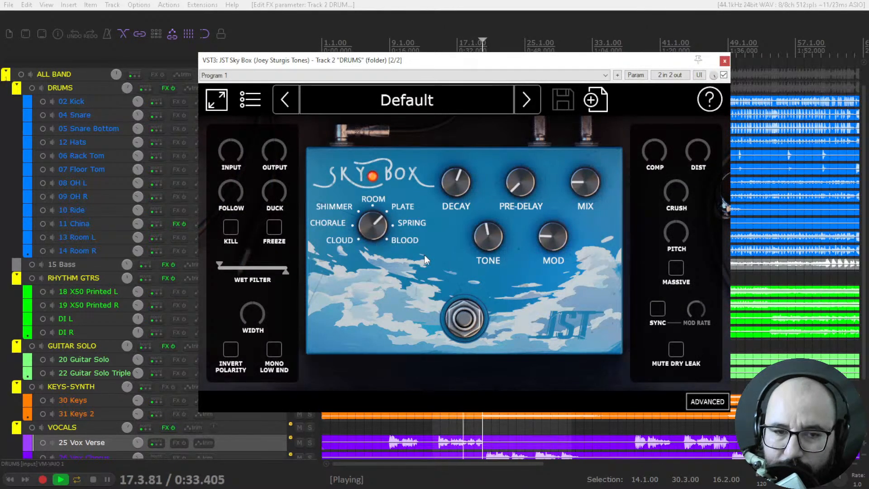
left_click(274, 226)
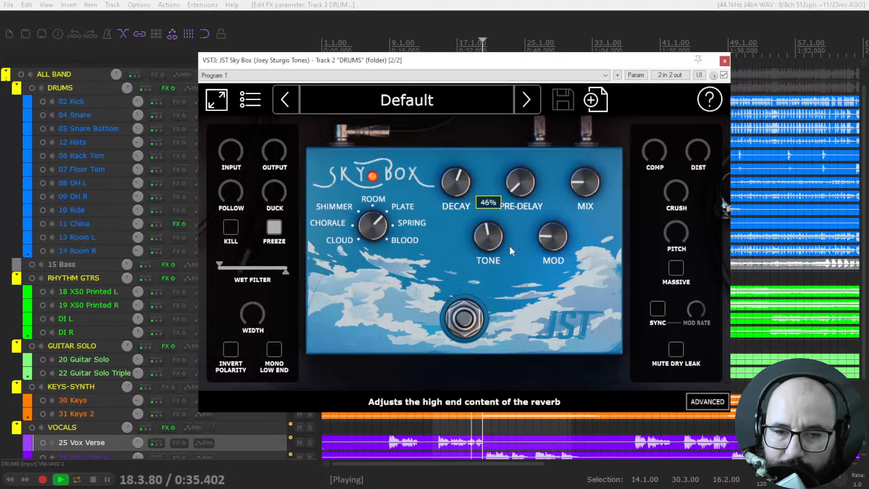
mouse_move(581, 170)
left_click_drag(581, 171, 567, 192)
key("space")
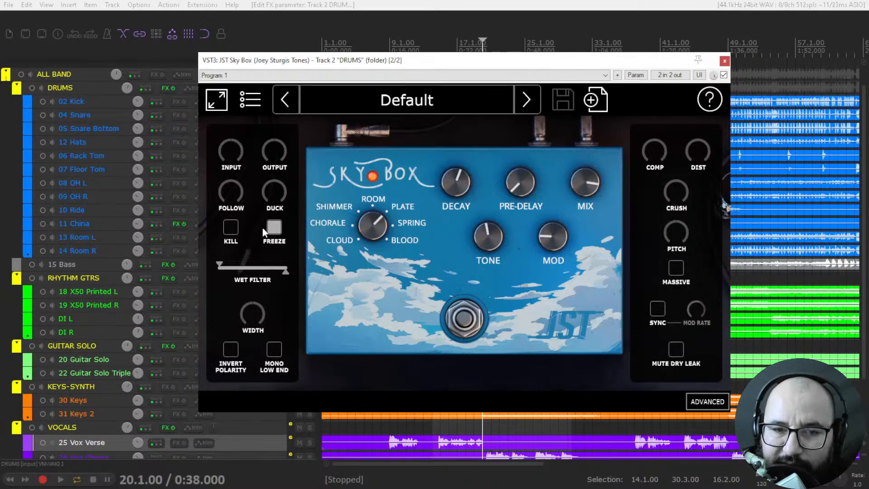
- Audition Massive with Freeze switched off and set the reverb mix to 78%
left_click_drag(563, 185, 578, 192)
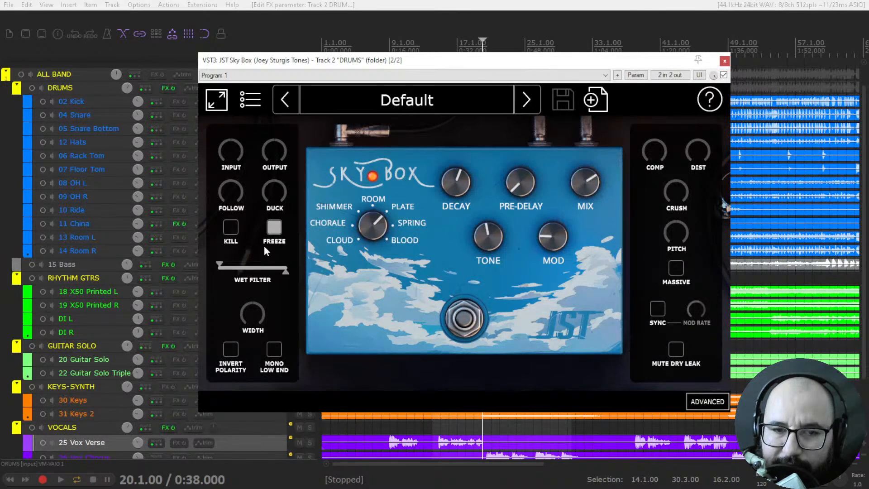
key("space")
left_click(676, 267)
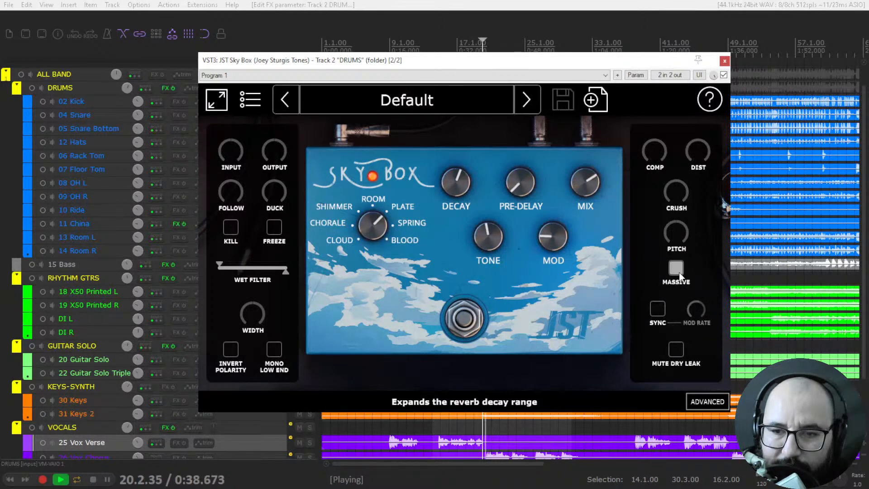
left_click_drag(585, 181, 585, 179)
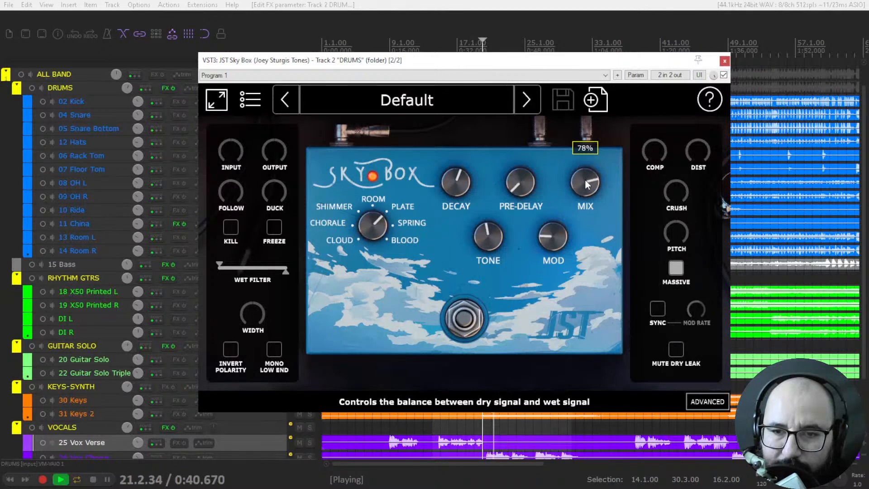
- Try the Dist control at a high setting on the drum reverb, turn it back down and restart playback
left_click_drag(689, 152, 701, 121)
key("space")
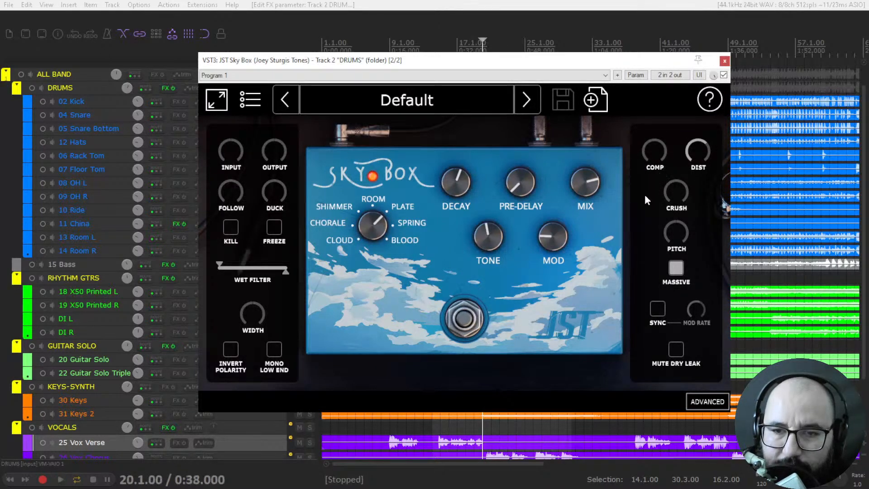
left_click_drag(695, 153, 688, 178)
key("space")
- Try the Kill and Freeze switches on the reverb tail while starting and stopping drum playback
left_click(231, 227)
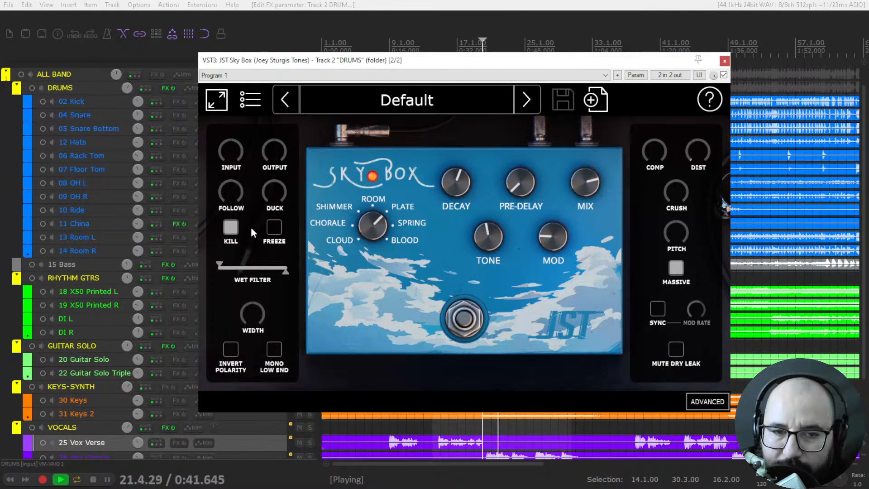
left_click(230, 227)
key("space")
left_click(272, 231)
key("space")
left_click(275, 230)
key("space")
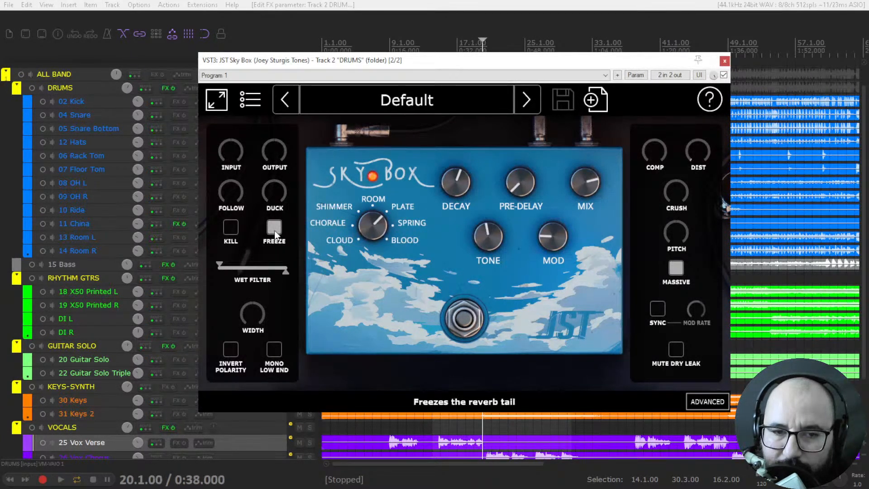
- Resume playback with Freeze and Massive off and lower the reverb mix to a moderate level
mouse_move(377, 233)
key("space")
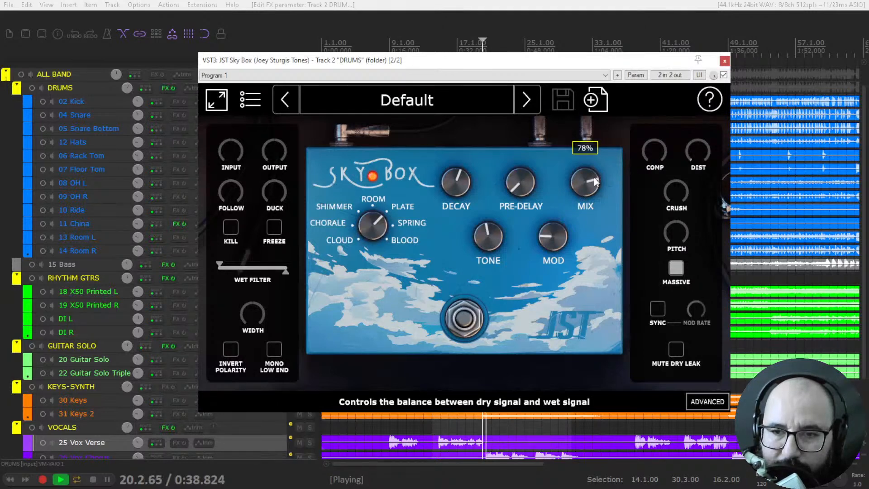
scroll(591, 181, "down", 4)
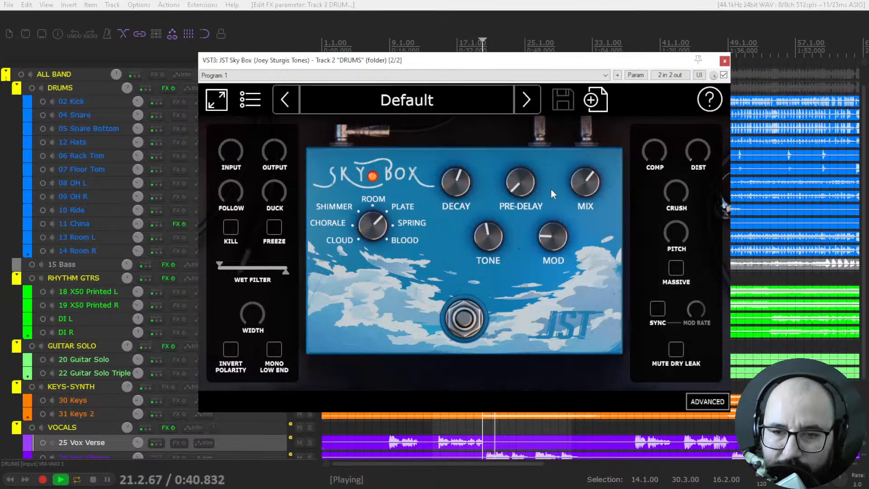
scroll(582, 184, "down", 5)
scroll(582, 188, "down", 3)
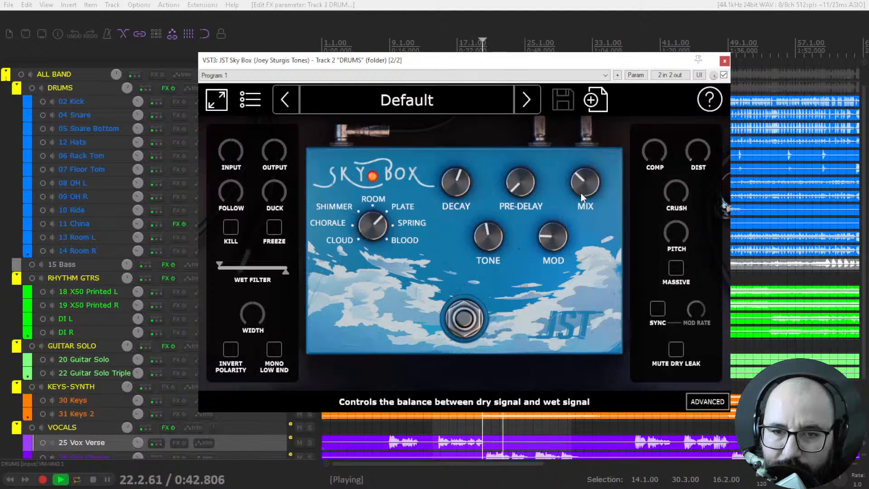
- Load the Joey Sturgis Tones drum preset "All Drums Aux - Open Air", audition it with a lower mix and stop playback
left_click(460, 104)
mouse_move(394, 145)
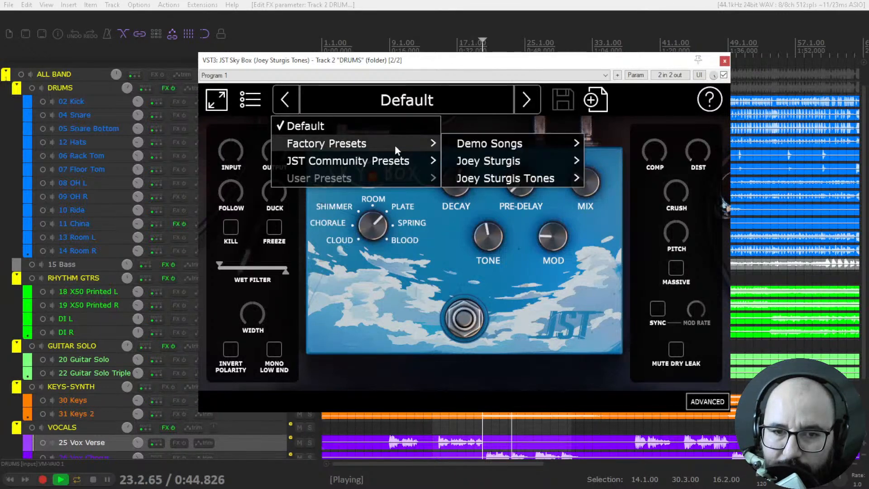
mouse_move(538, 168)
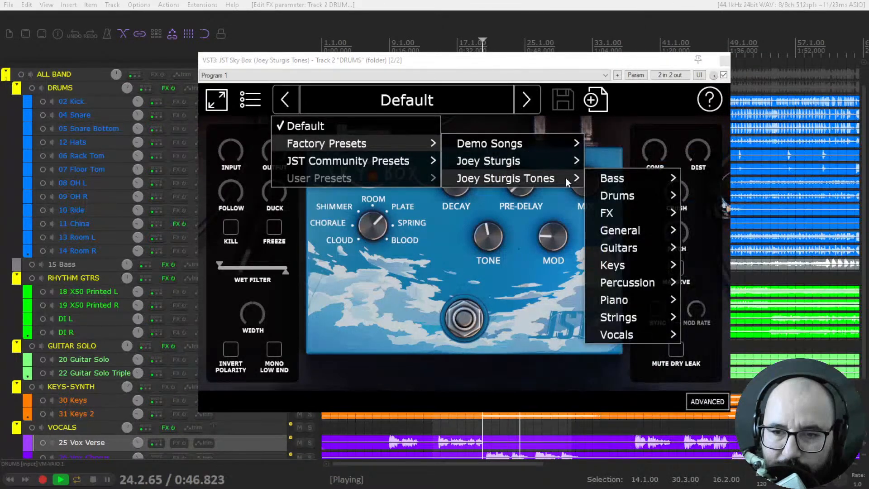
mouse_move(645, 197)
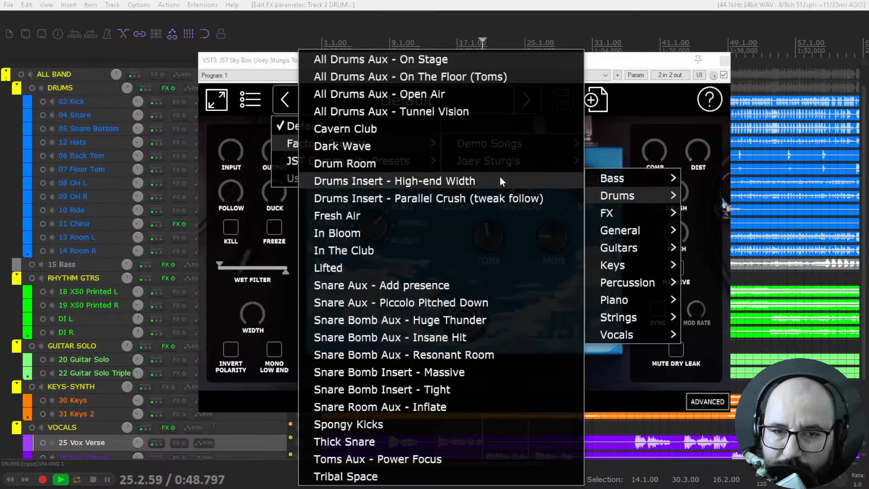
left_click(423, 96)
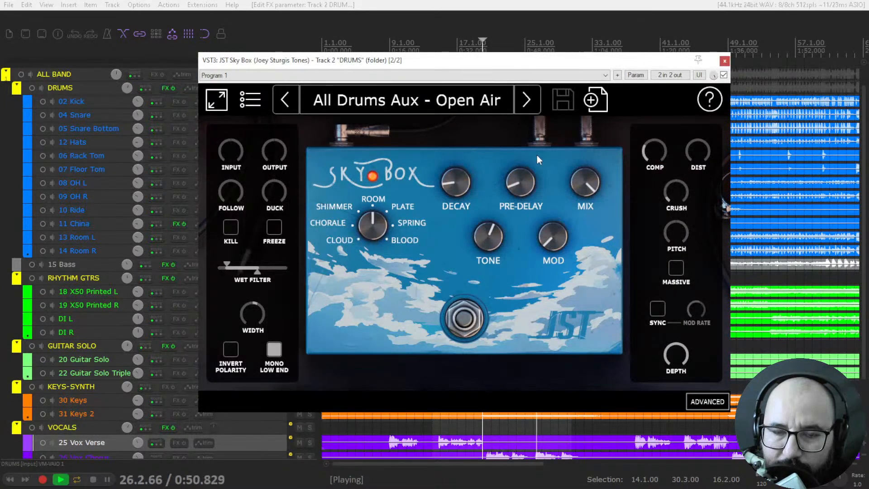
left_click_drag(585, 187, 576, 219)
key("space")
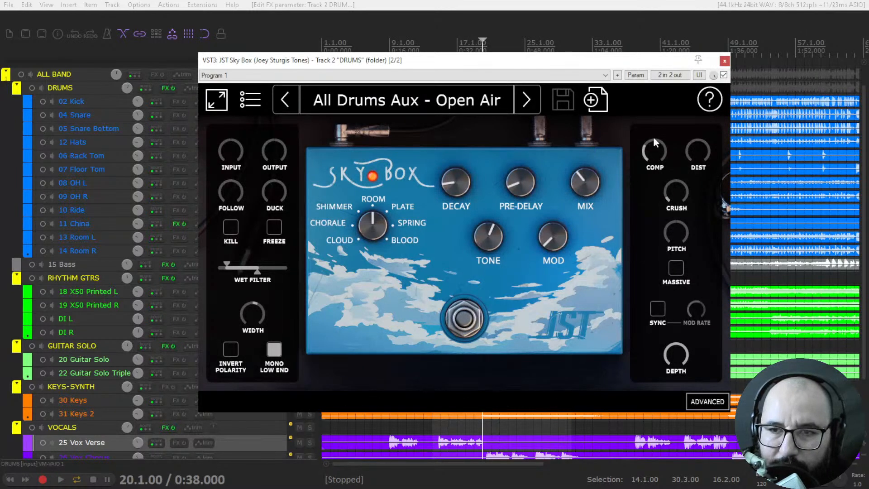
- Bypass and close Sky Box on the DRUMS track, then open the Sky Box instance on the VOCALS track
left_click(724, 75)
left_click(725, 61)
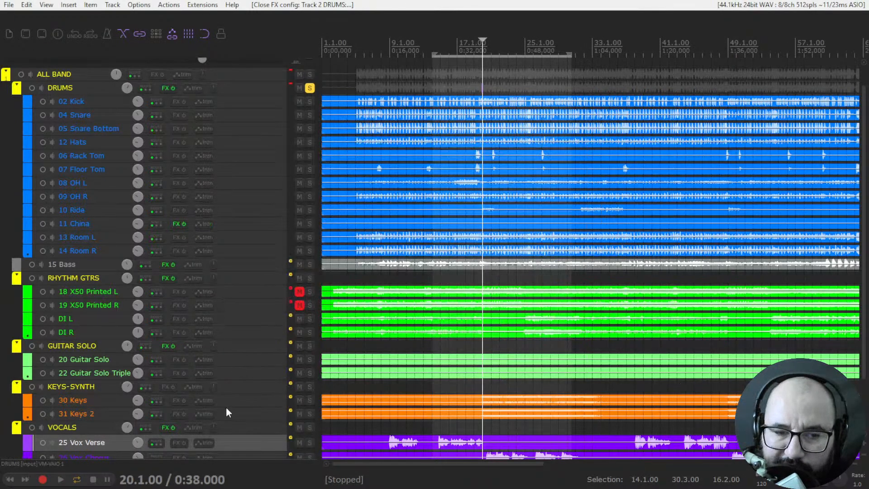
right_click(164, 428)
left_click(211, 327)
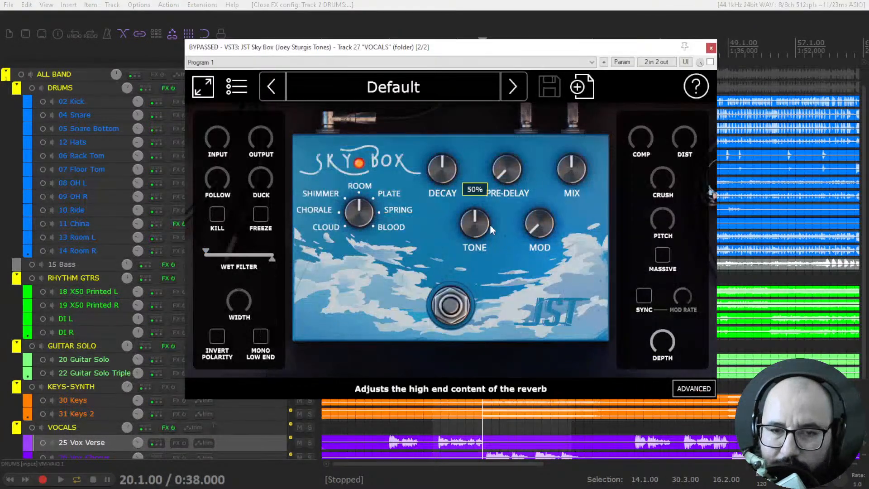
mouse_move(526, 155)
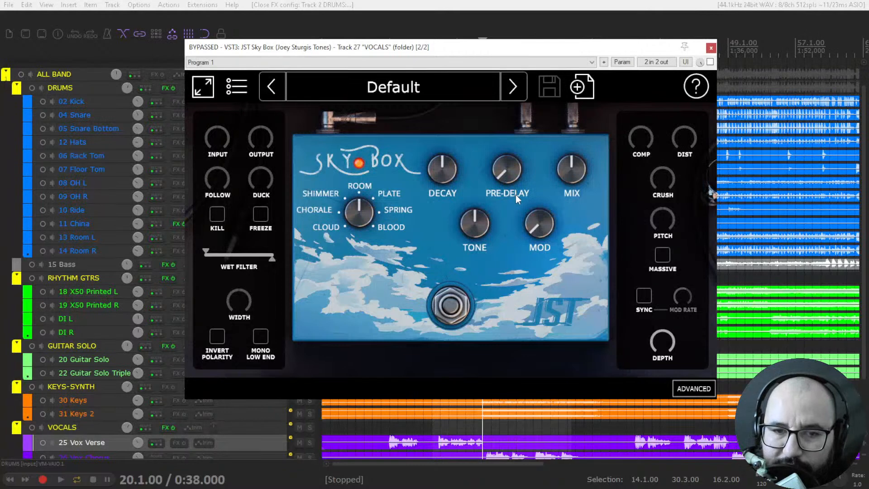
- Close Sky Box, switch the solo from the DRUMS track to the VOCALS track and start playback
key("space")
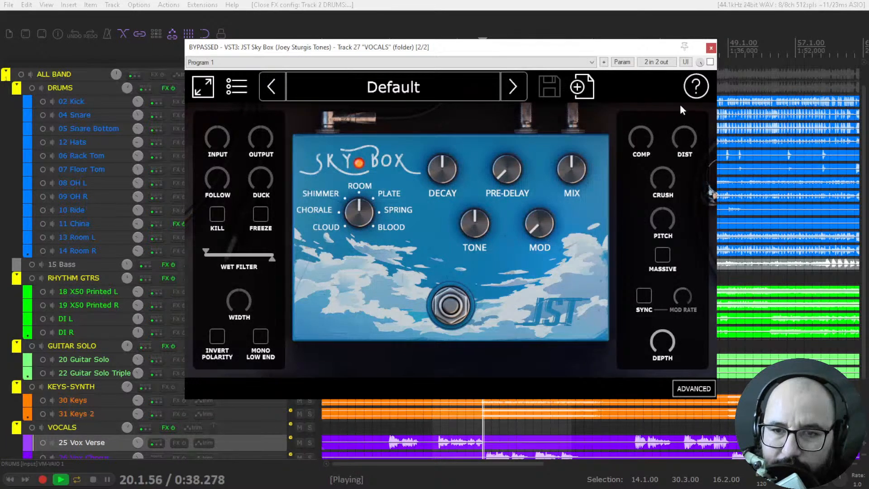
key("space")
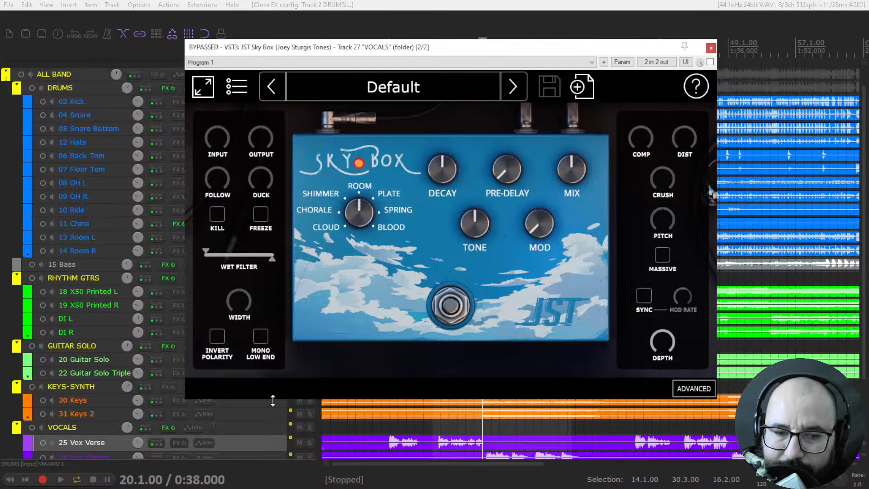
left_click(711, 47)
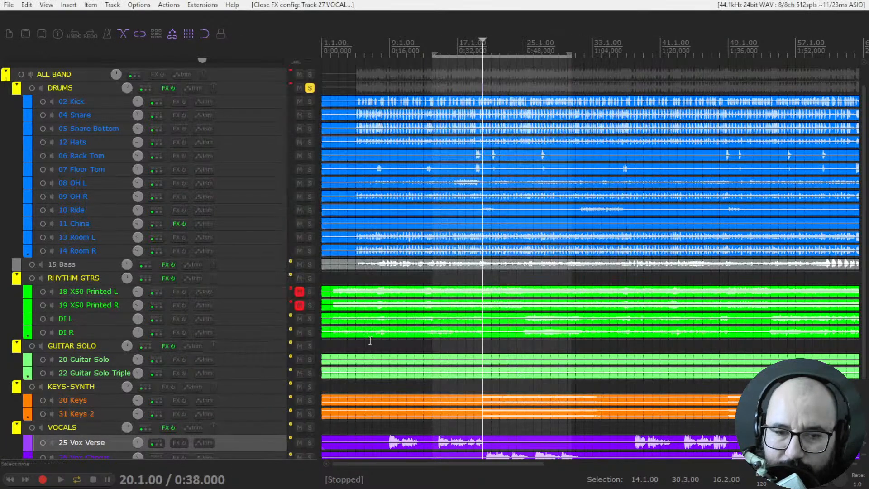
left_click(310, 428)
left_click(309, 87)
key("space")
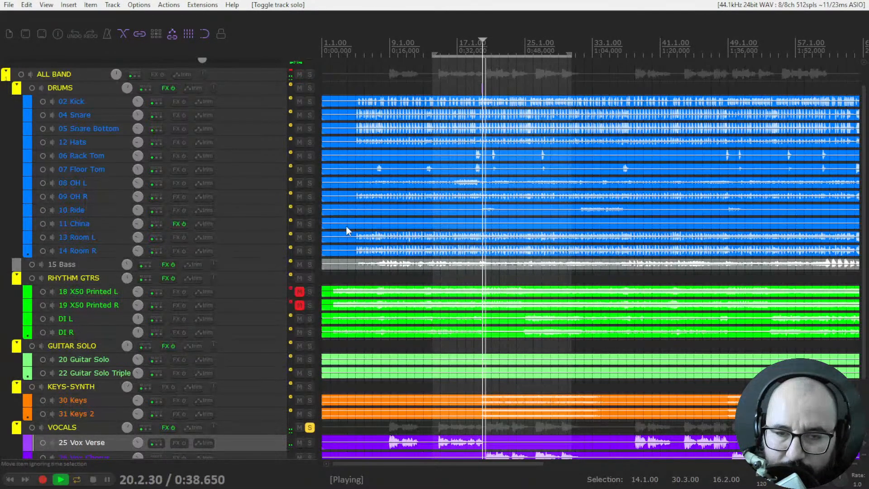
- Reopen Sky Box on the VOCALS track, take it out of bypass and use the Shimmer mode with a 25% mix
right_click(165, 428)
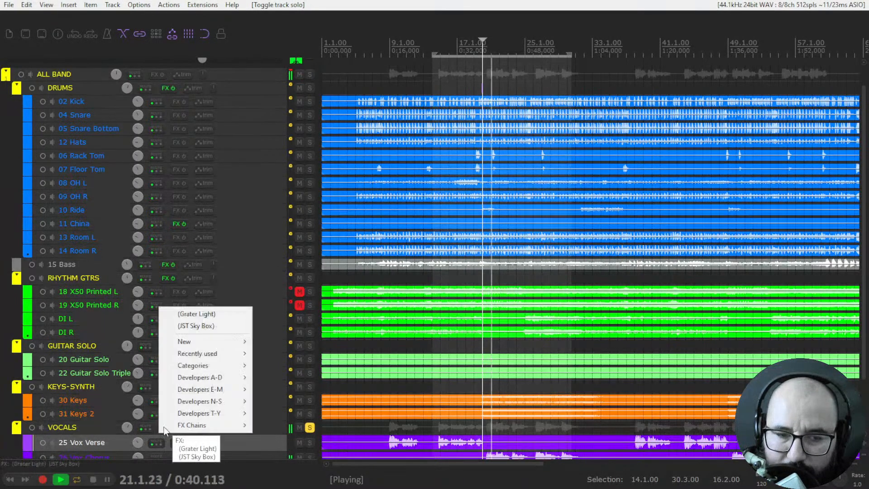
left_click(196, 326)
left_click(710, 63)
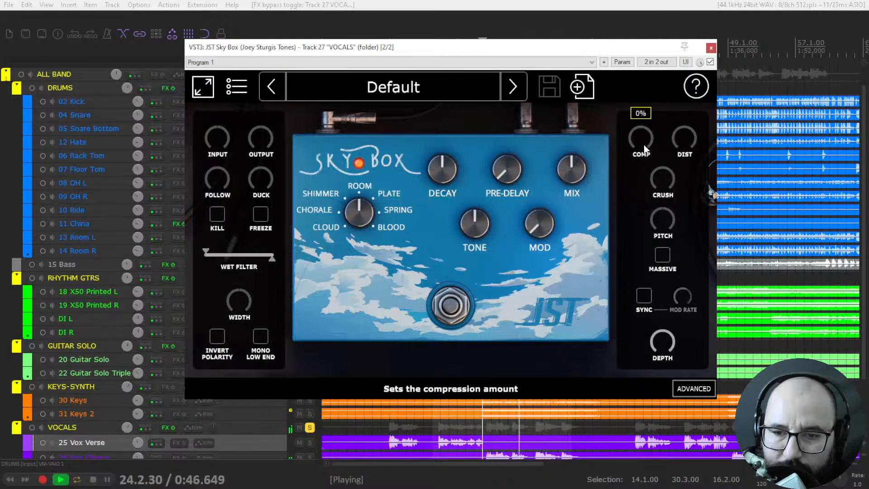
left_click_drag(365, 216, 363, 224)
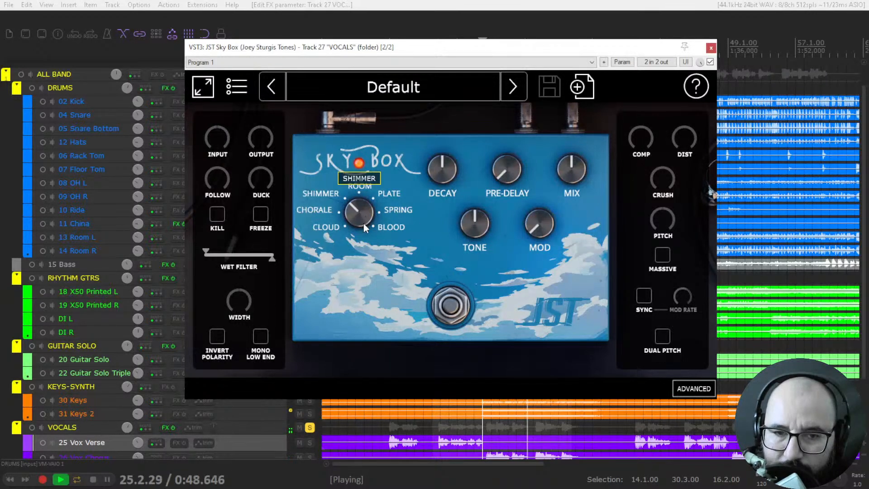
mouse_move(565, 183)
left_mouse_down()
mouse_move(569, 155)
mouse_move(562, 186)
left_mouse_up()
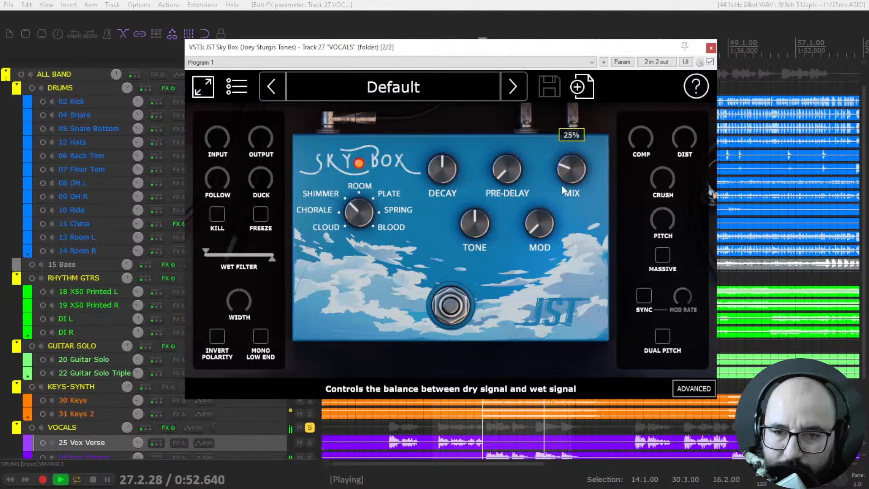
- Switch the reverb to Chorale and adjust its mix and modulation, keeping both fairly low
left_click_drag(371, 221, 368, 225)
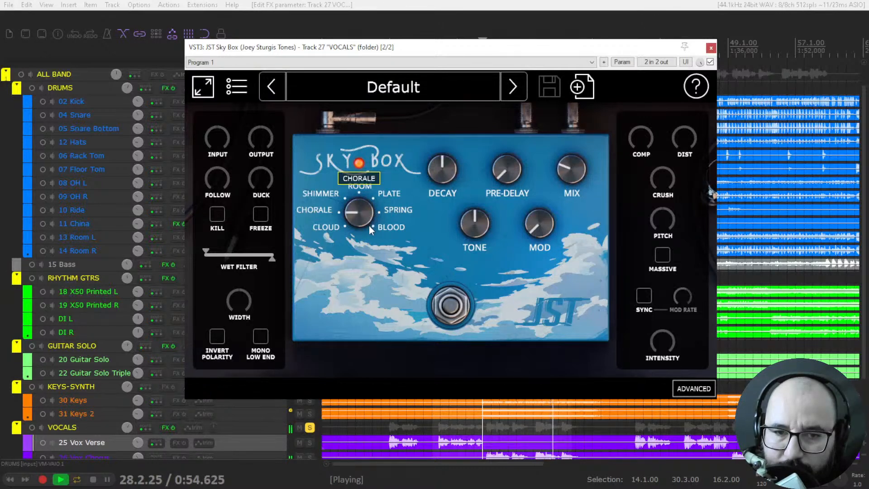
left_click_drag(557, 172, 566, 158)
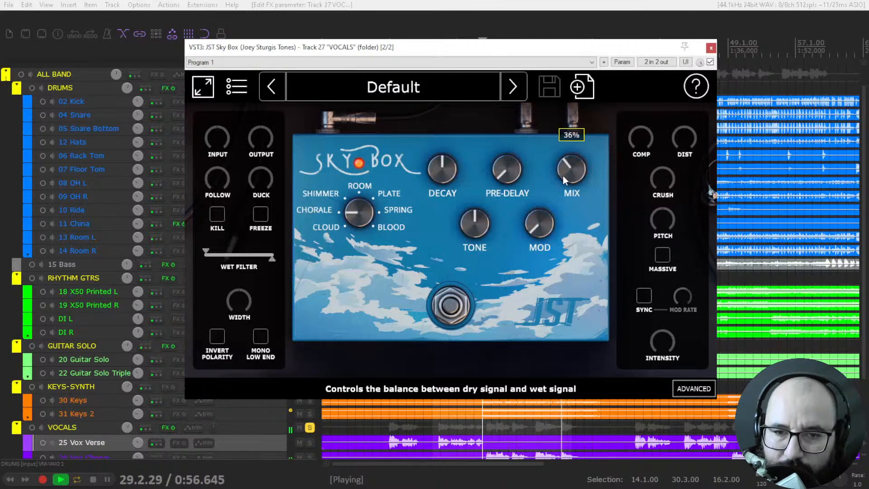
left_click_drag(542, 224, 542, 218)
left_click_drag(574, 162, 571, 169)
- Restart vocal playback and compare the sound with Sky Box bypassed and active
key("space")
key("space")
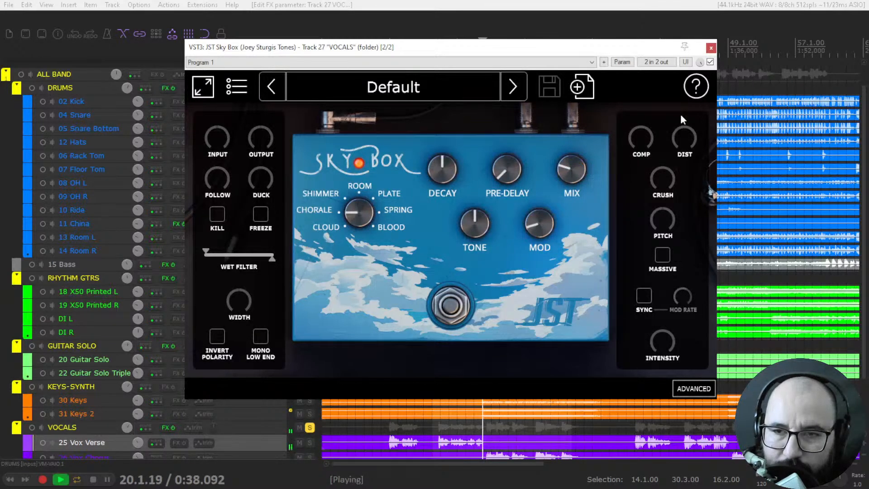
left_click(710, 62)
left_click(710, 62)
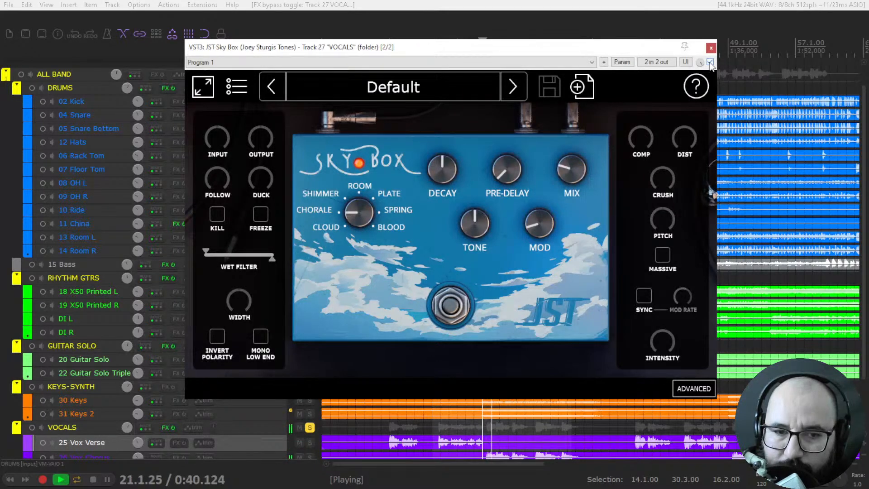
- Turn on Mono Low End, set the reverb back to Shimmer mode and stop playback
left_click(264, 337)
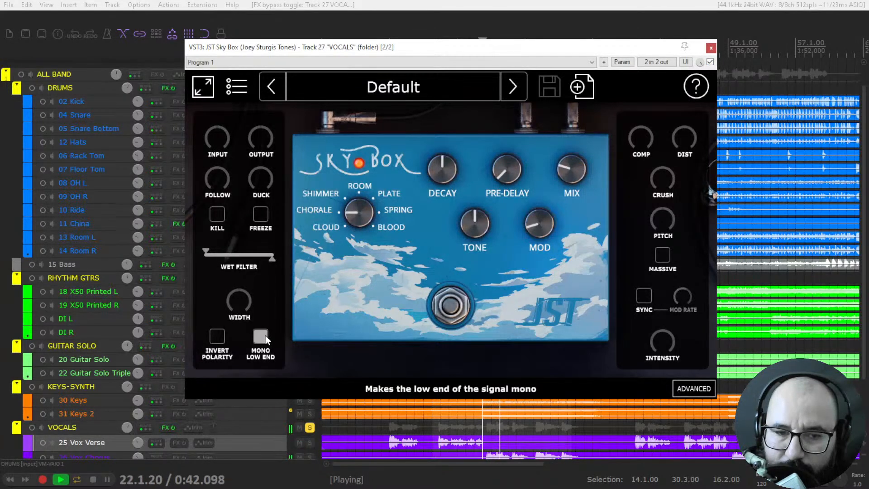
mouse_move(362, 231)
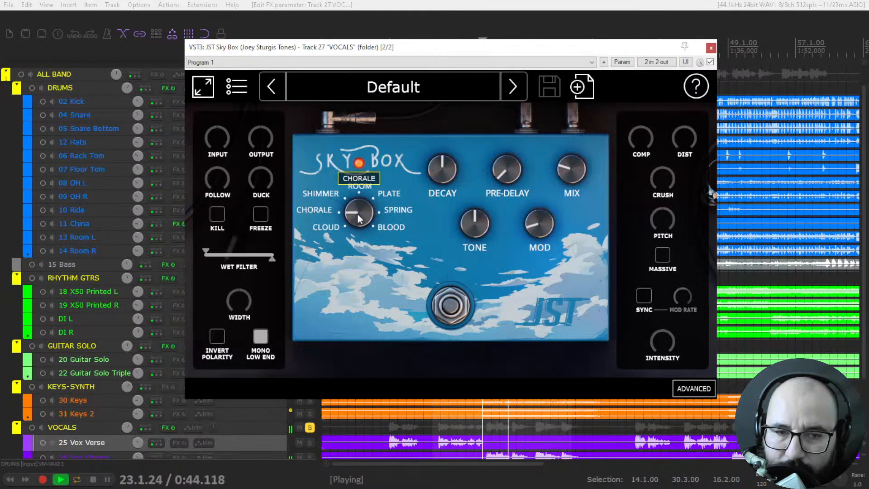
left_click_drag(358, 217, 358, 204)
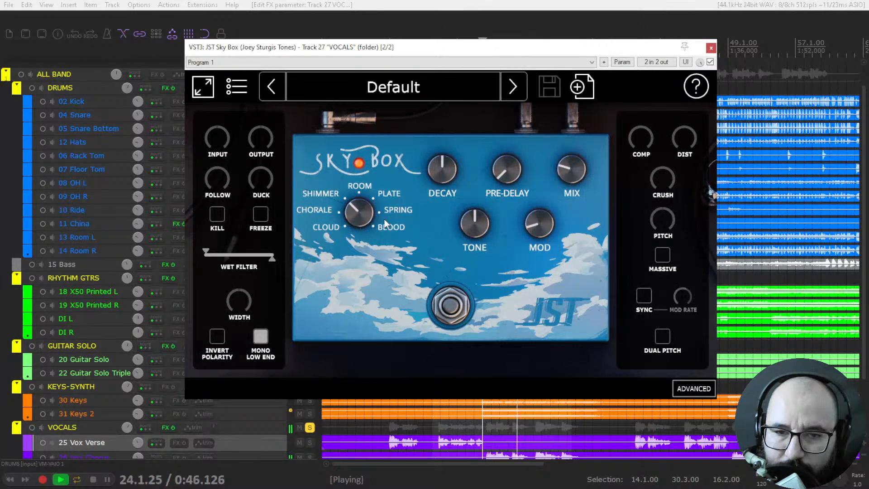
key("space")
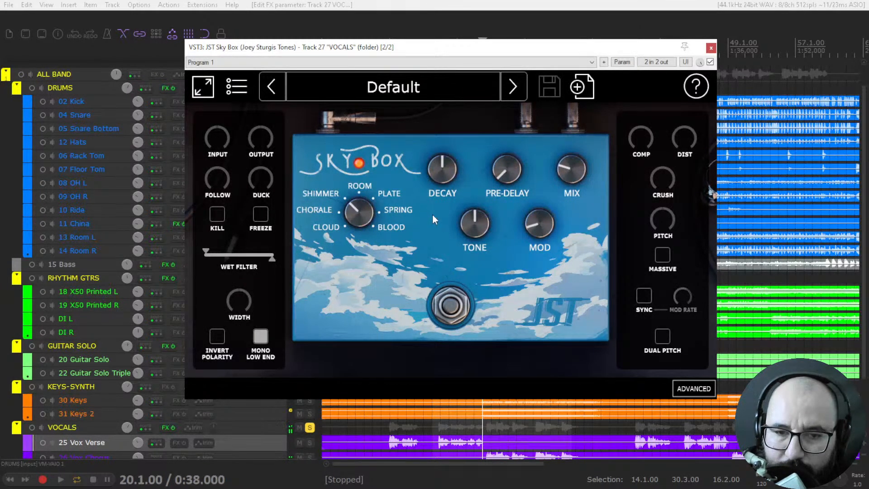
- Audition the vocals with a longer decay, a short pre-delay and a 27% mix, and stop playback
key("space")
left_click_drag(438, 176, 442, 161)
left_click_drag(497, 169, 499, 163)
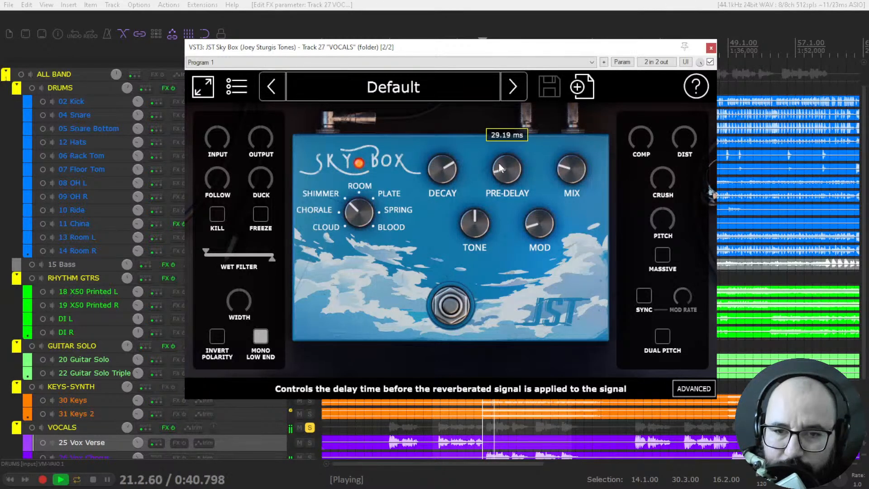
left_click_drag(442, 168, 439, 175)
mouse_move(562, 171)
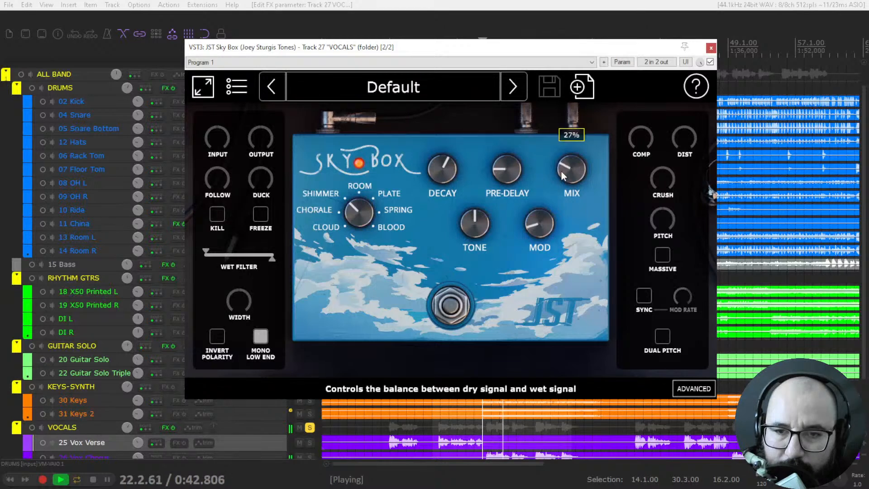
key("space")
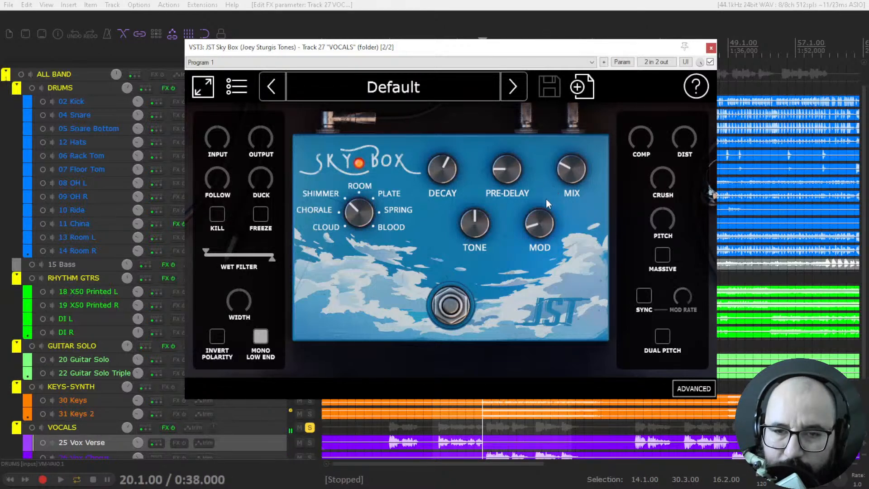
- Bypass and close Sky Box on the VOCALS track and take the track out of solo
left_click(710, 62)
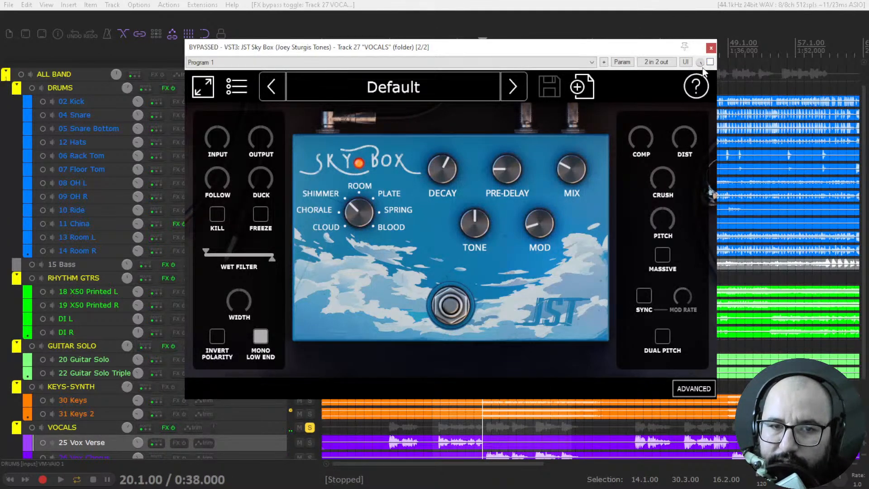
left_click(711, 48)
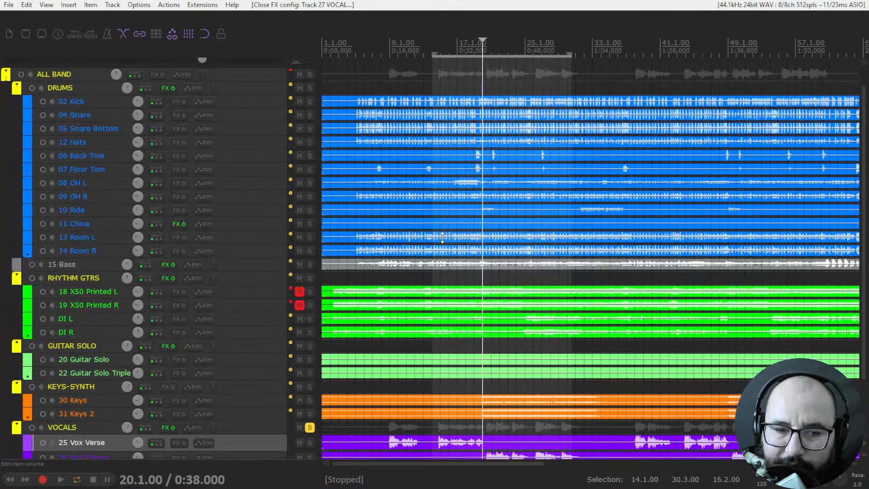
left_click(310, 428)
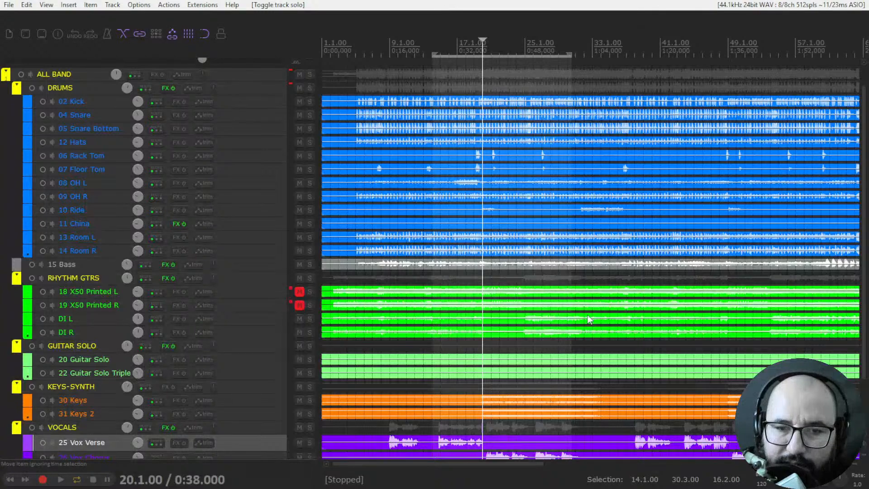
- Place the edit cursor at 82.1.00, just before the break in the drums
scroll(588, 320, "down", 3)
left_click(564, 52)
scroll(579, 149, "up", 5)
scroll(579, 159, "up", 2)
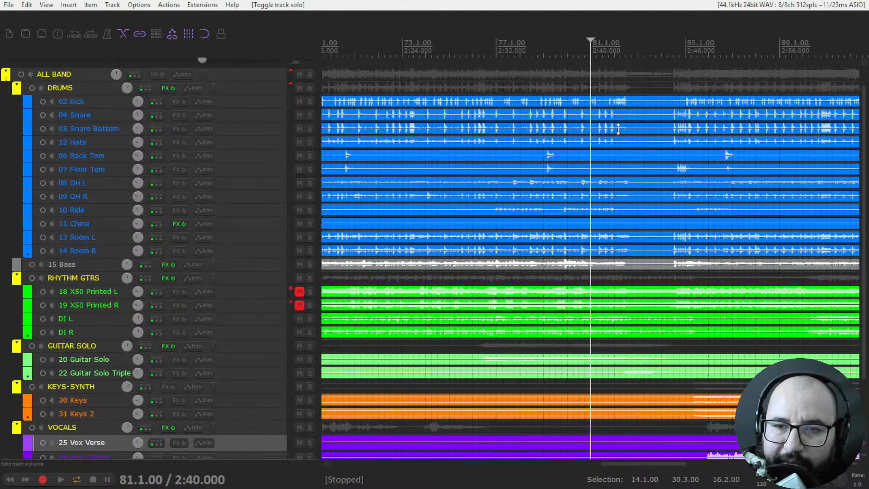
left_click(616, 53)
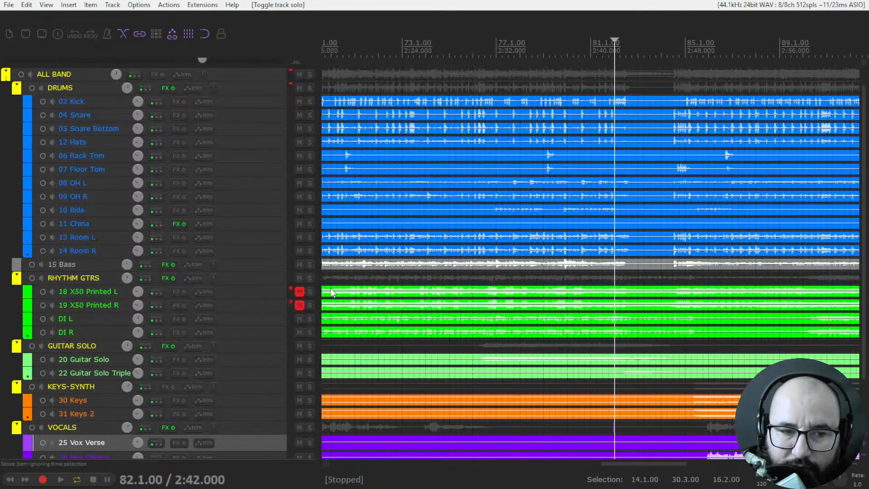
- Open the Initial Reverse plugin on the RHYTHM GTRS track and reposition its window
right_click(165, 277)
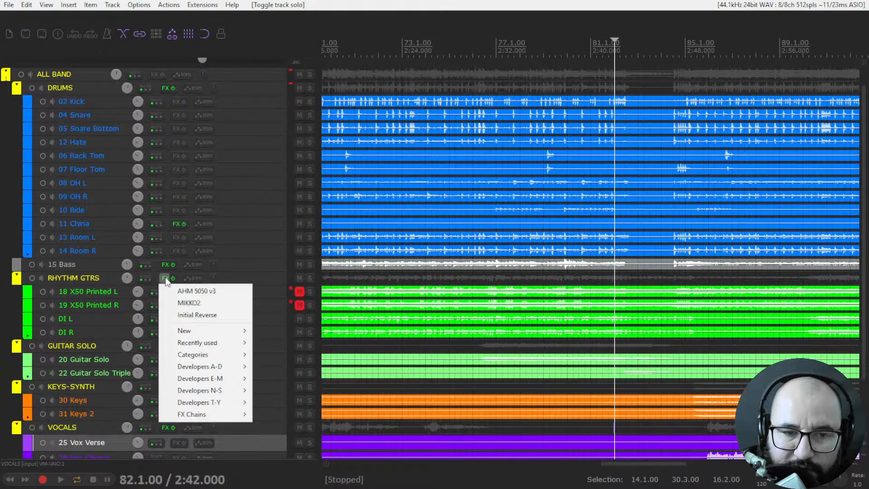
left_click(201, 317)
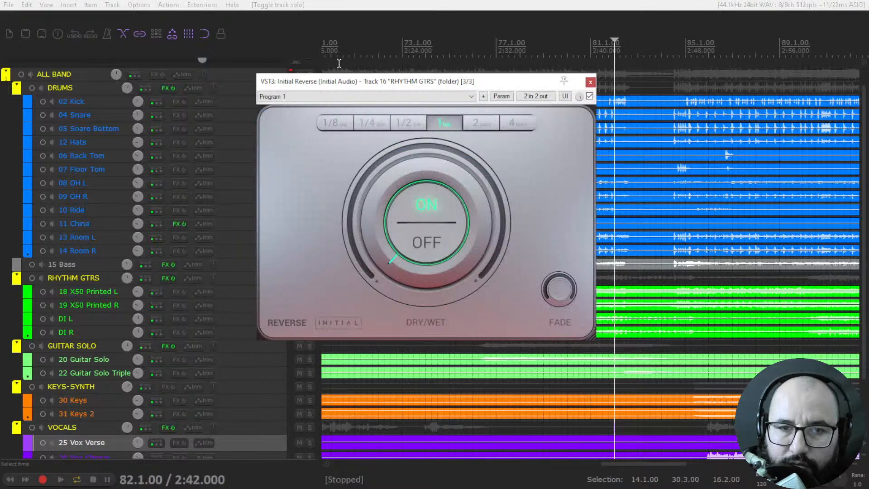
left_click_drag(395, 84, 446, 97)
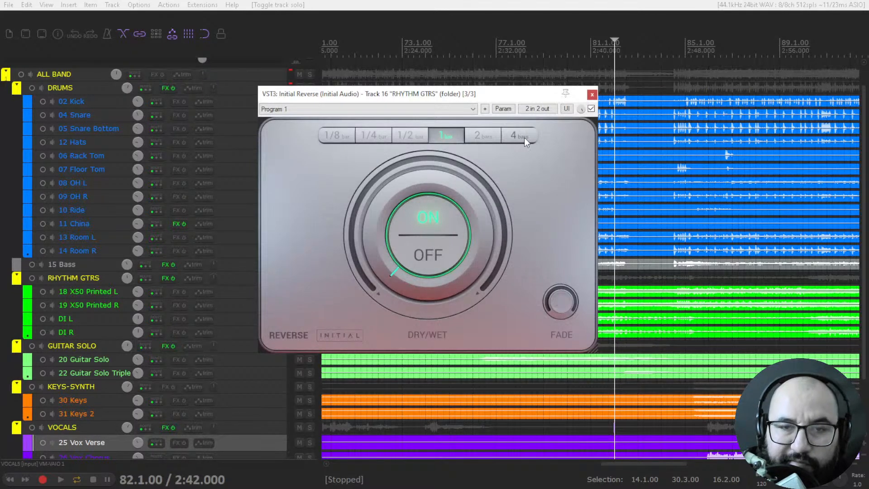
- Try Initial Reverse's on/off switch, raise its fade and give the dry/wet balance a small wet amount
mouse_move(371, 225)
left_mouse_down()
mouse_move(390, 151)
mouse_move(357, 246)
mouse_move(358, 236)
left_mouse_up()
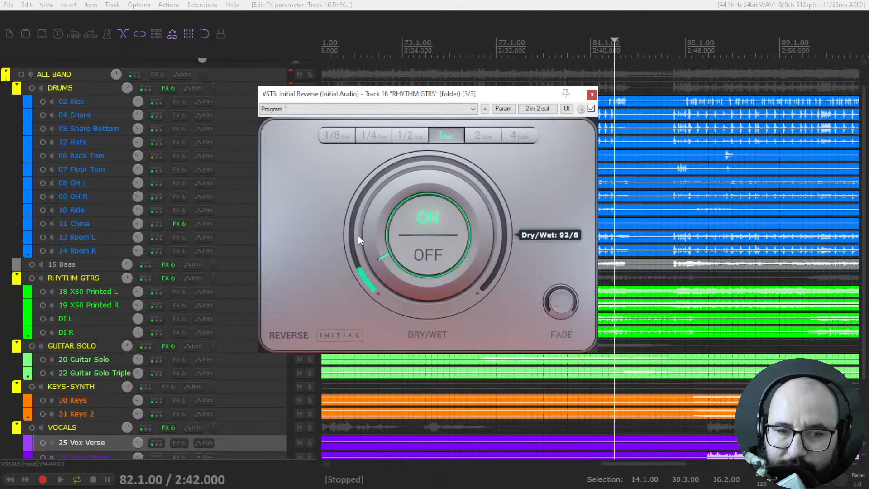
left_click(424, 259)
left_click(426, 224)
left_click_drag(553, 300, 556, 259)
mouse_move(395, 200)
left_mouse_down()
mouse_move(376, 221)
mouse_move(382, 207)
left_mouse_up()
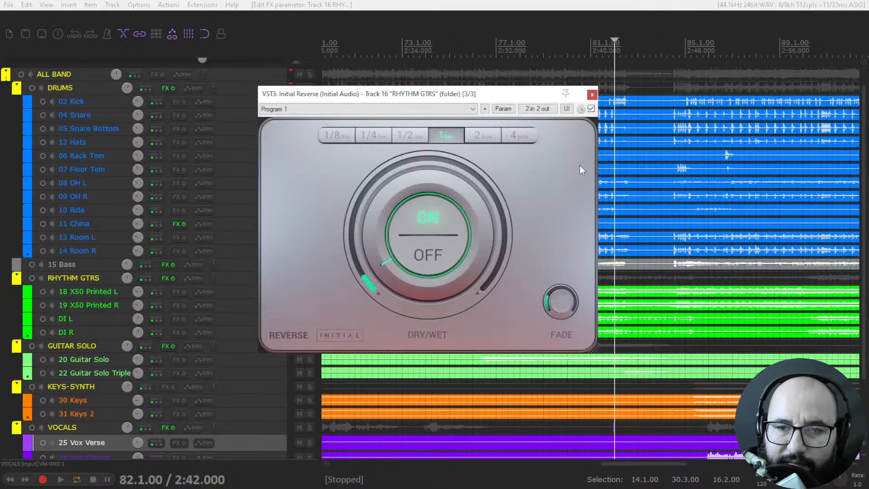
- Bypass Initial Reverse, move the edit cursor to 81.2.00 and close the plugin window
left_click_drag(532, 99, 543, 95)
left_click_drag(542, 95, 543, 96)
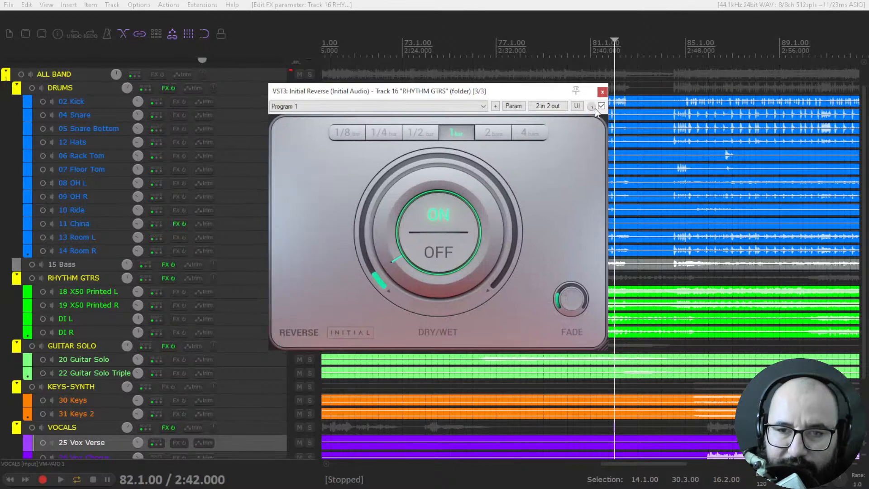
left_click(602, 106)
left_click(597, 47)
left_click(603, 92)
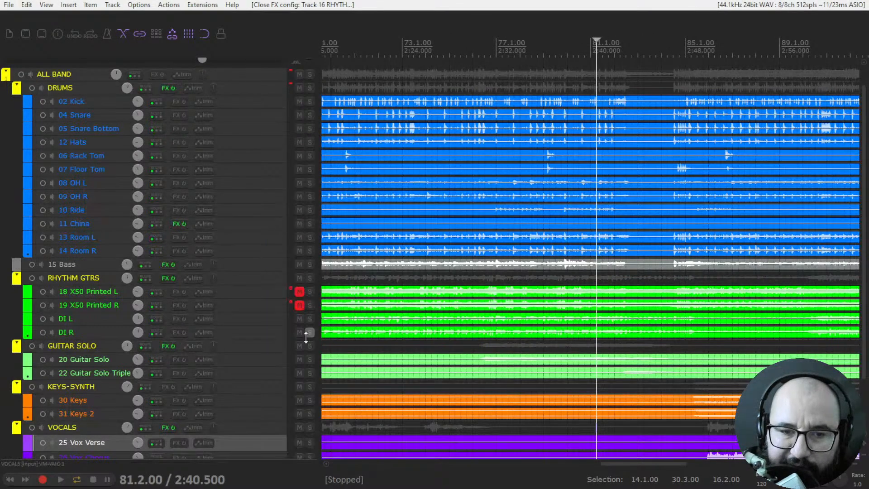
- Play the section from 81.2.00 through the drum break with Initial Reverse bypassed, and stop
scroll(306, 339, "down", 4)
scroll(305, 339, "up", 6)
key("space")
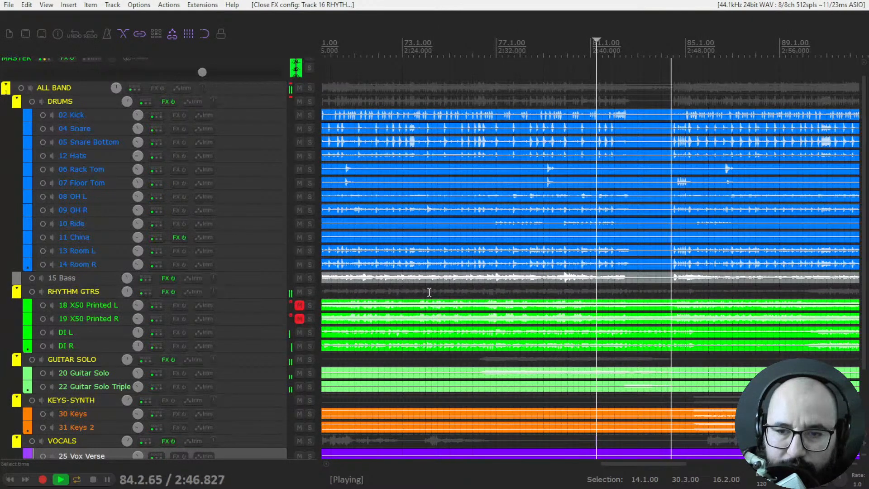
key("space")
- Move the edit cursor to 82.3.00 and reopen Initial Reverse on the RHYTHM GTRS track
left_click(624, 47)
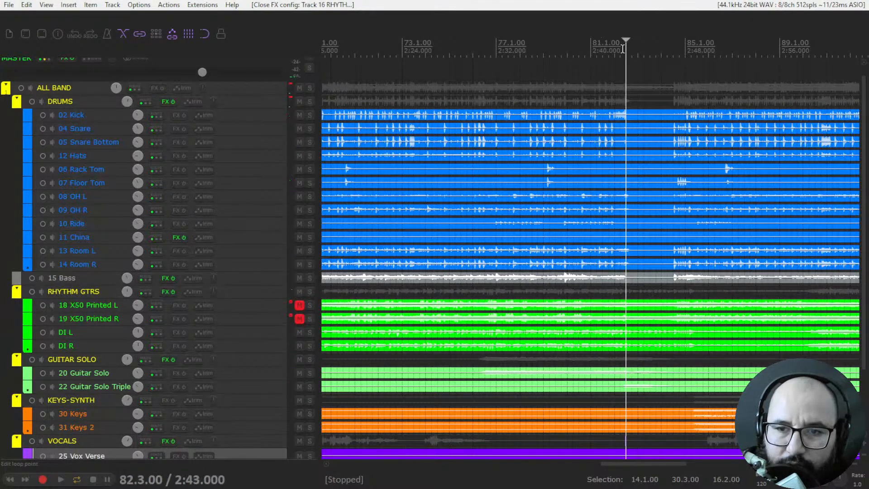
right_click(164, 292)
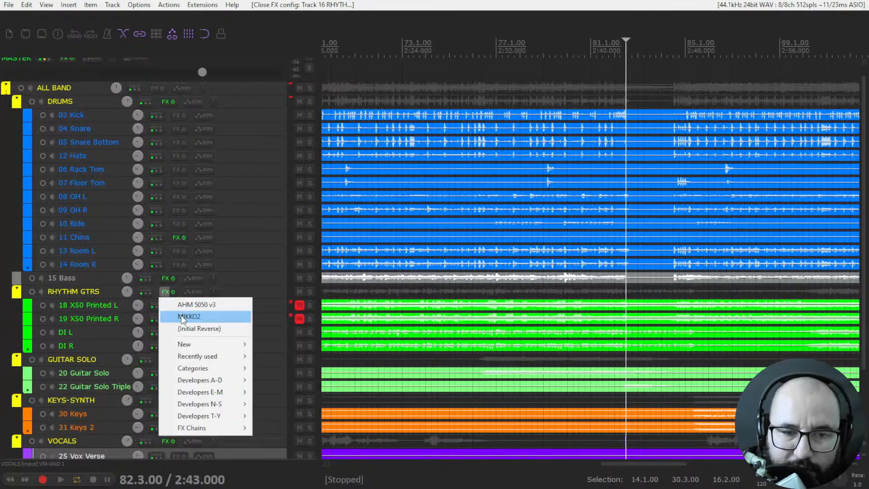
left_click(191, 329)
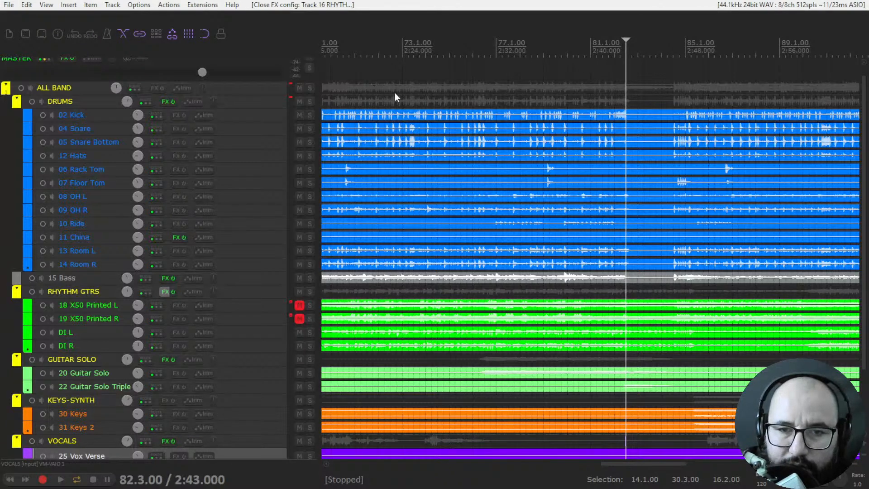
- Set Initial Reverse to fully dry (100/0) and 1/4 bar, move the edit cursor to 81.1.00 and enable the plugin
left_click_drag(412, 206, 375, 233)
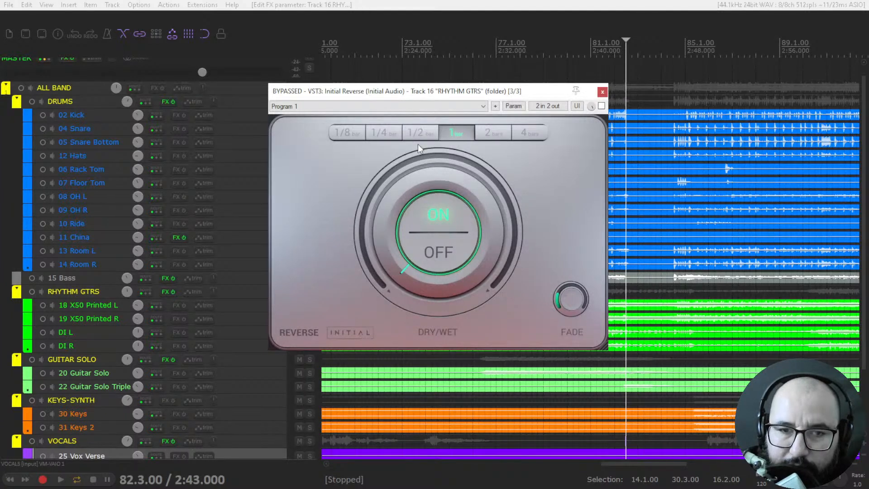
left_click(383, 133)
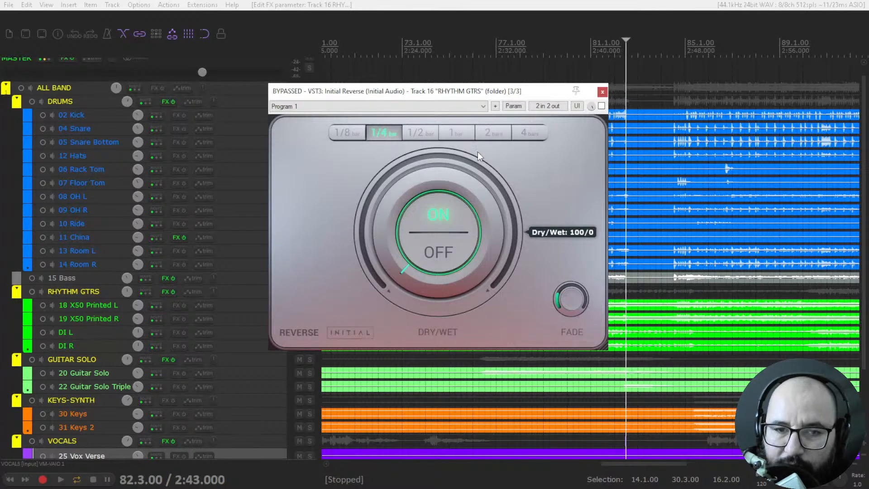
left_click(590, 44)
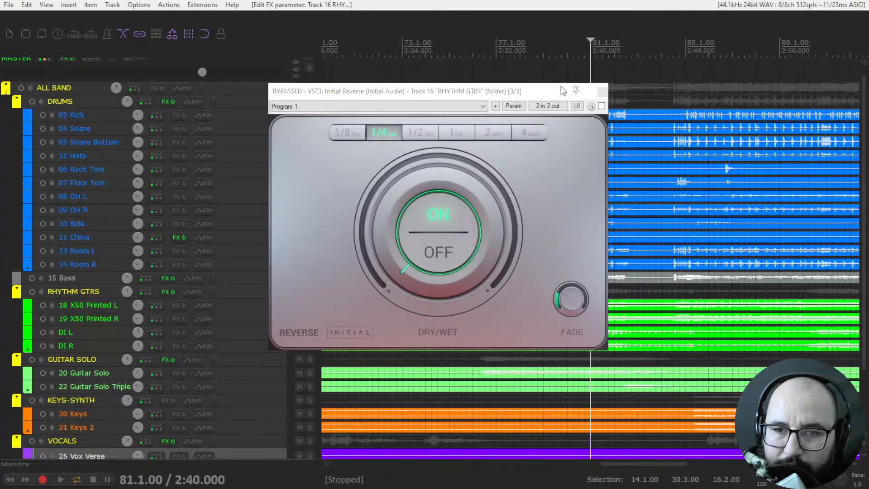
left_click_drag(593, 109, 601, 108)
left_click(602, 106)
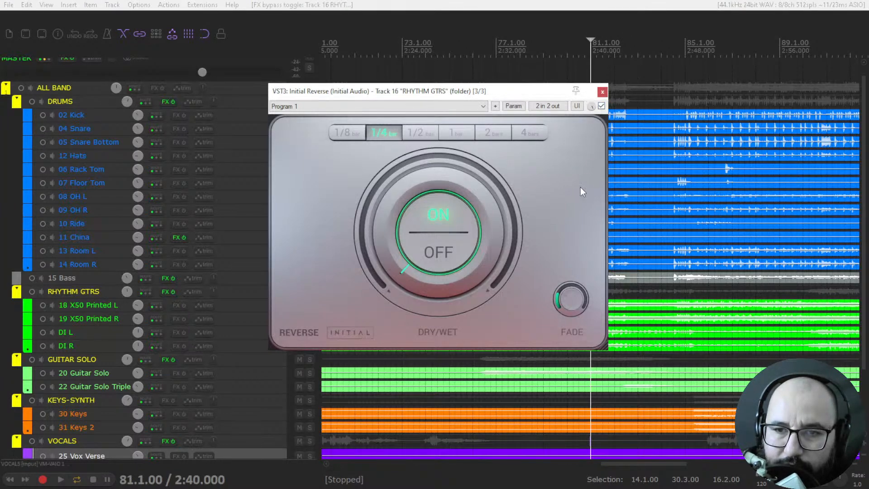
- Play from 81.1.00 while raising Initial Reverse's dry/wet balance to 0/100, and stop
key("space")
mouse_move(390, 241)
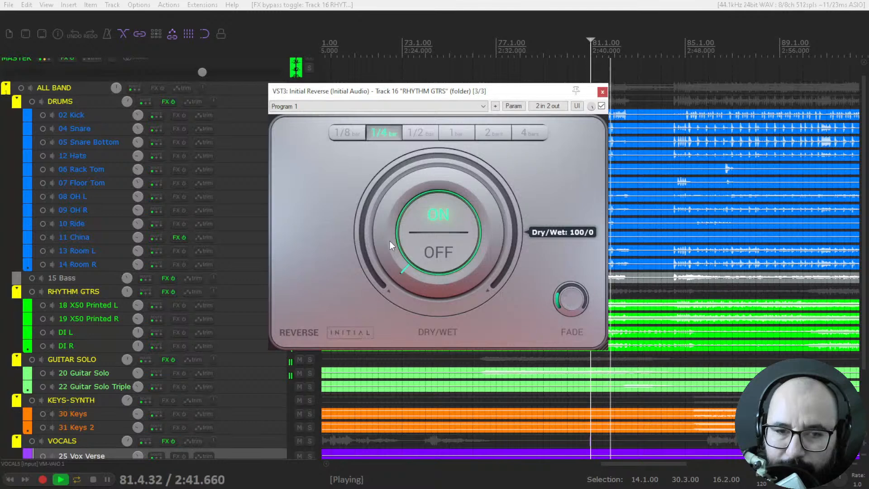
left_click_drag(389, 240, 393, 170)
key("space")
- Move the edit cursor to 83.1.00, solo the RHYTHM GTRS track and reopen its Initial Reverse window
left_click(634, 53)
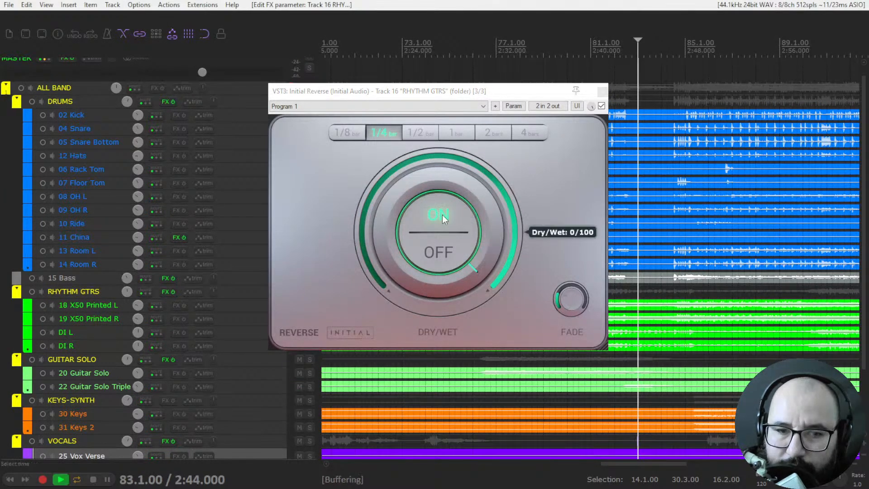
left_click(603, 92)
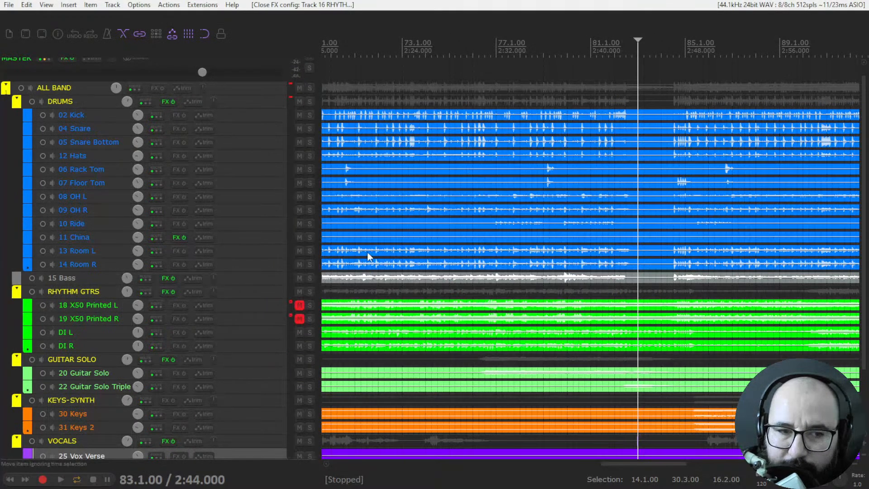
left_click(310, 292)
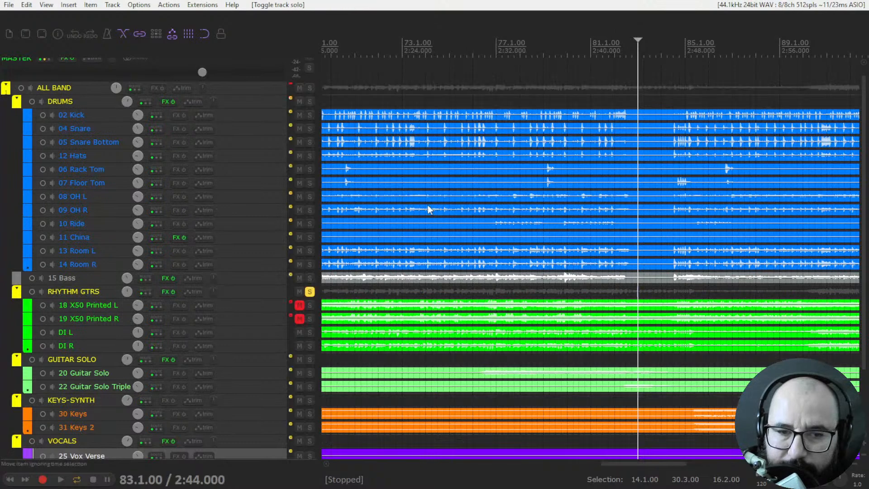
right_click(165, 291)
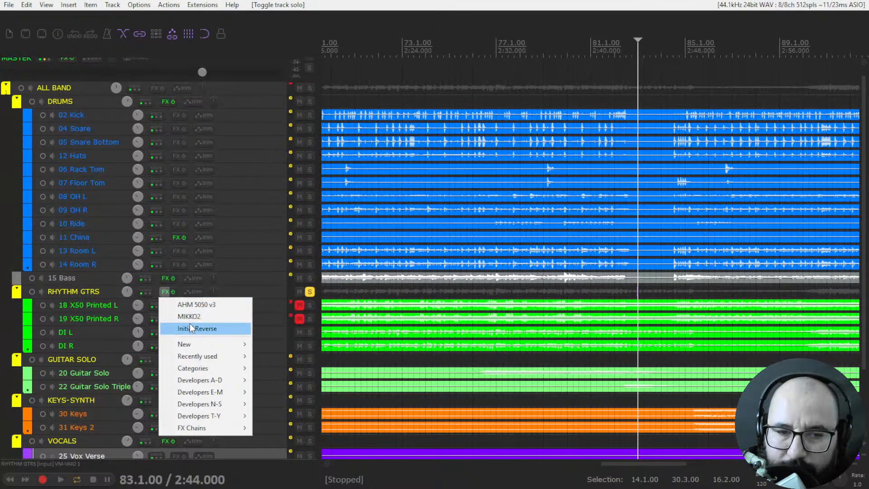
left_click(205, 328)
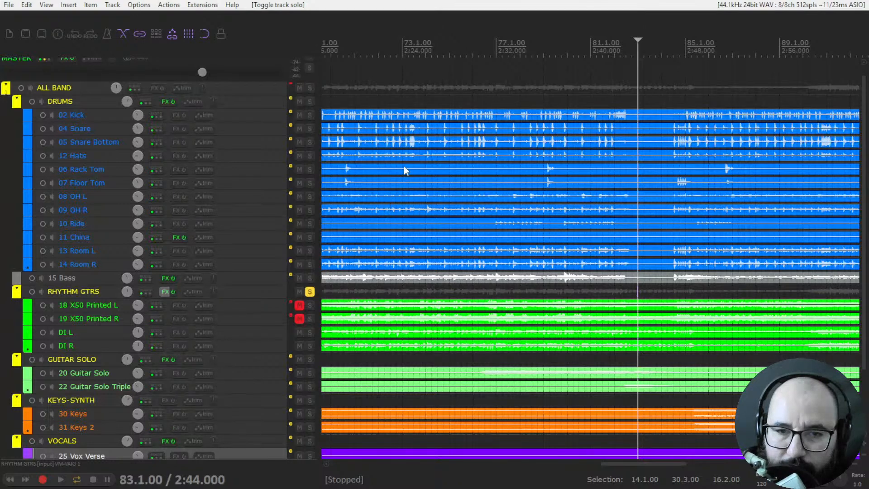
- Audition the soloed guitars from 83.1.00 at 1/4 bar and at 1 bar, switching the reverse off and back on
key("space")
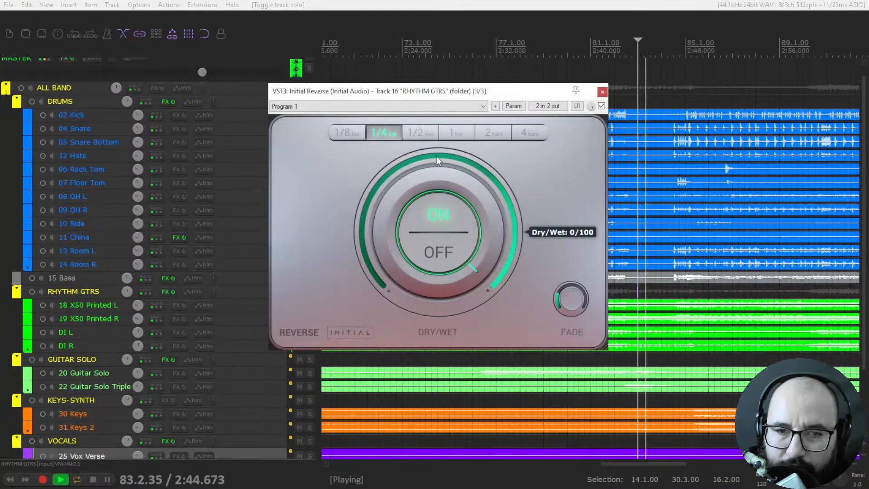
key("space")
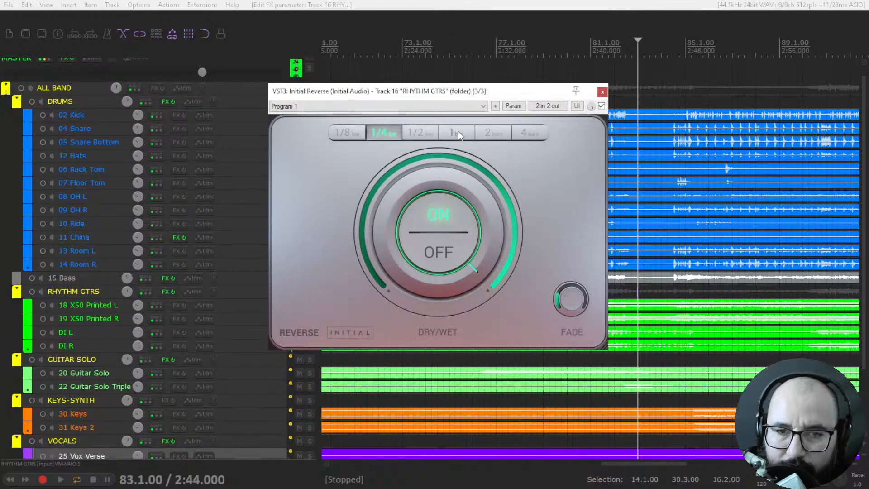
left_click(455, 132)
left_click(434, 194)
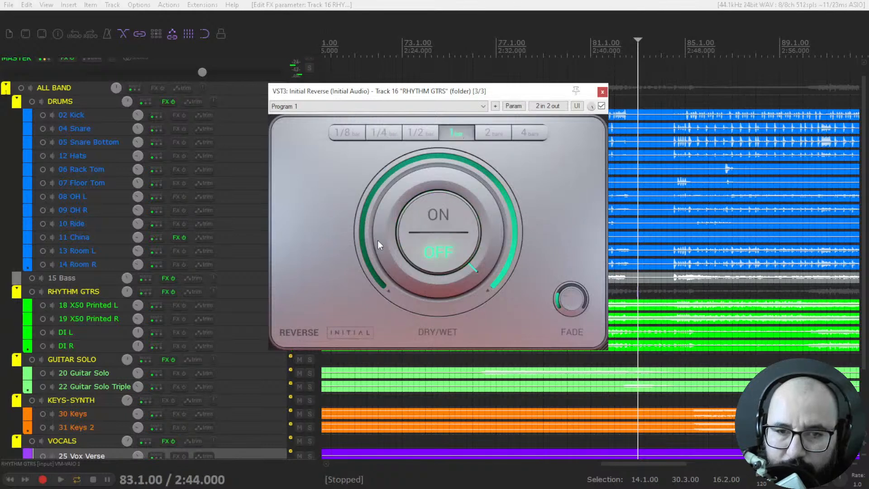
key("space")
left_click(438, 211)
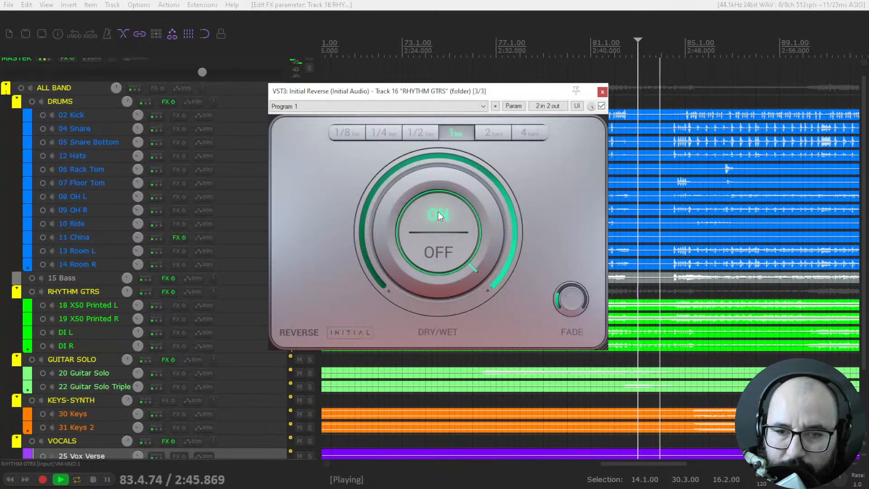
key("space")
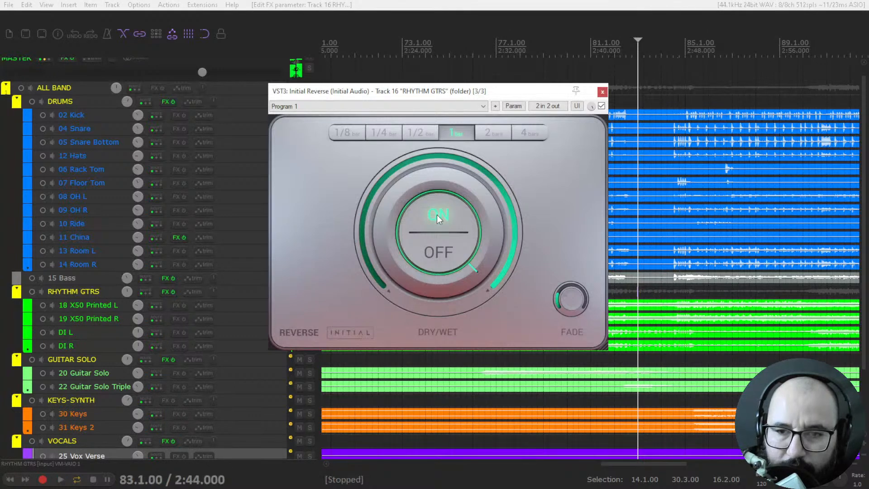
- Set the fade to 51.2% and audition the soloed guitars, lowering dry/wet to 87/13 and sweeping it up to 0/100
mouse_move(573, 289)
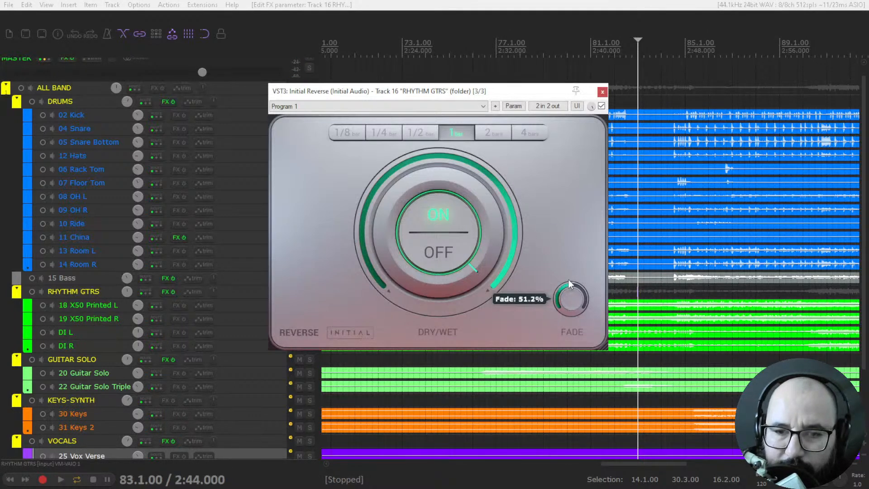
left_click_drag(417, 185, 390, 249)
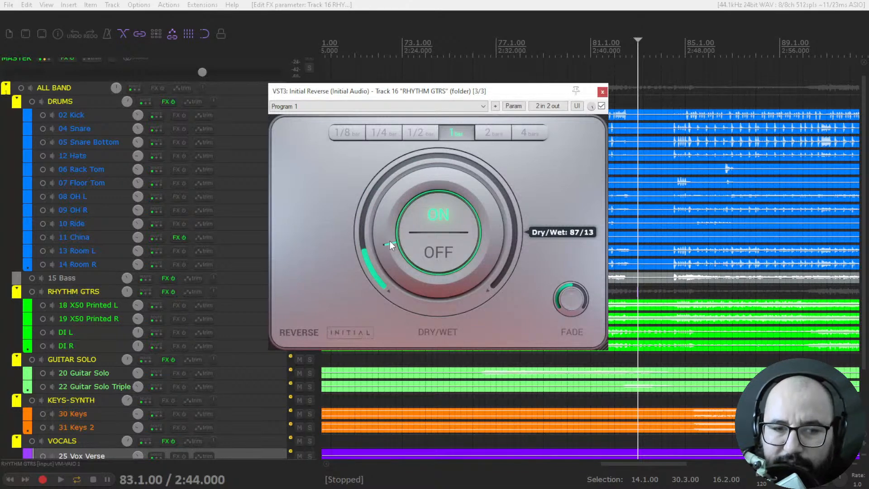
key("space")
left_click_drag(390, 241, 388, 183)
key("space")
left_click_drag(376, 212, 426, 180)
key("space")
key("space")
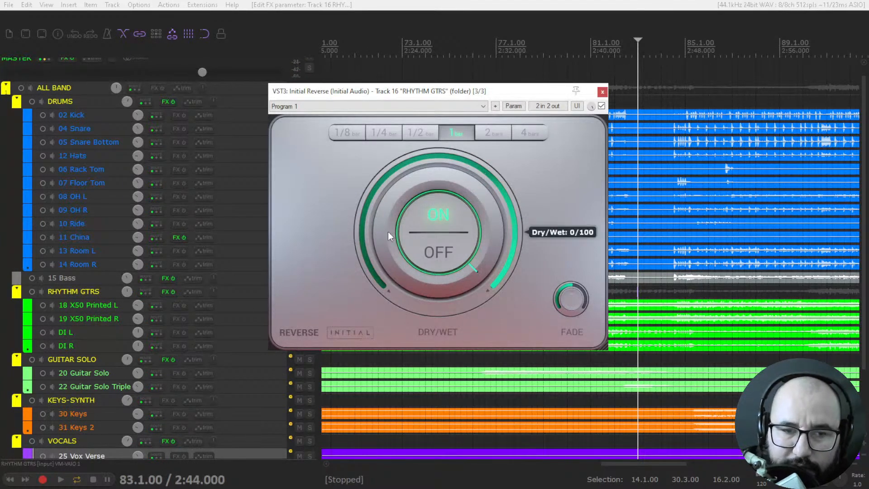
- Unsolo the RHYTHM GTRS track, move the edit cursor to 81.1.00 and bypass its Initial Reverse
left_click(602, 92)
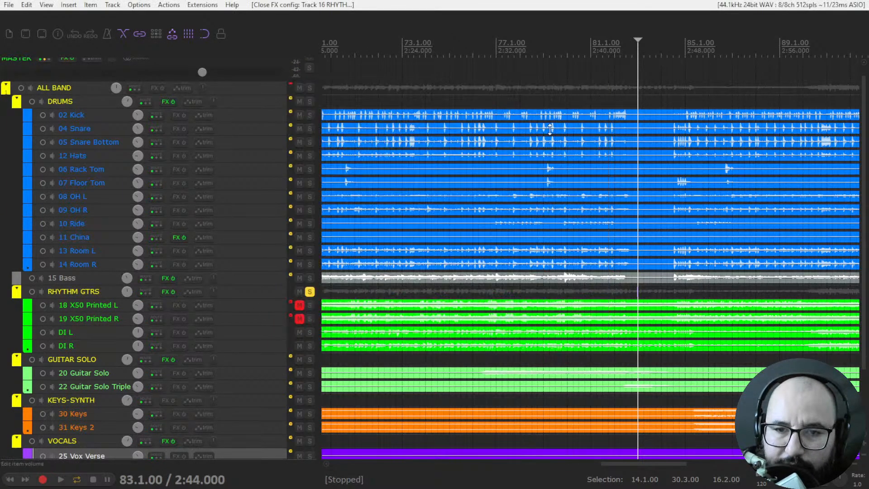
left_click(310, 292)
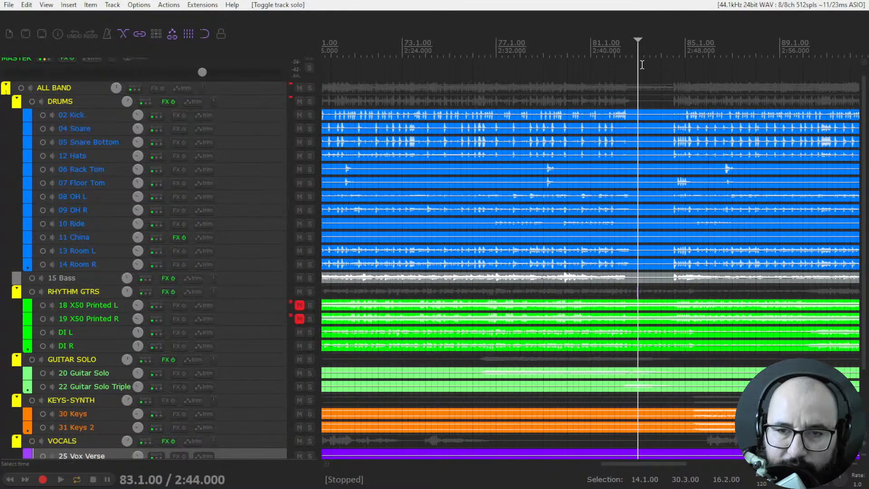
left_click(592, 51)
right_click(165, 292)
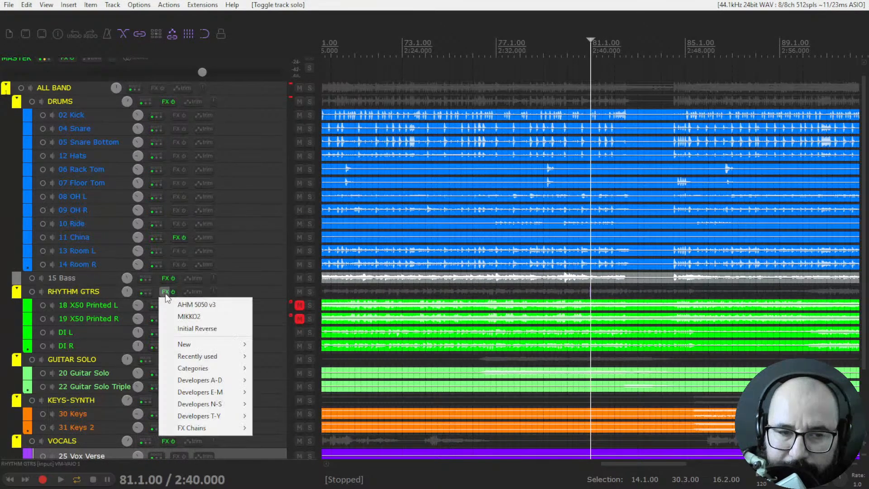
left_click(194, 329)
left_click(601, 106)
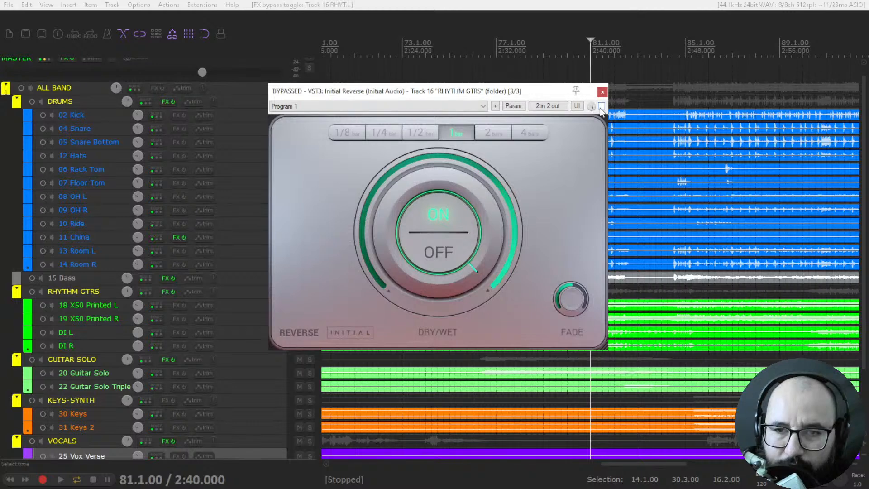
- During playback from 81.1.00, turn dry/wet to 100/0, enable Initial Reverse and sweep the balance to 1/99, and stop
key("space")
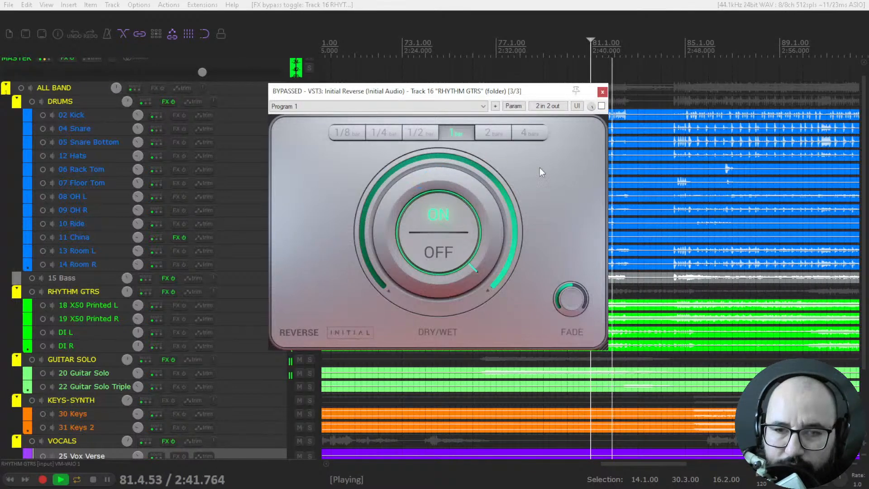
left_click_drag(422, 181, 372, 267)
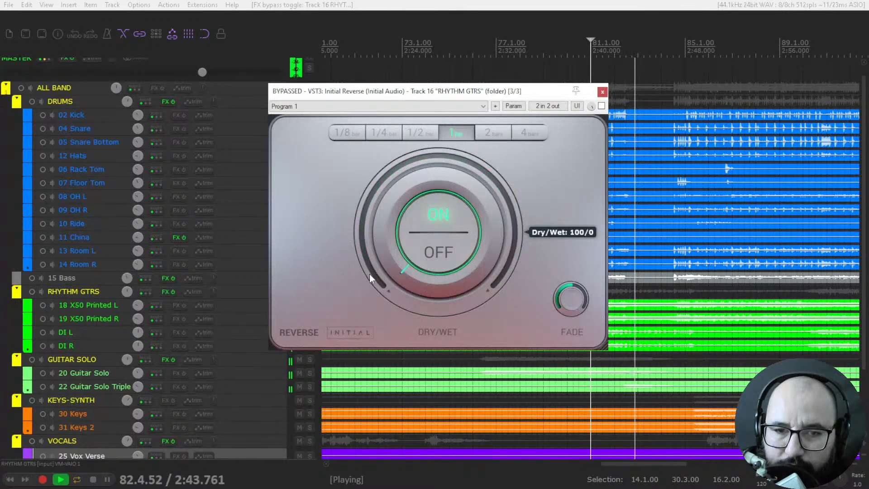
left_click(602, 106)
mouse_move(438, 189)
left_mouse_down()
mouse_move(420, 175)
mouse_move(419, 120)
mouse_move(412, 173)
mouse_move(424, 181)
left_mouse_up()
key("space")
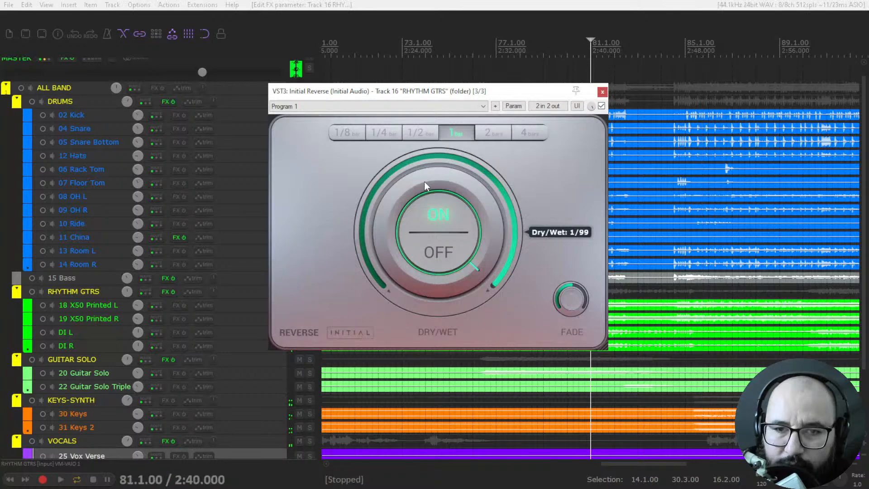
- Close the guitar plugin, move the edit cursor to 97.2.00 and open Initial Reverse on the 11 China track
left_click(603, 92)
scroll(703, 193, "down", 3)
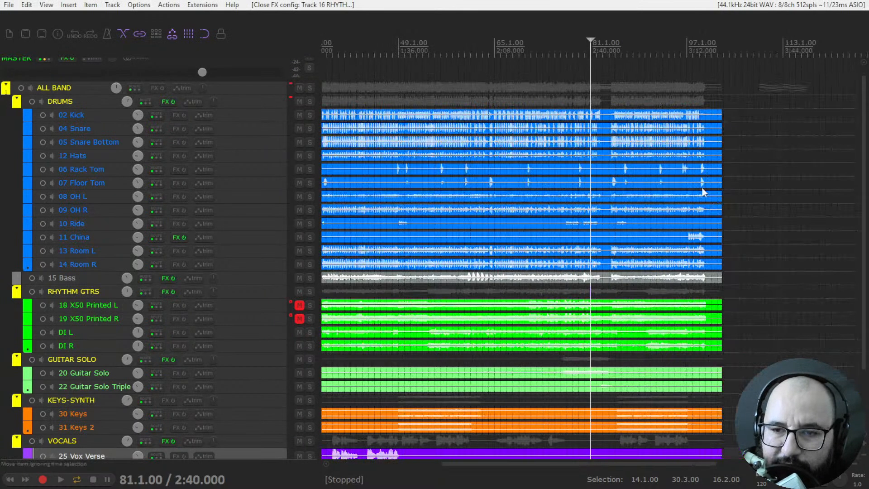
left_click(692, 51)
scroll(688, 86, "up", 5)
left_click(566, 53)
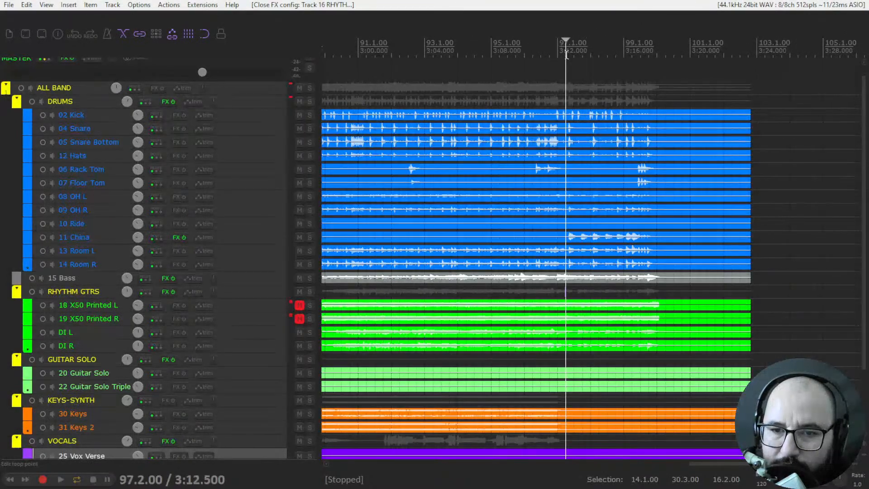
right_click(176, 244)
left_click(187, 248)
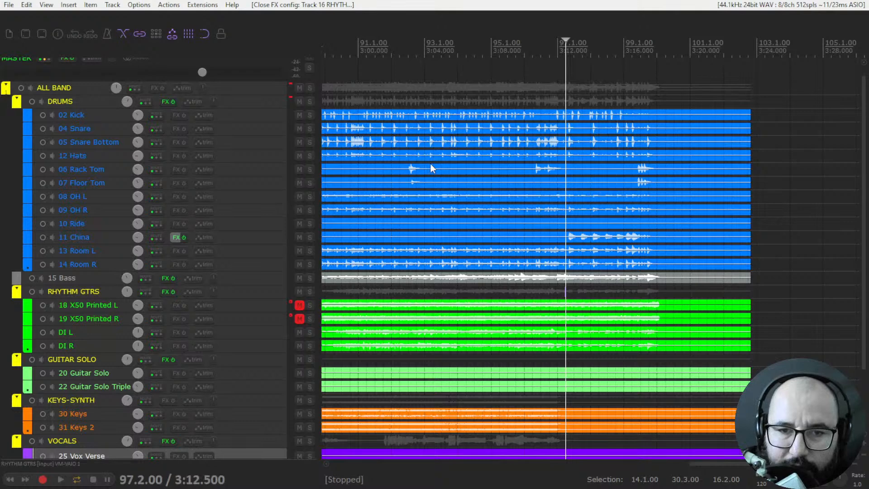
- Play the song's ending from 97.2.00 with the China track's Initial Reverse bypassed, repositioning the plugin window clear of the tracks
left_click_drag(487, 137, 419, 141)
left_click_drag(588, 140, 404, 119)
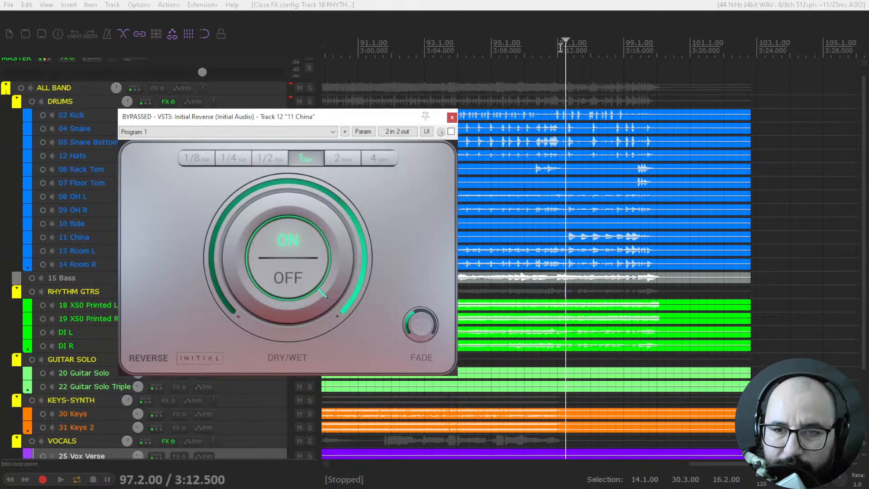
key("space")
left_click_drag(382, 118, 628, 118)
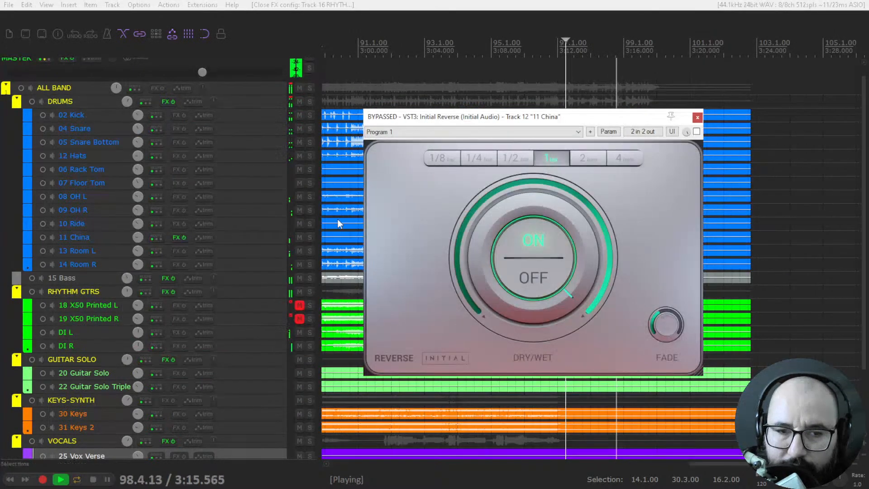
- Solo the 11 China track during playback, enable its Initial Reverse to compare, and stop
left_click(310, 238)
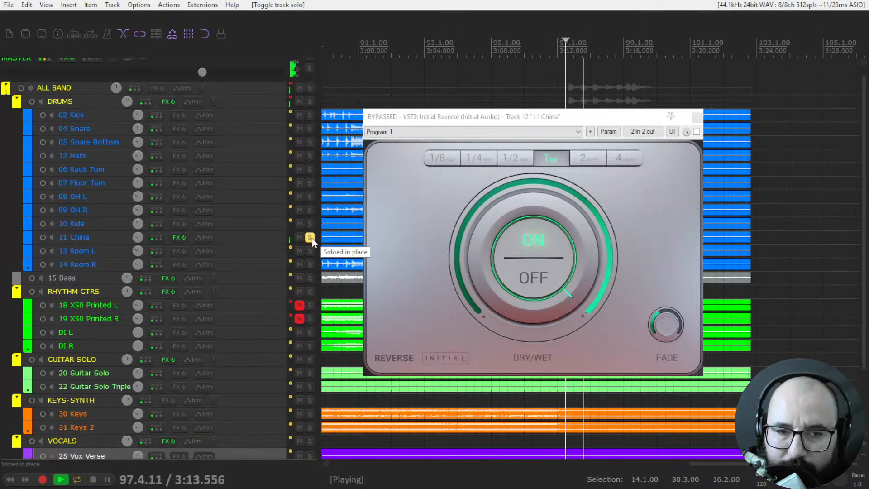
left_click(697, 131)
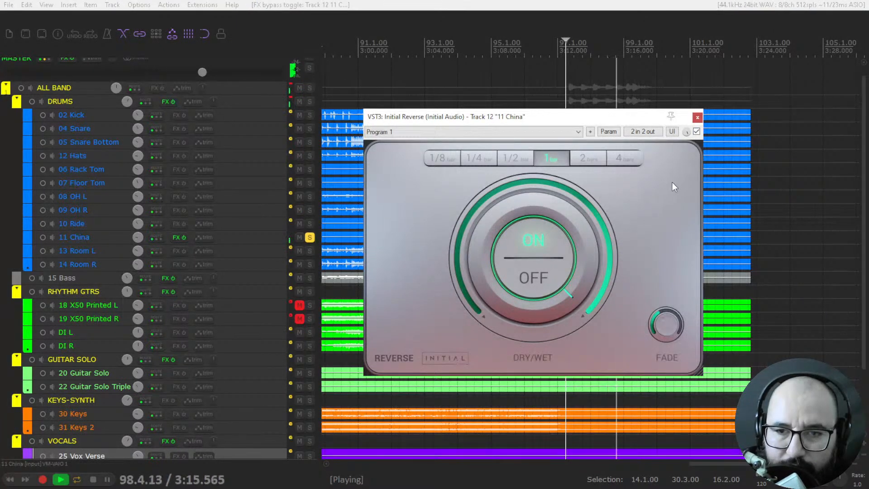
key("space")
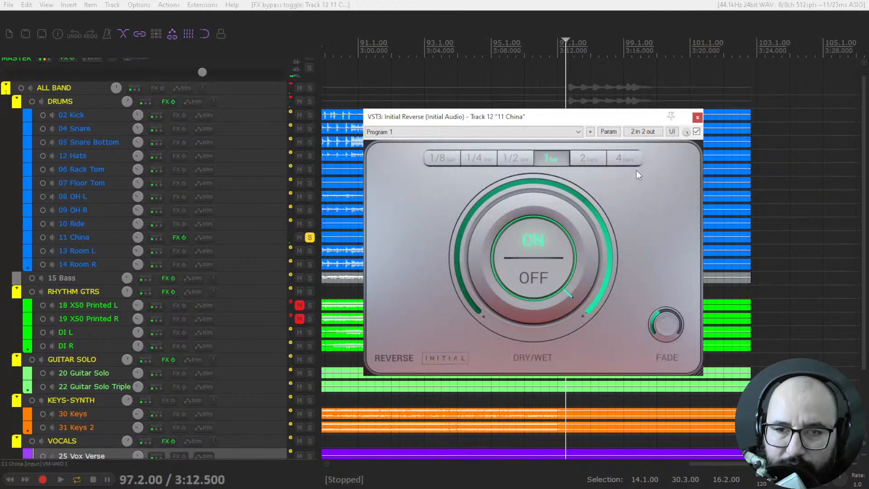
- Unsolo the 11 China track and play the full mix from 97.2.00 with its Initial Reverse enabled, then stop
left_click(310, 238)
key("space")
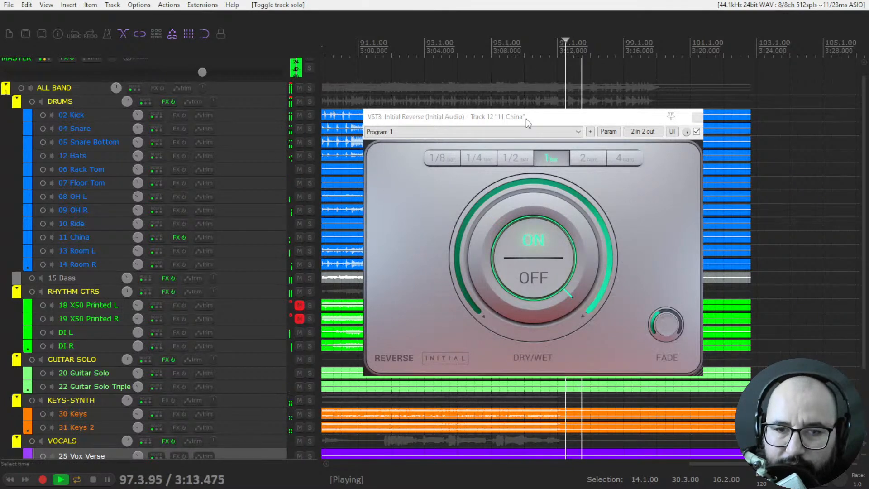
mouse_move(483, 193)
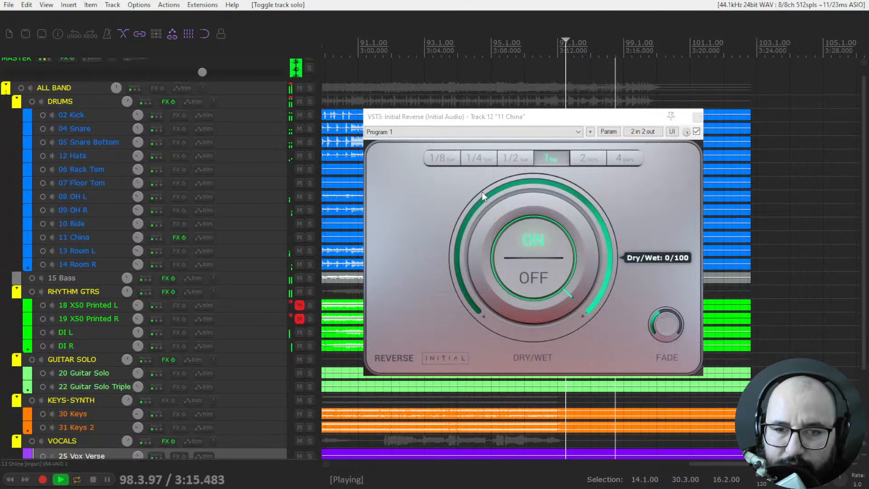
key("space")
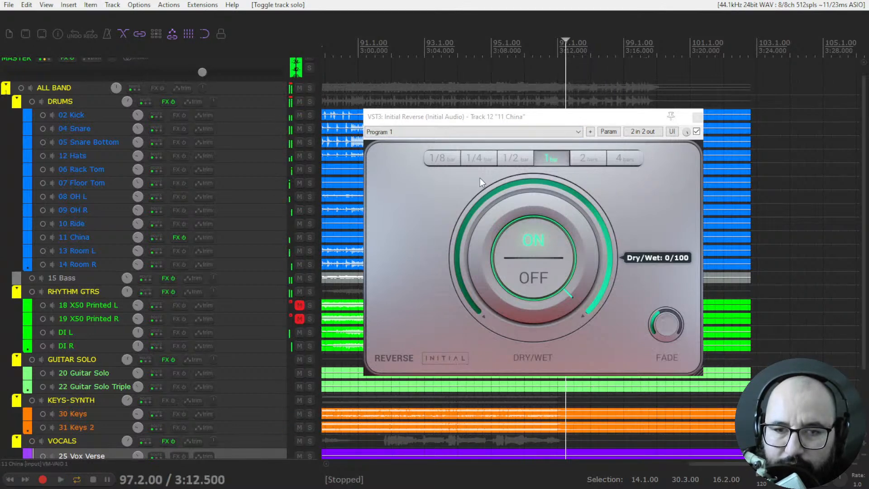
- Solo the DRUMS folder and listen to the reversed china within the kit from 97.2.00
left_click(309, 101)
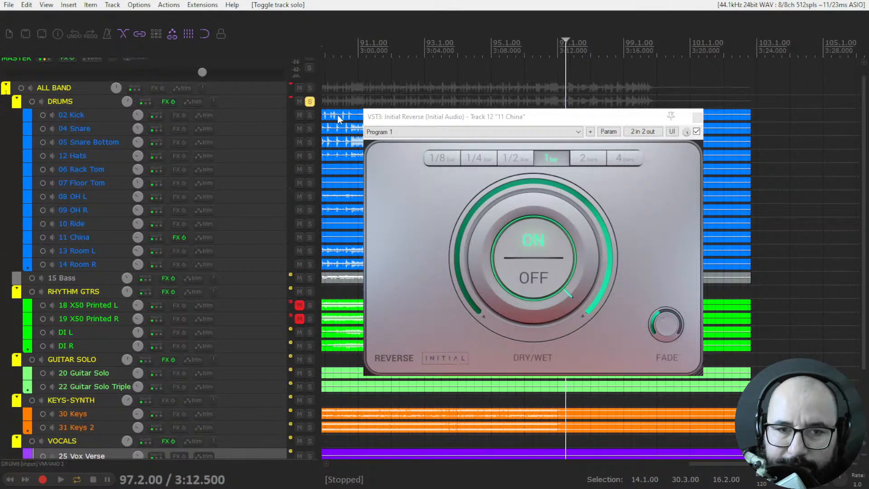
key("space")
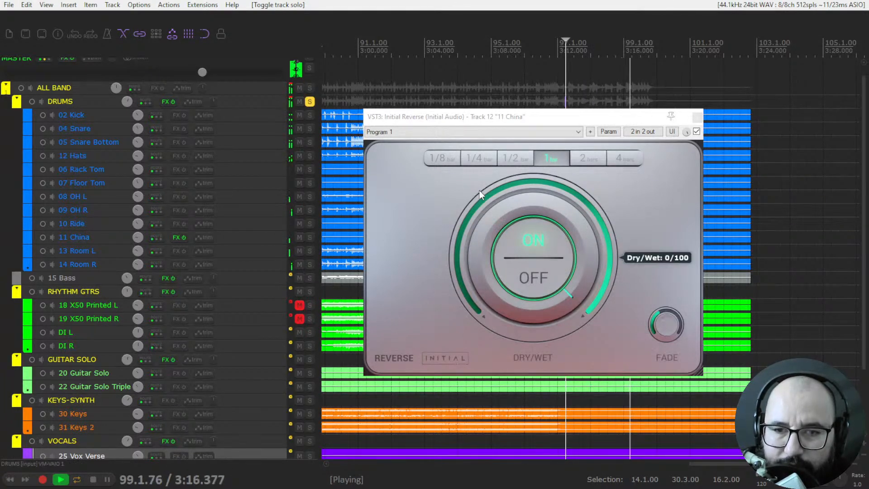
key("space")
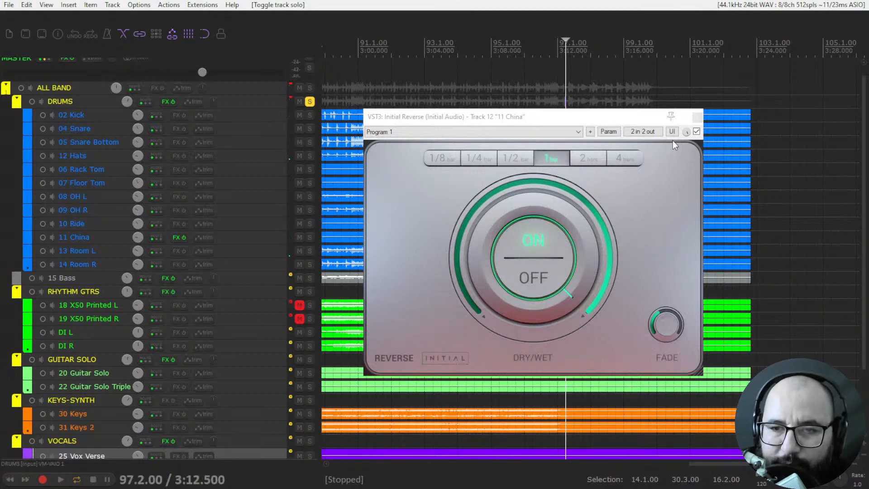
- Bypass Initial Reverse on 11 China, close its window and unsolo the DRUMS folder
left_click(697, 132)
left_click(698, 119)
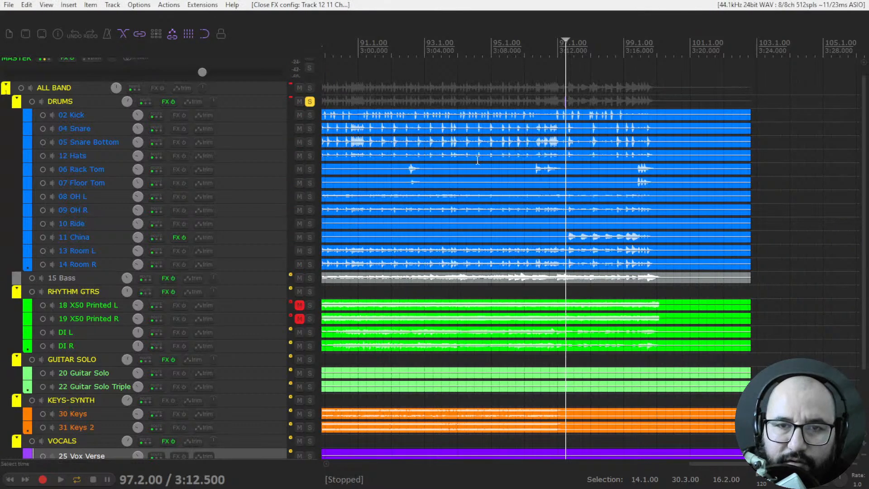
left_click(310, 102)
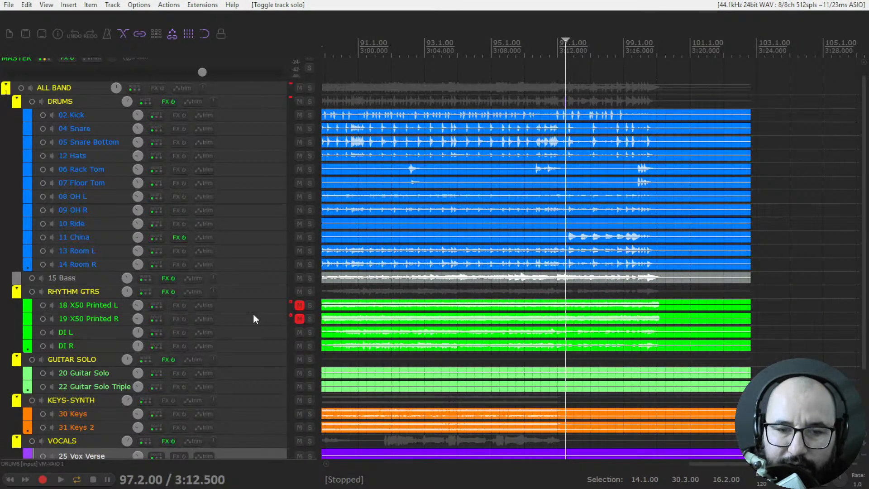
- Solo the GUITAR SOLO folder and open its BlastDelay3 plugin, placing the window over the tracks
right_click(163, 293)
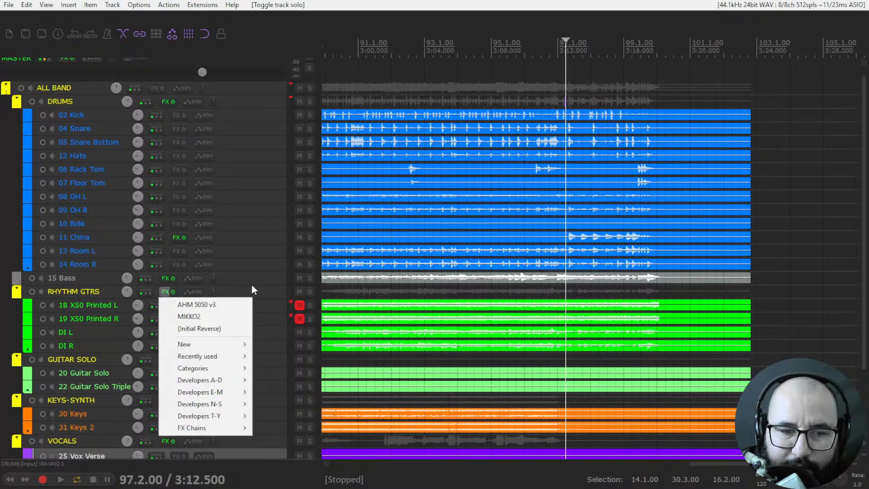
left_click(266, 297)
left_click(309, 360)
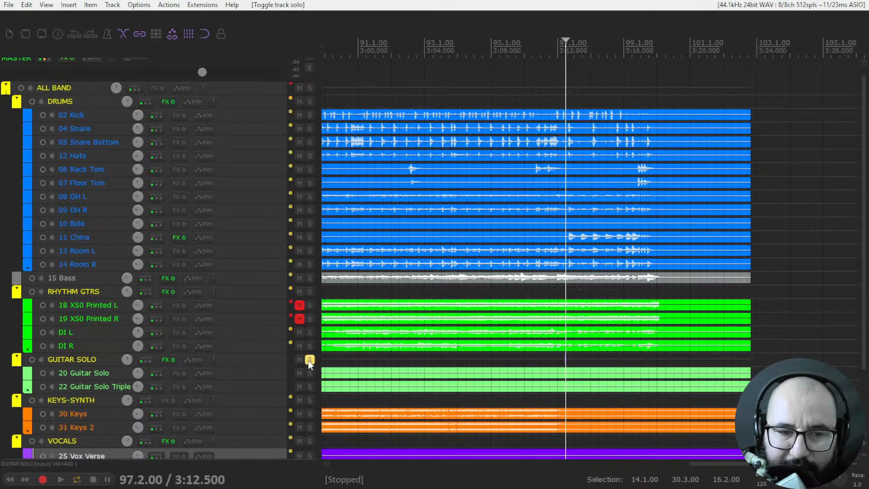
right_click(163, 362)
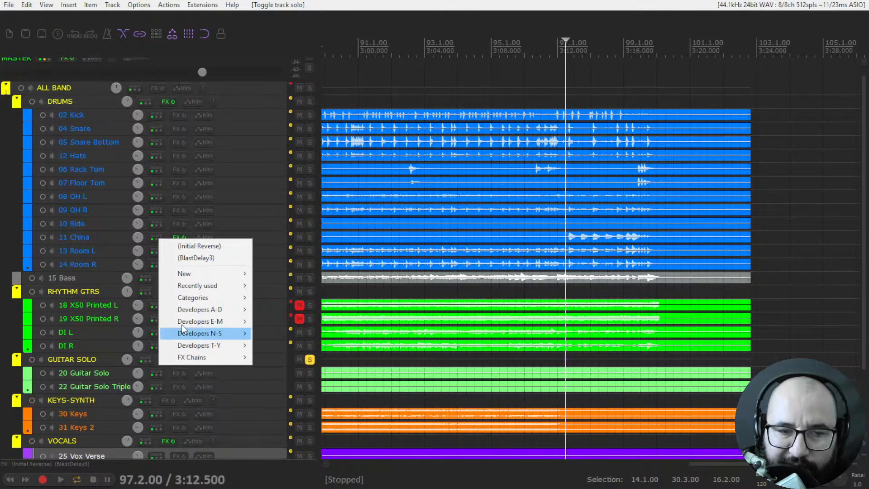
left_click(211, 258)
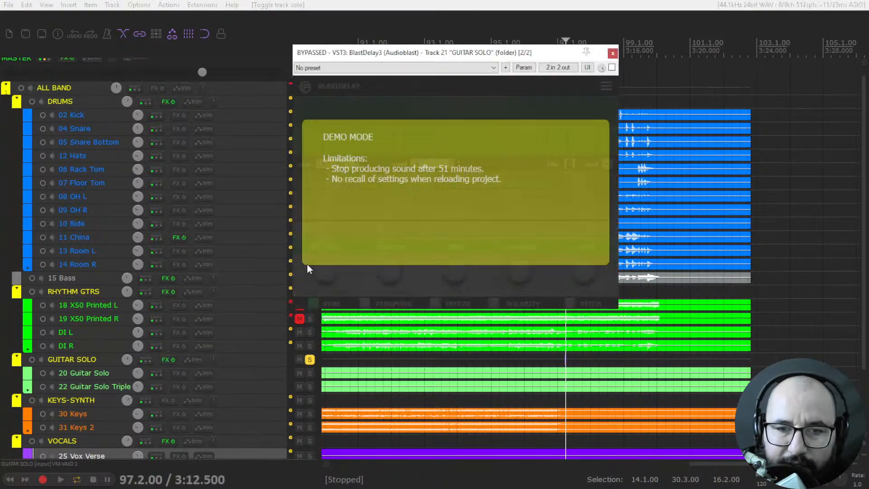
left_click_drag(463, 58, 433, 104)
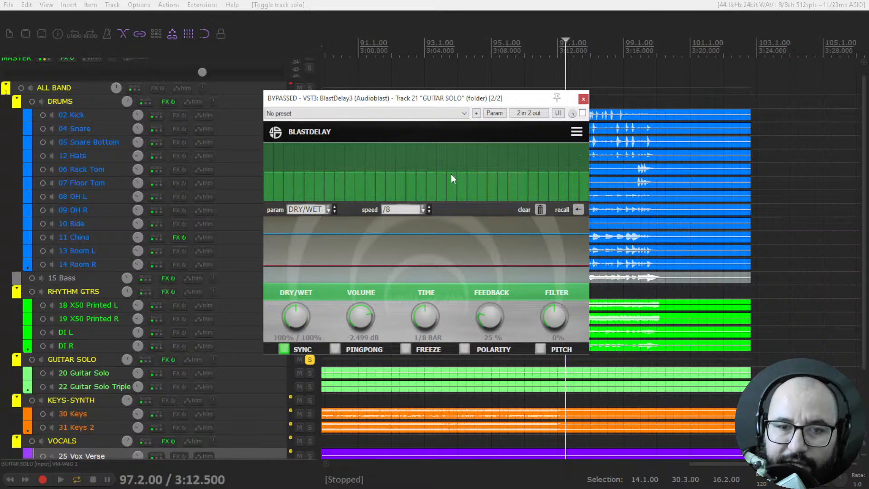
- Draw a rising dry/wet step pattern in BlastDelay and clear it
mouse_move(273, 197)
left_mouse_down()
mouse_move(588, 146)
mouse_move(431, 179)
mouse_move(263, 197)
mouse_move(291, 153)
mouse_move(347, 189)
mouse_move(496, 181)
mouse_move(572, 137)
mouse_move(363, 187)
mouse_move(263, 164)
mouse_move(339, 192)
mouse_move(569, 144)
left_mouse_up()
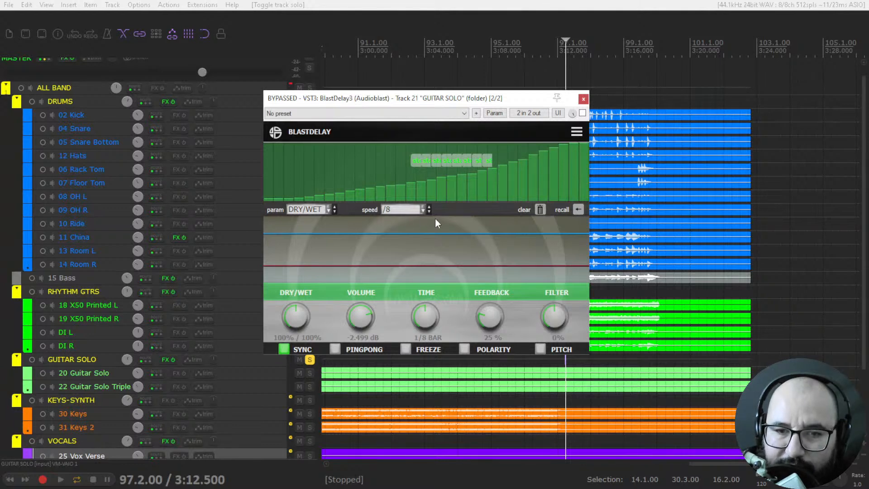
left_click(541, 210)
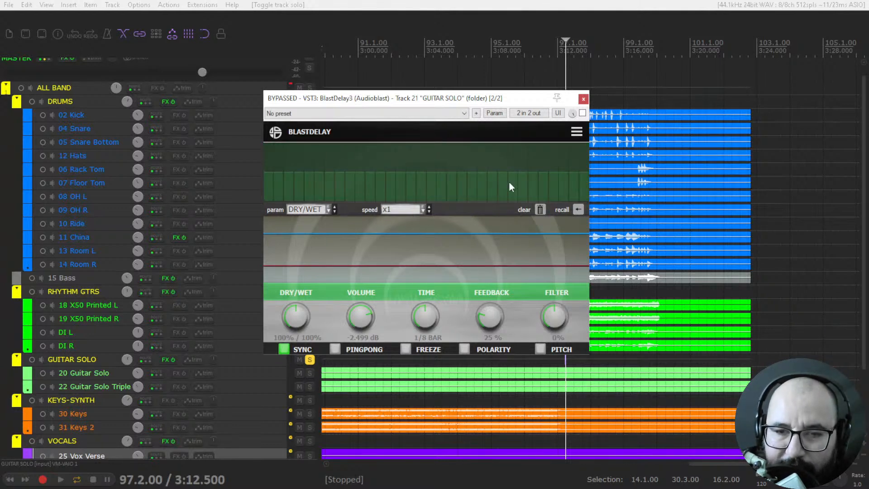
left_click(583, 114)
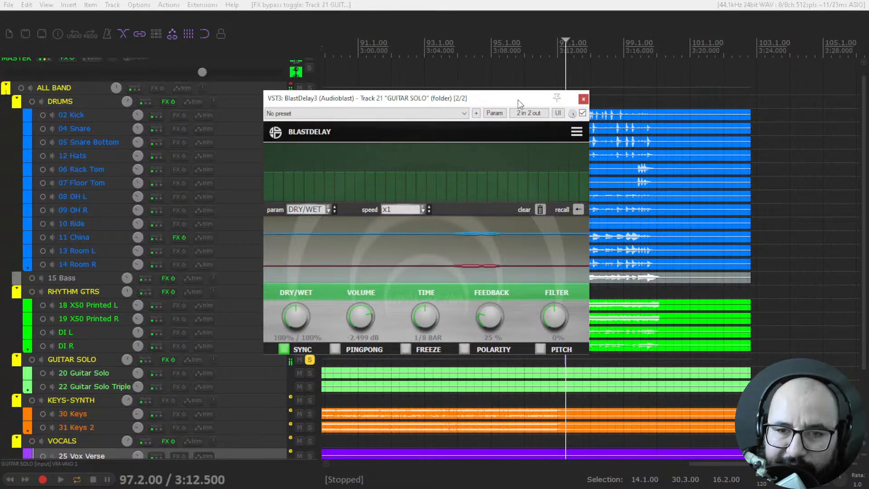
left_click_drag(608, 83, 623, 72)
left_click(301, 306)
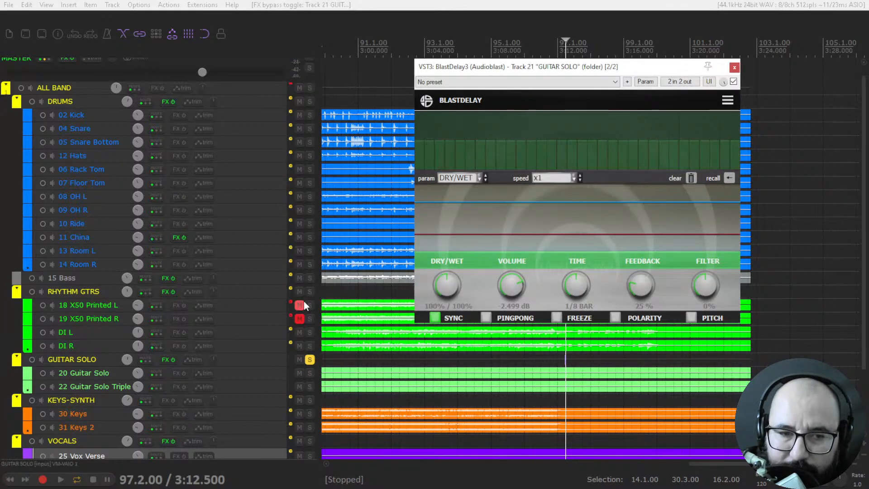
left_click_drag(536, 79, 346, 97)
left_click(545, 101)
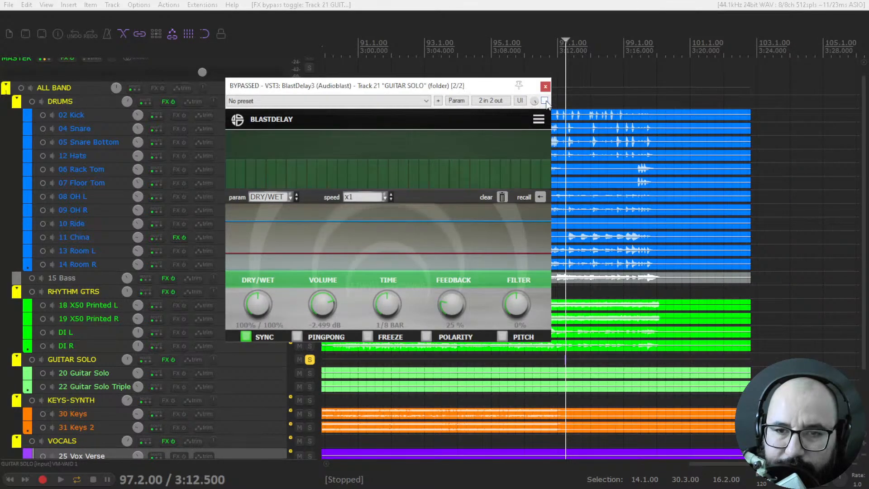
key("space")
key("space")
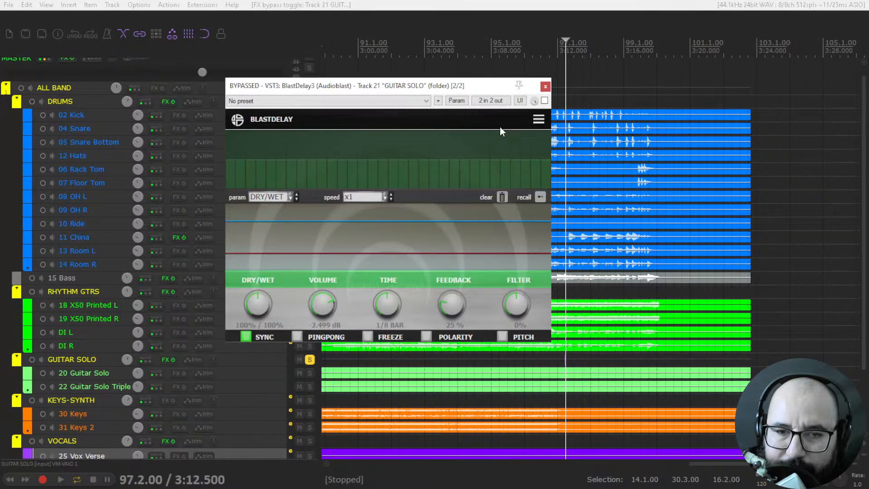
- Close BlastDelay, start playback in the guitar solo section, unsolo GUITAR SOLO and restart from 76.1.00 in the full mix
left_click(545, 86)
scroll(508, 143, "down", 5)
left_click(436, 45)
key("space")
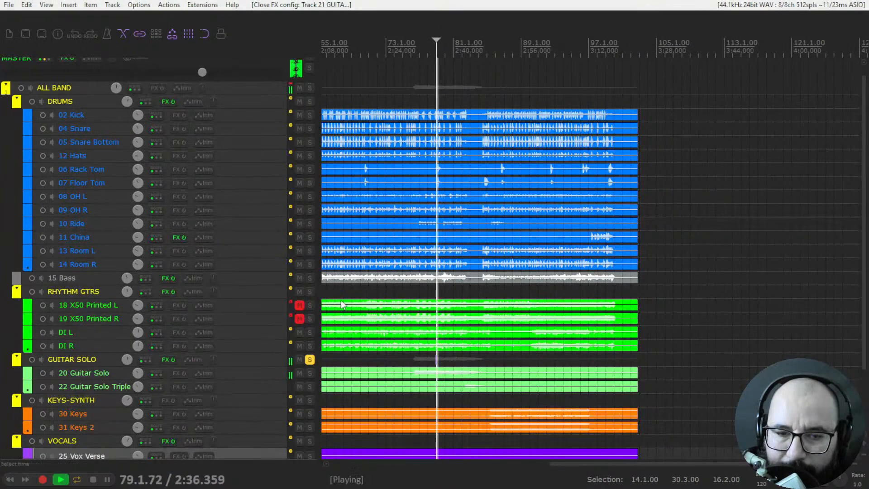
left_click(310, 359)
left_click(412, 86)
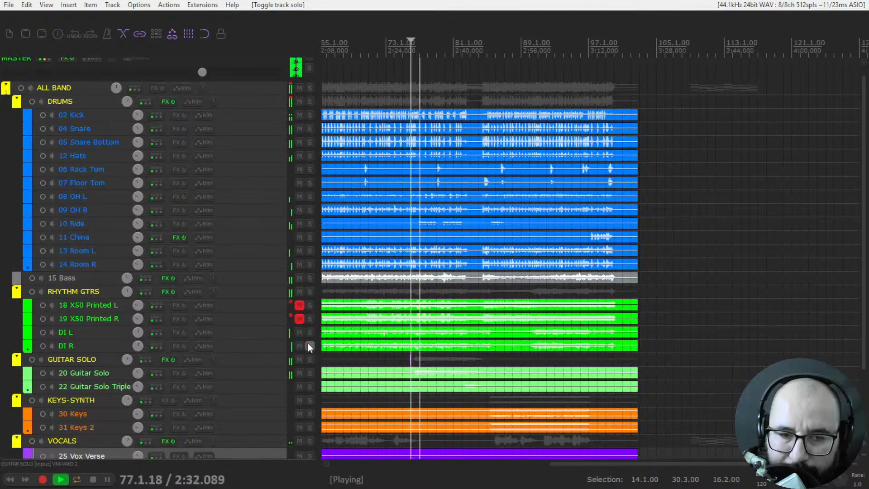
- Solo the GUITAR SOLO folder during playback and reopen its BlastDelay3 plugin
left_click(310, 360)
right_click(167, 360)
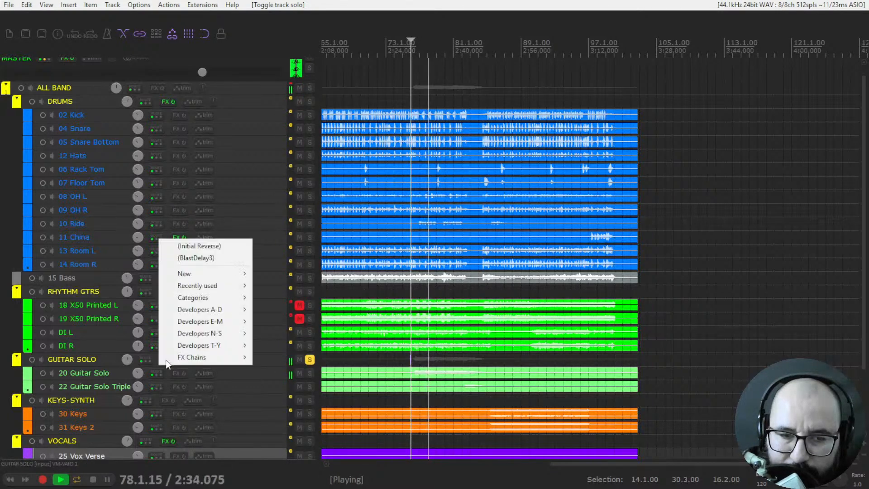
left_click(205, 261)
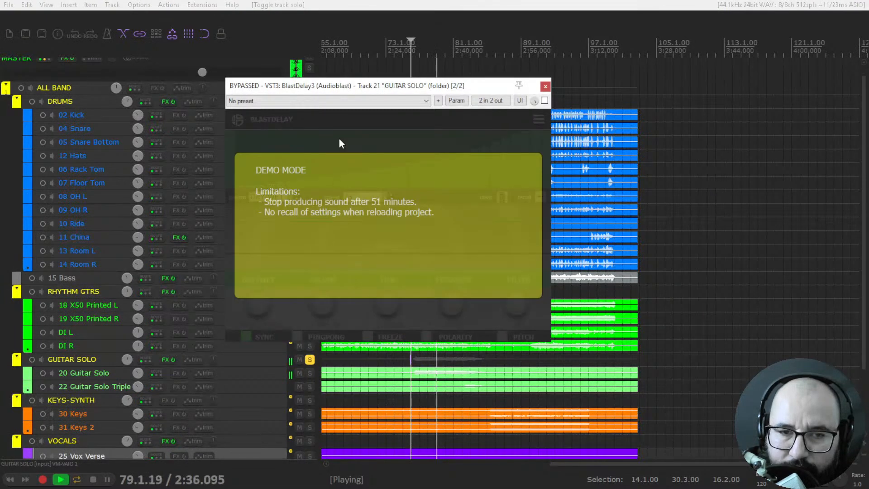
- Draw a rising dry/wet step pattern, enable BlastDelay and set its delay time to 1/4 BAR during playback
mouse_move(243, 181)
left_mouse_down()
mouse_move(252, 155)
mouse_move(298, 182)
mouse_move(576, 132)
left_mouse_up()
left_click(543, 101)
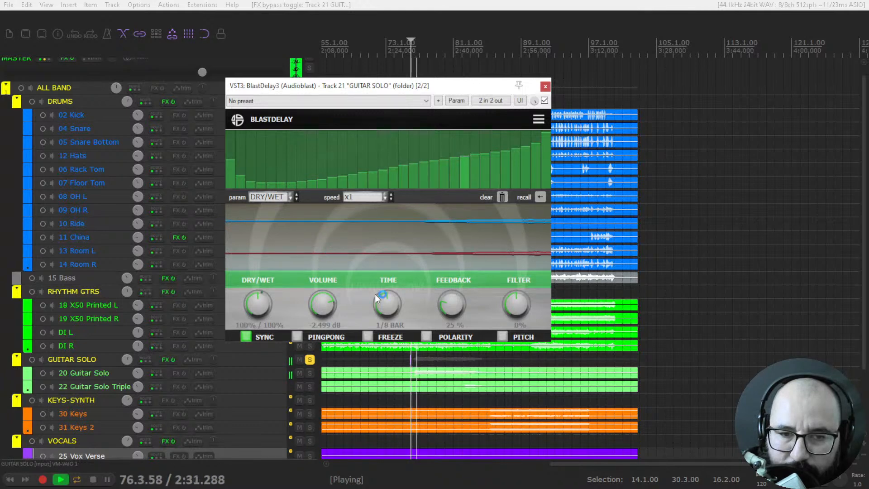
left_click_drag(383, 319, 390, 296)
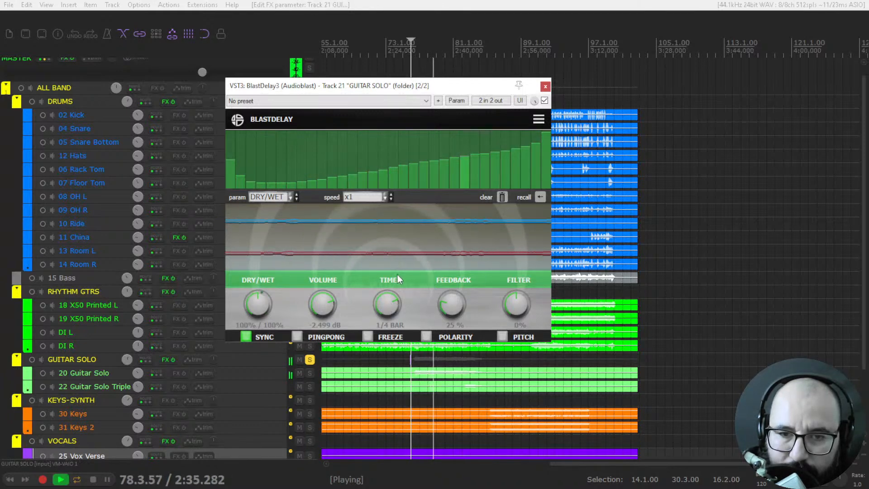
key("space")
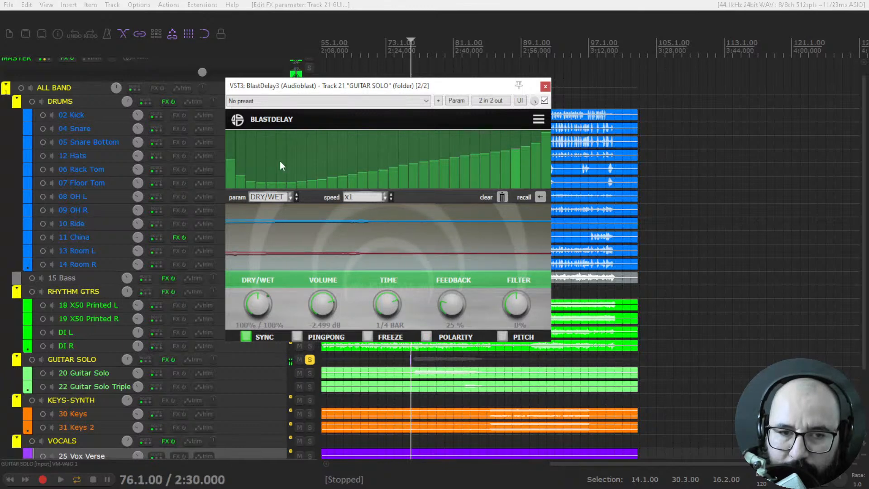
- Redraw the dry/wet pattern as a wave with repeated peaks and dips while the solo plays from 76.1.00
key("space")
mouse_move(228, 179)
left_mouse_down()
mouse_move(254, 129)
mouse_move(375, 172)
mouse_move(405, 134)
mouse_move(504, 174)
mouse_move(539, 165)
left_mouse_up()
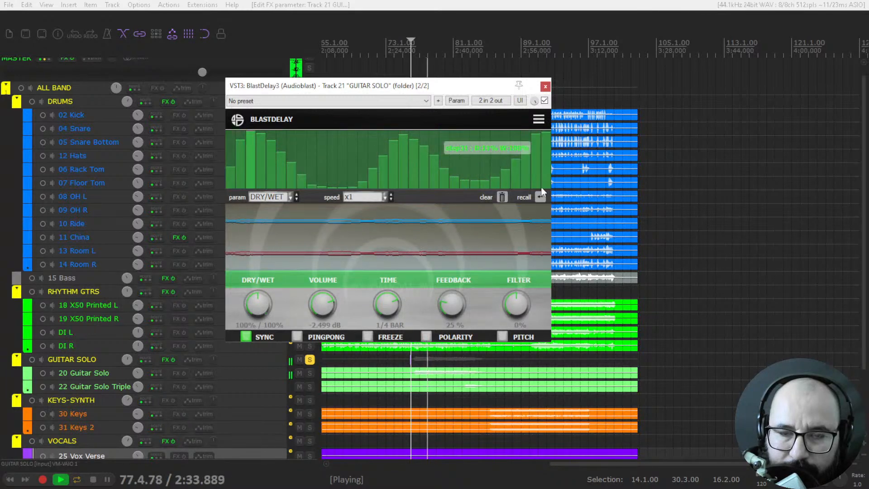
key("space")
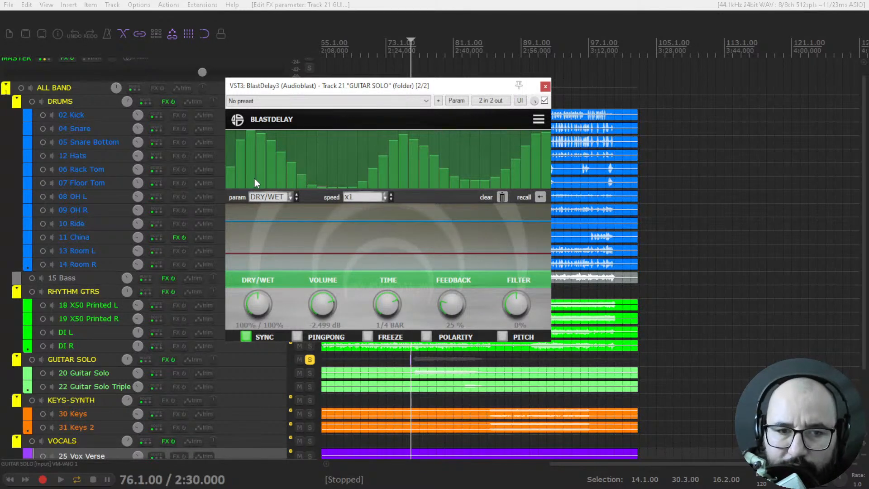
- Play the soloed guitar solo twice from 76.1.00 to follow how the wave pattern modulates the delay
left_click_drag(314, 87, 342, 92)
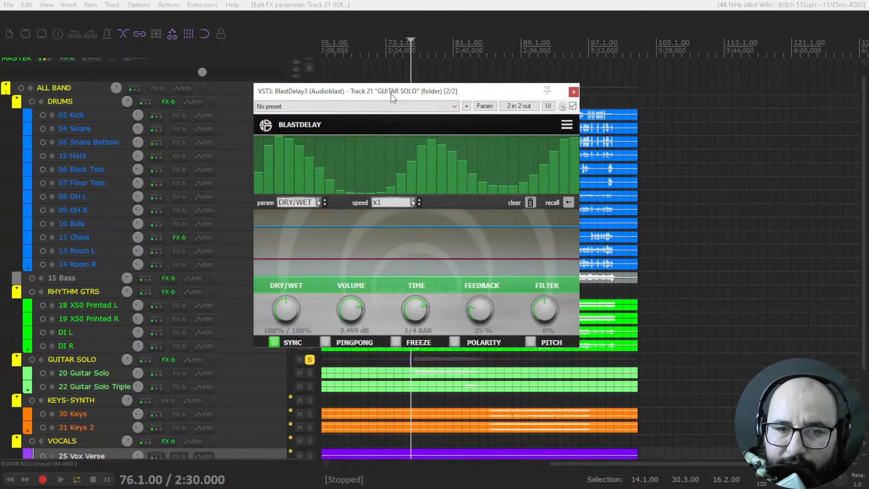
key("space")
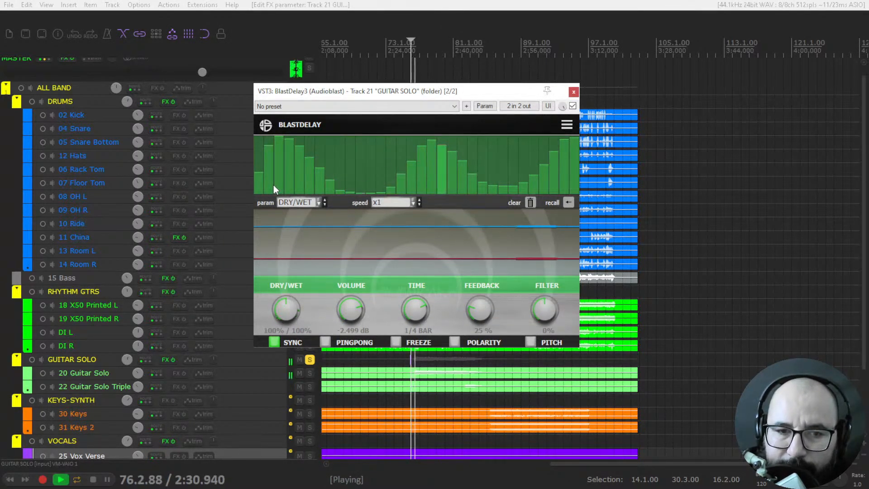
key("space")
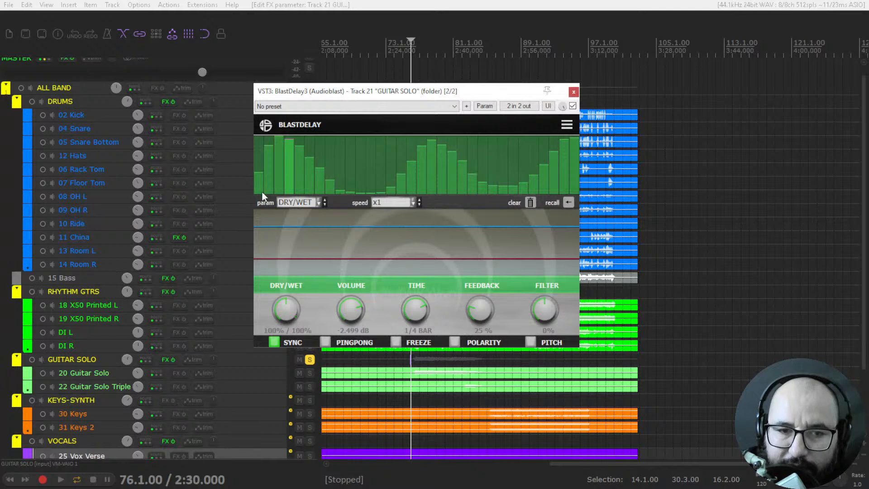
key("space")
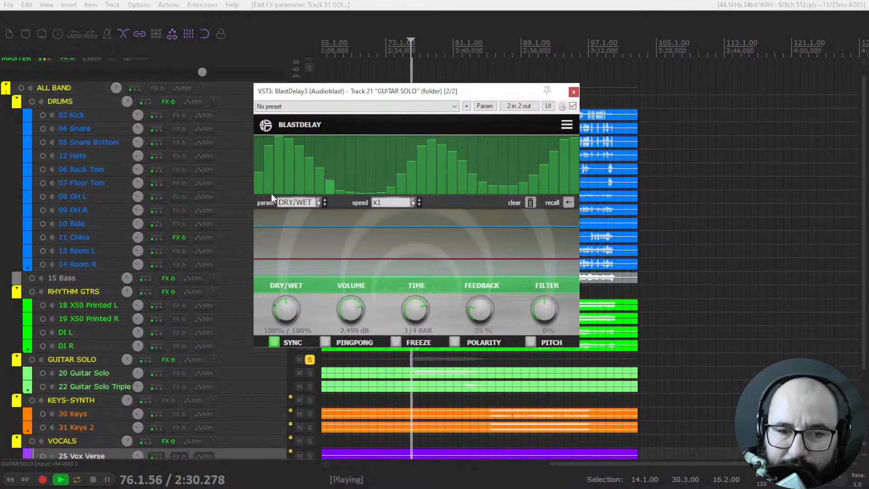
key("space")
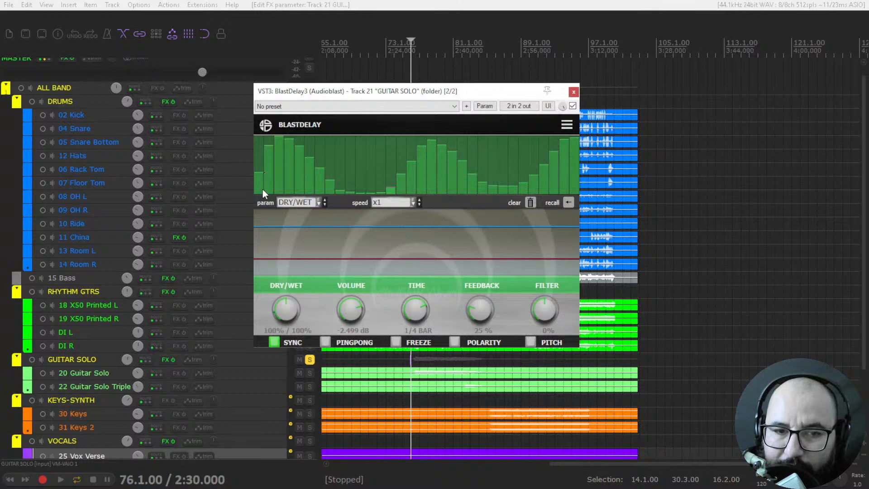
- Redraw BlastDelay's dry/wet step pattern as a steady ramp rising from near zero across all steps
left_click_drag(259, 192, 487, 170)
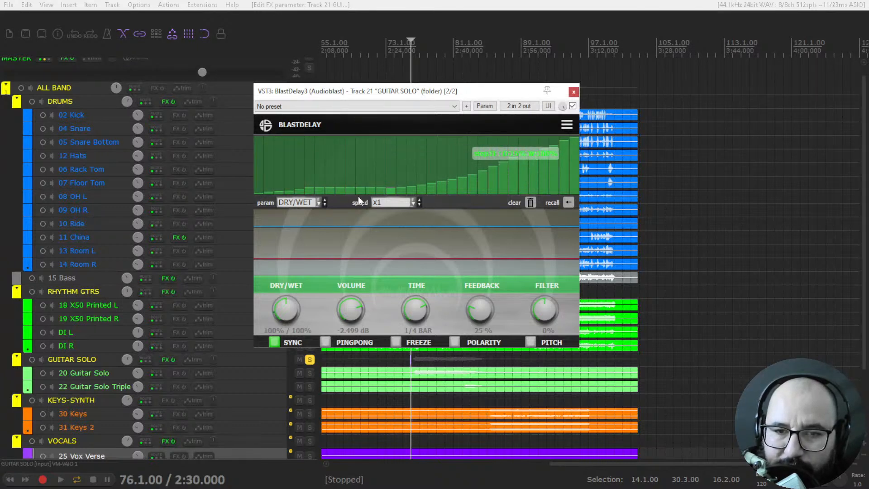
left_click_drag(254, 196, 492, 159)
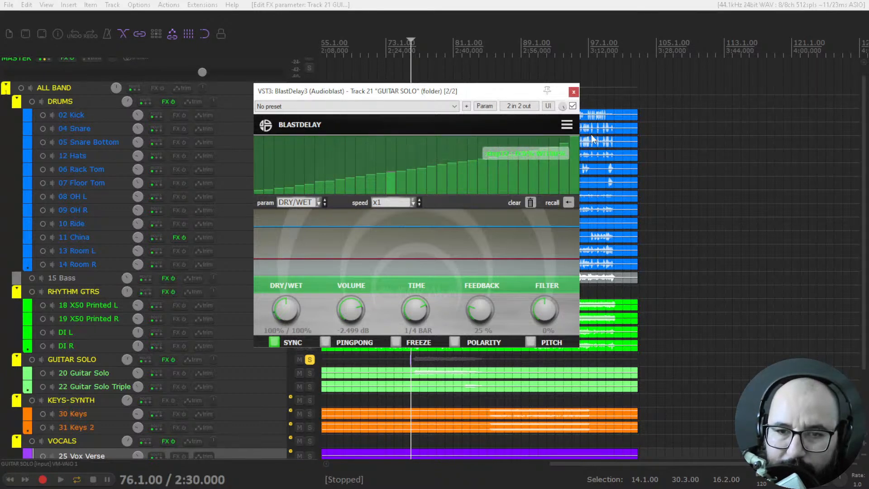
- During solo playback, set BlastDelay's feedback to 15 %, filter to HP 23% and pattern speed to /4, then close the bypassed plugin
key("space")
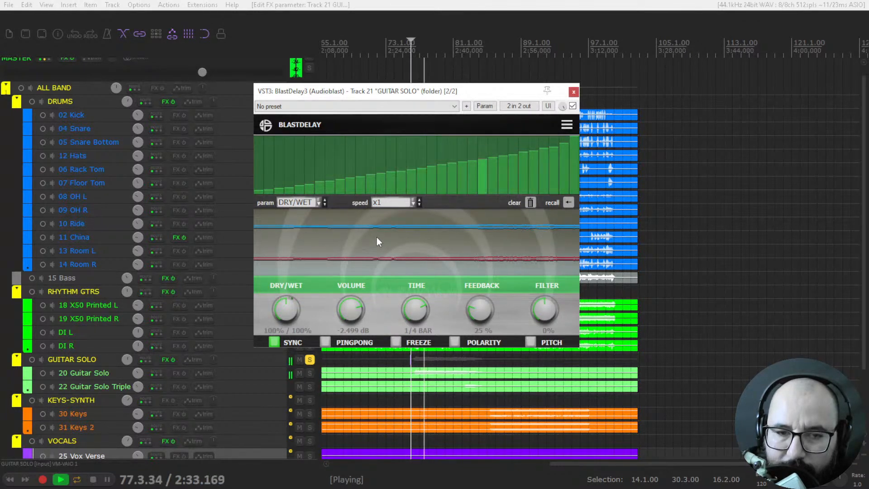
left_click_drag(486, 311, 483, 319)
left_click_drag(547, 308, 544, 306)
left_click(394, 203)
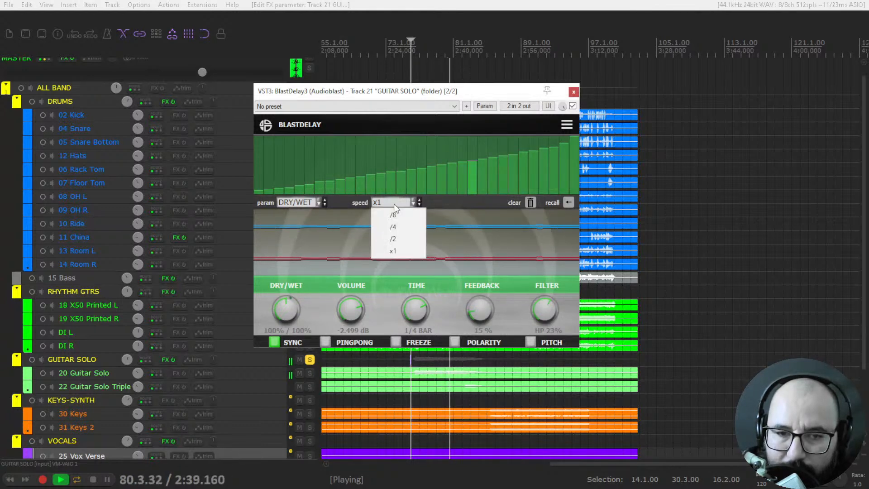
left_click(397, 226)
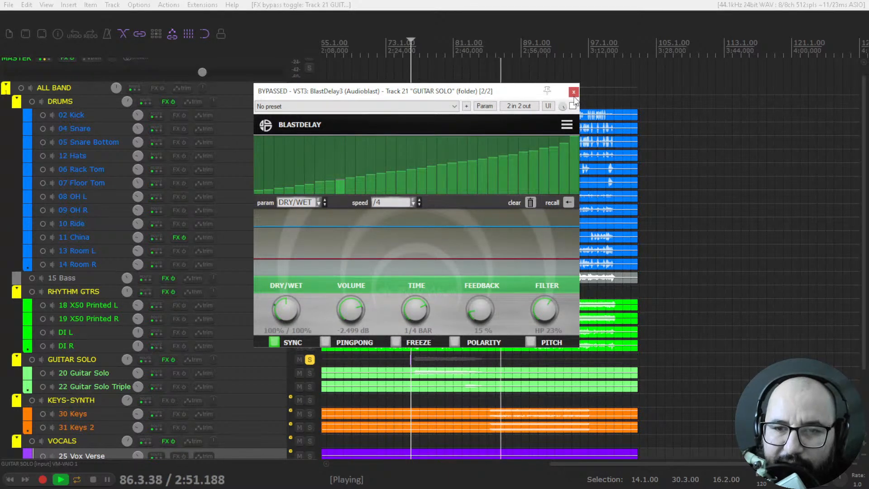
left_click(574, 92)
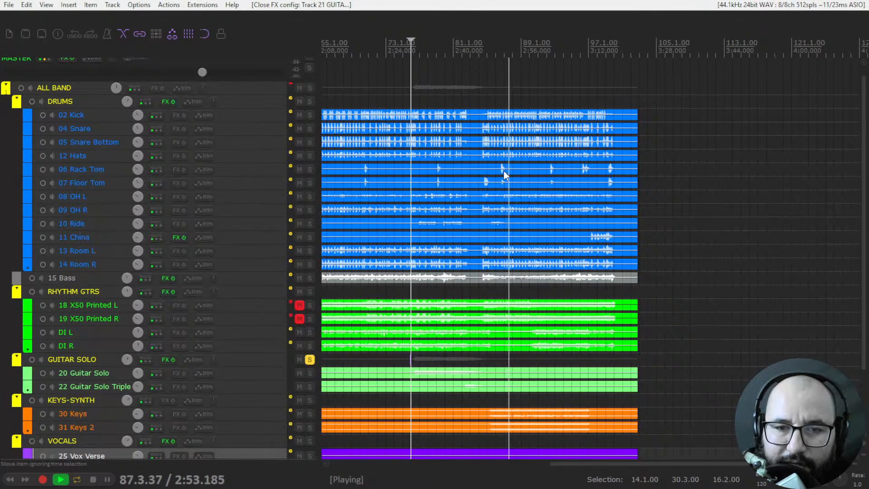
- Switch to the music production website in the web browser and reveal its FREE section's Guides and Tools options
key("alt+Tab")
left_click(100, 373)
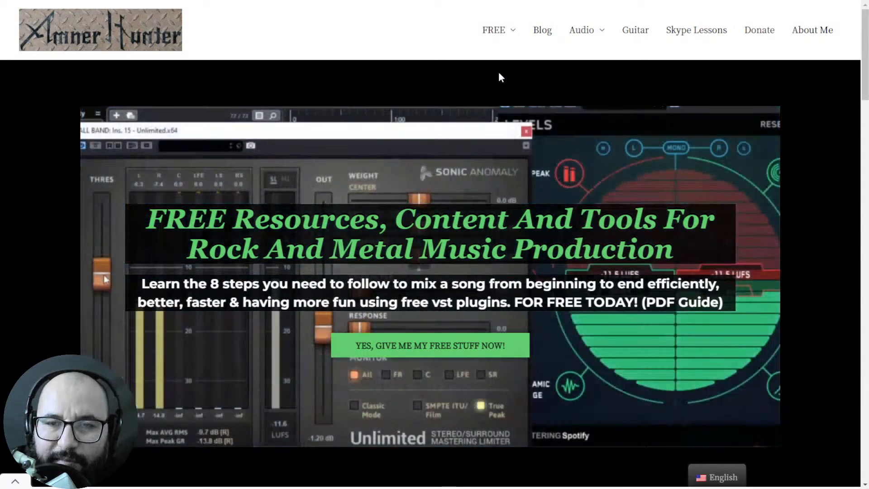
mouse_move(500, 30)
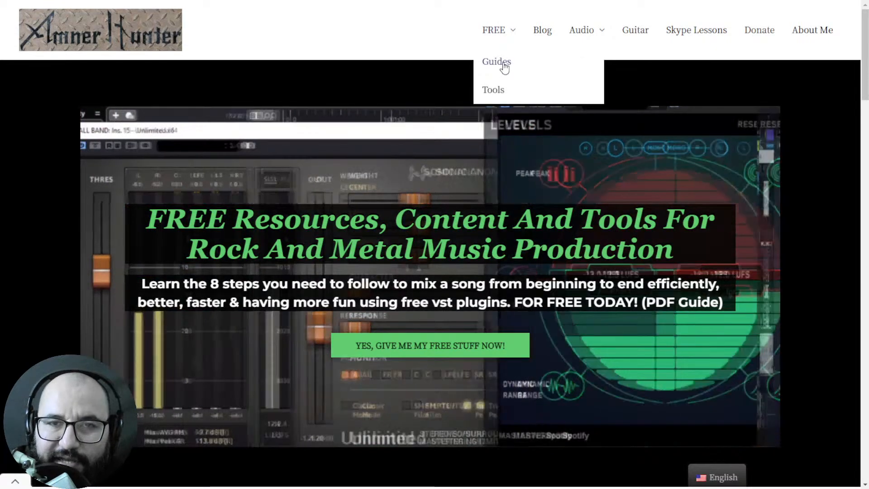